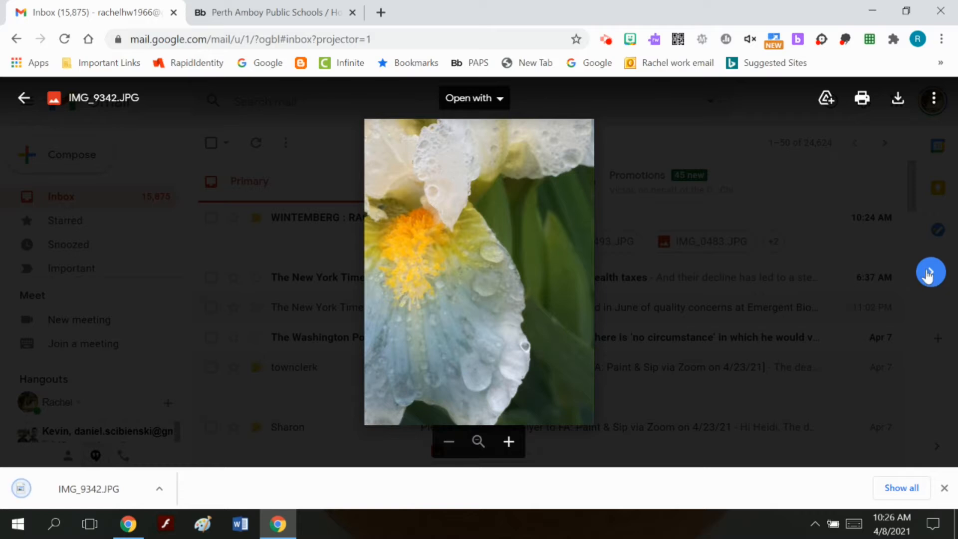
# Download the remaining four flower photo attachments: IMG_0493.JPG, IMG_0483.JPG, IMG_5965.JPG and IMG_0539.JPG
pyautogui.click(930, 272)
pyautogui.click(902, 96)
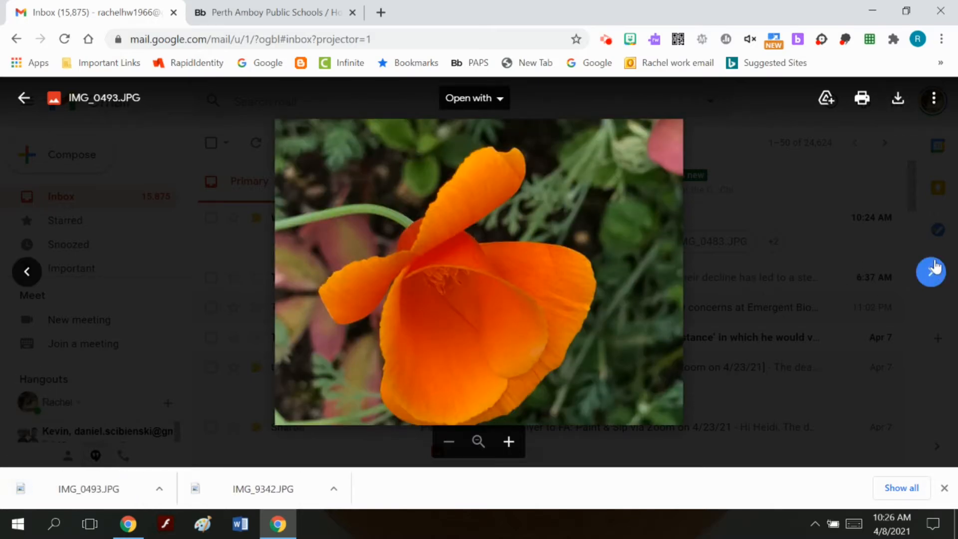
pyautogui.click(929, 276)
pyautogui.click(898, 99)
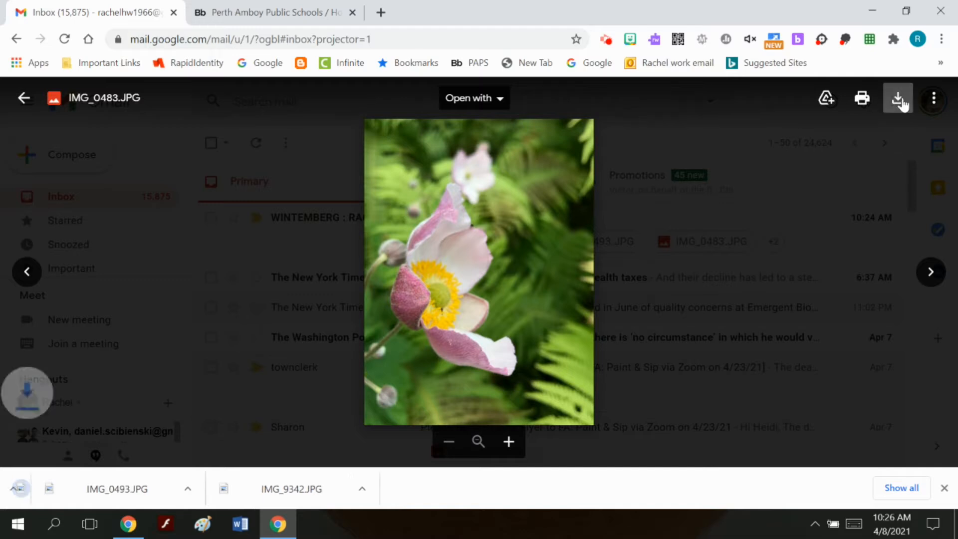
pyautogui.click(929, 273)
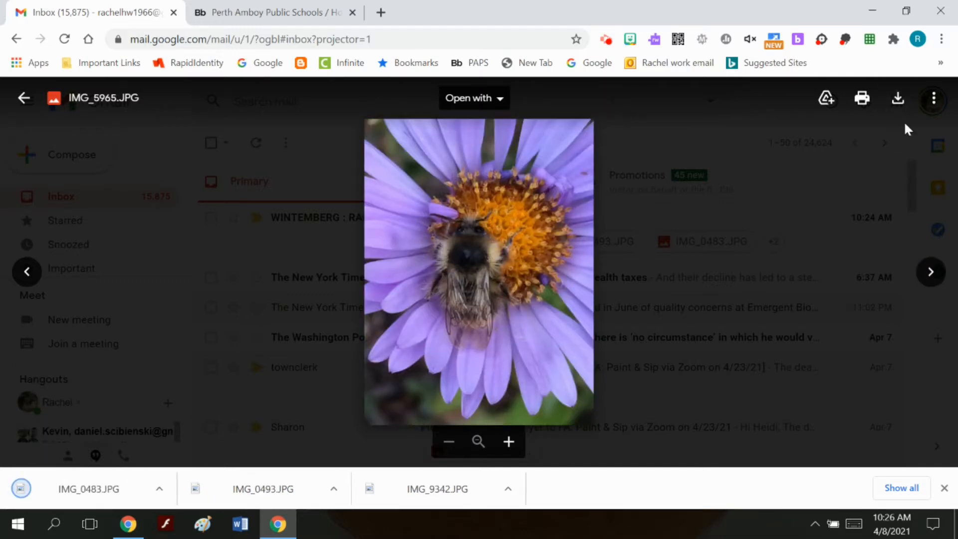
pyautogui.click(898, 99)
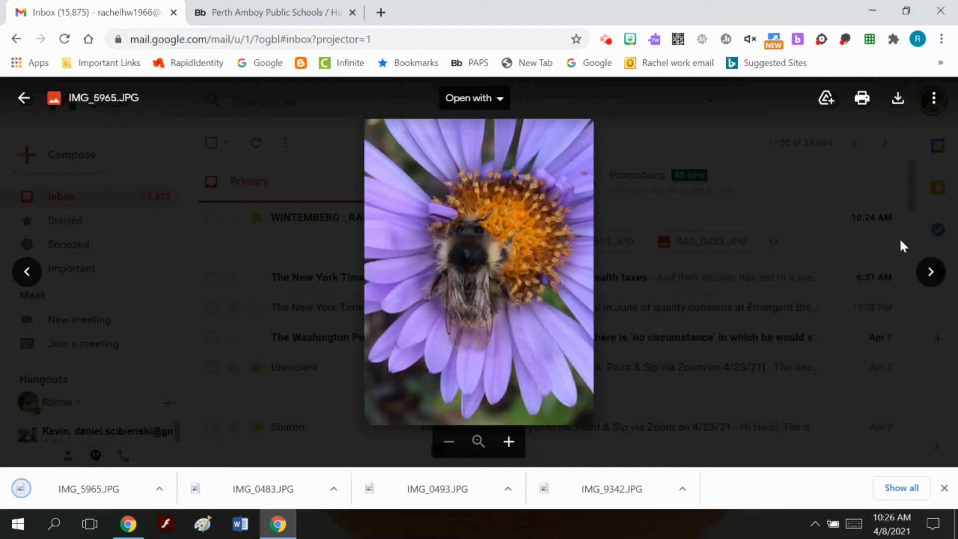
pyautogui.click(930, 272)
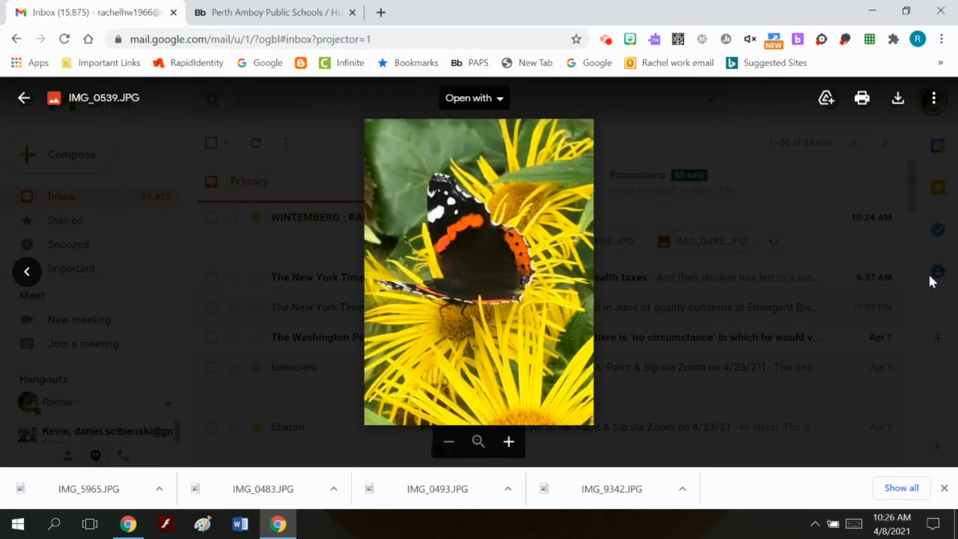
pyautogui.click(898, 102)
# Switch to the online photo editor Photopea at photopea.com
pyautogui.click(408, 38)
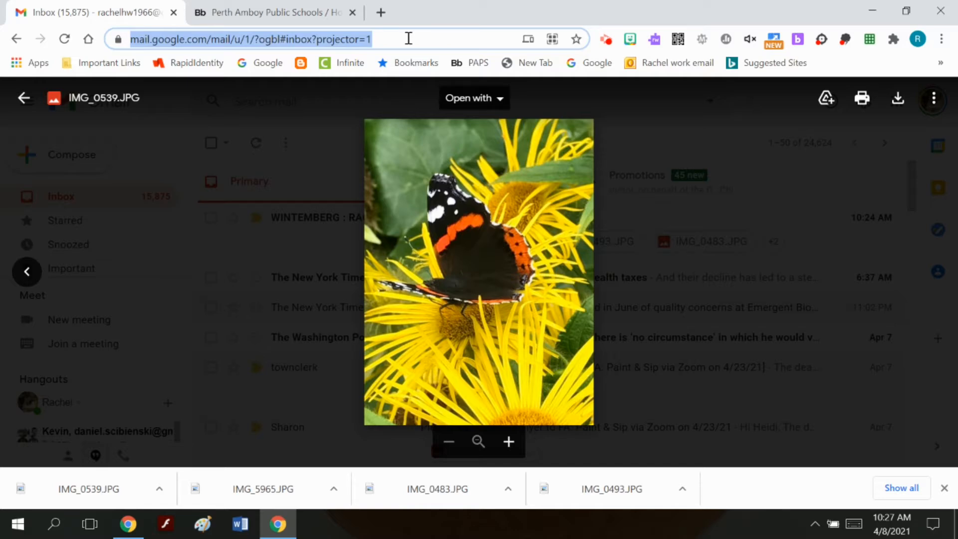
pyautogui.write('phot')
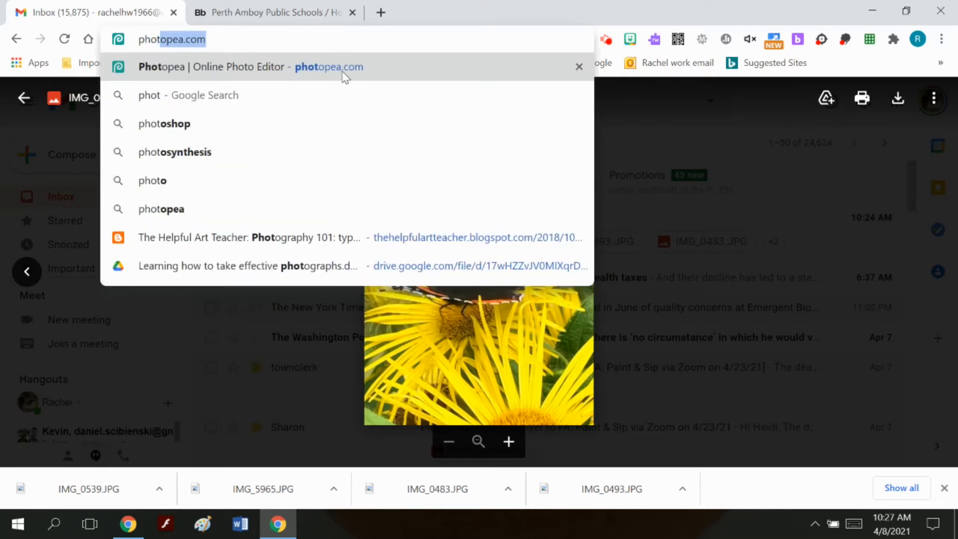
pyautogui.click(343, 72)
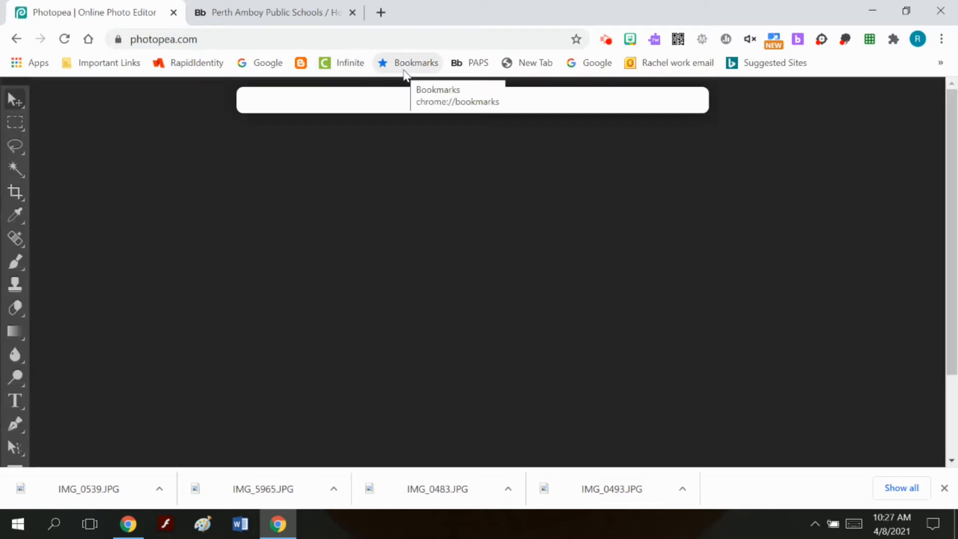
# Filter Downloads to files modified today and open IMG_0539, IMG_0493, IMG_0483, IMG_9342 and IMG_5965 together
pyautogui.click(20, 90)
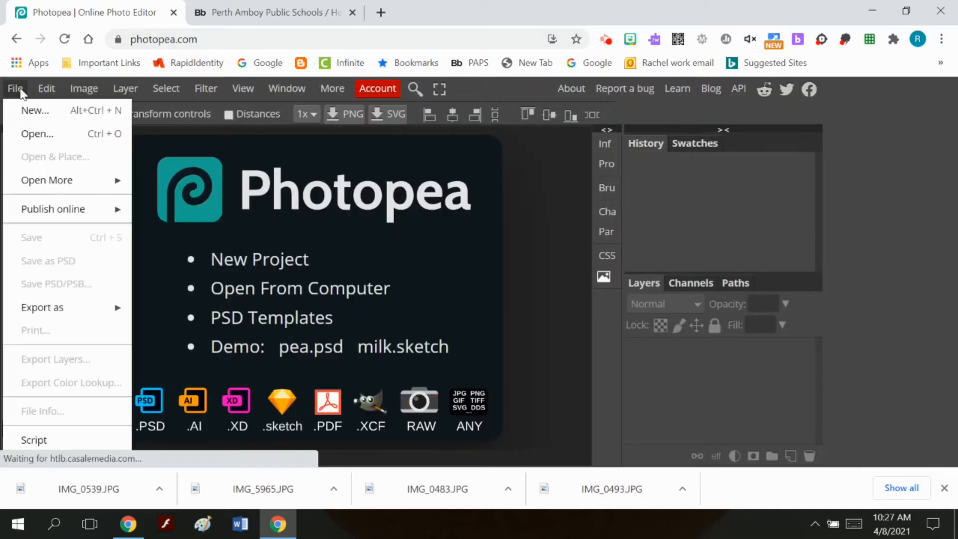
pyautogui.click(39, 132)
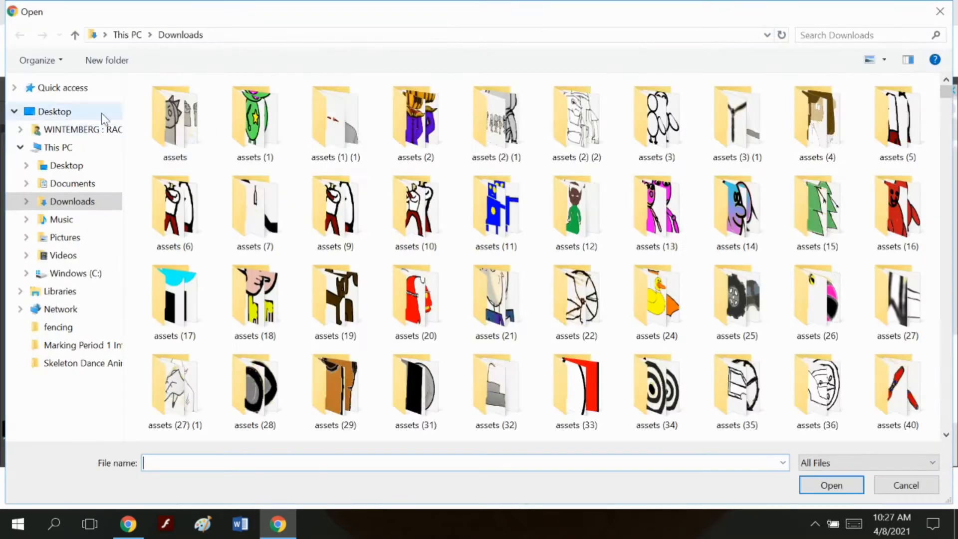
pyautogui.click(831, 36)
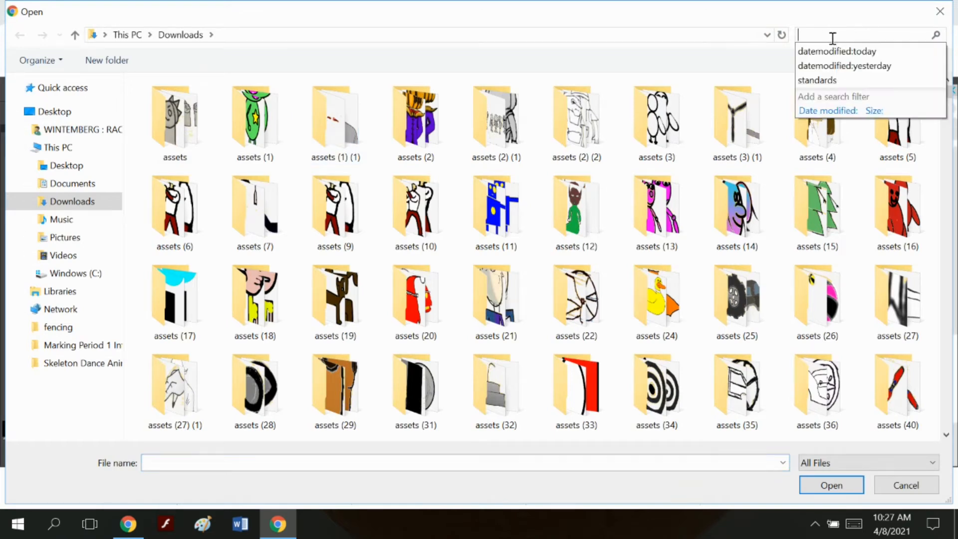
pyautogui.click(845, 50)
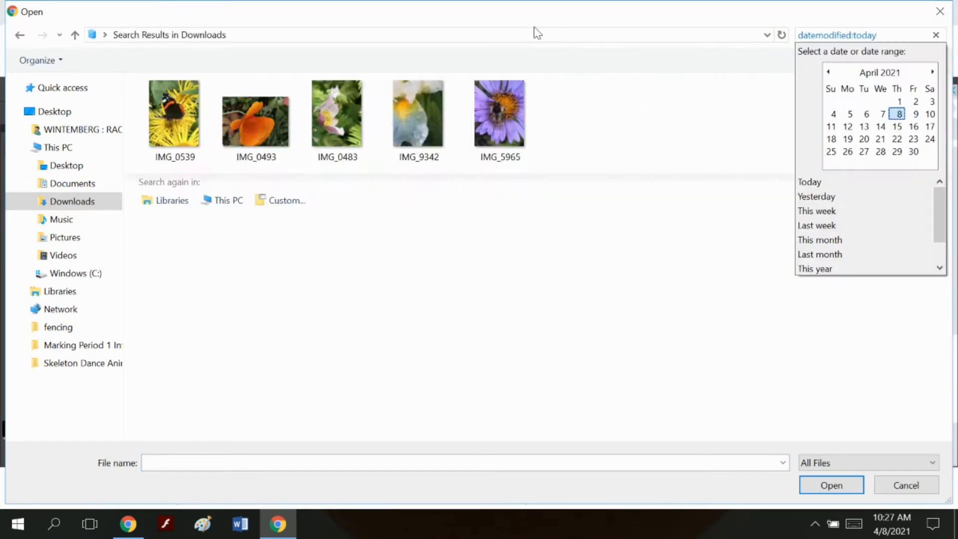
pyautogui.click(503, 126)
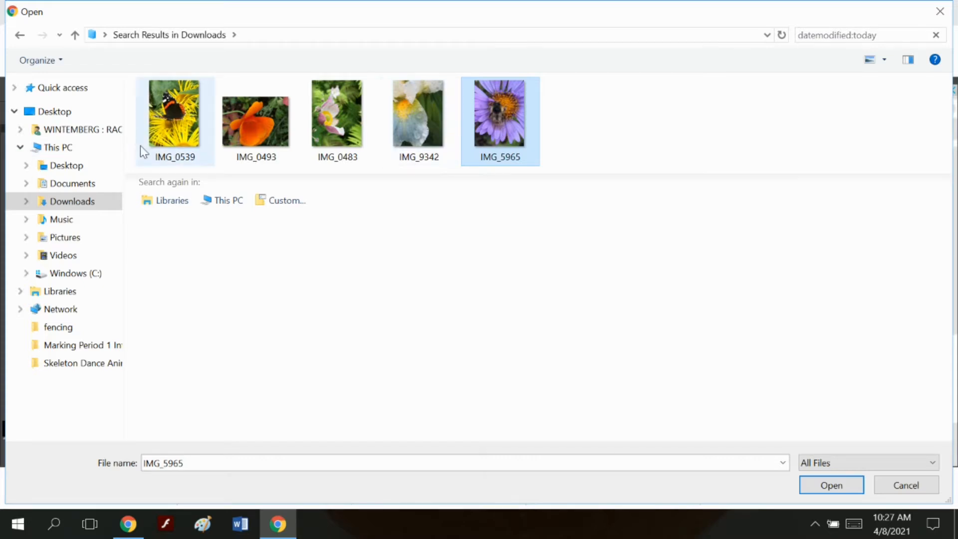
pyautogui.keyDown('shift'); pyautogui.click(173, 141); pyautogui.keyUp('shift')
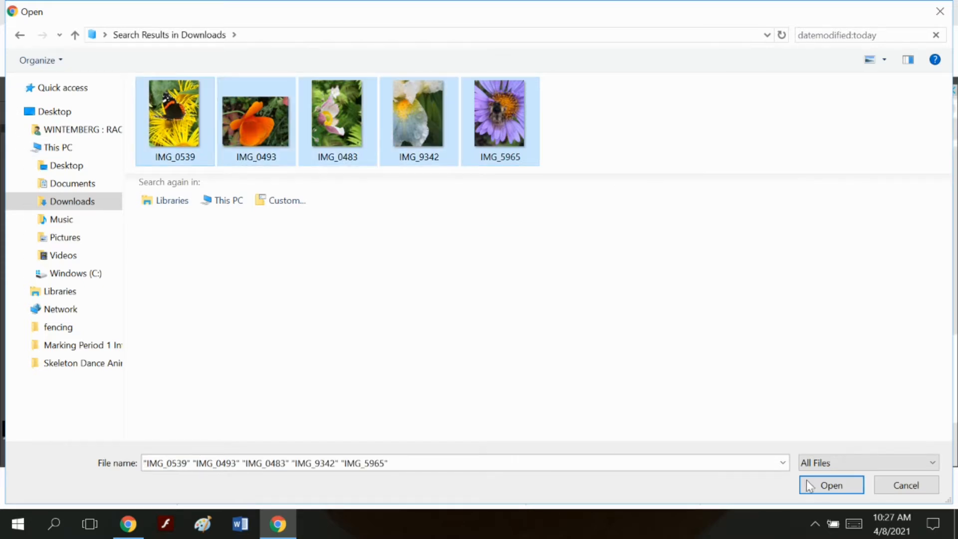
pyautogui.click(831, 486)
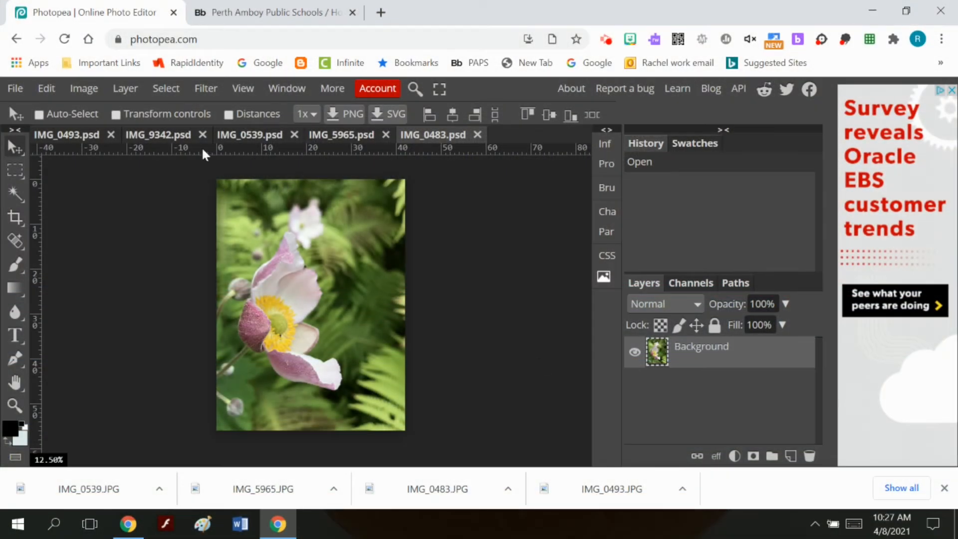
# Add a new empty layer above the background of the IMG_0483 photo
pyautogui.click(132, 91)
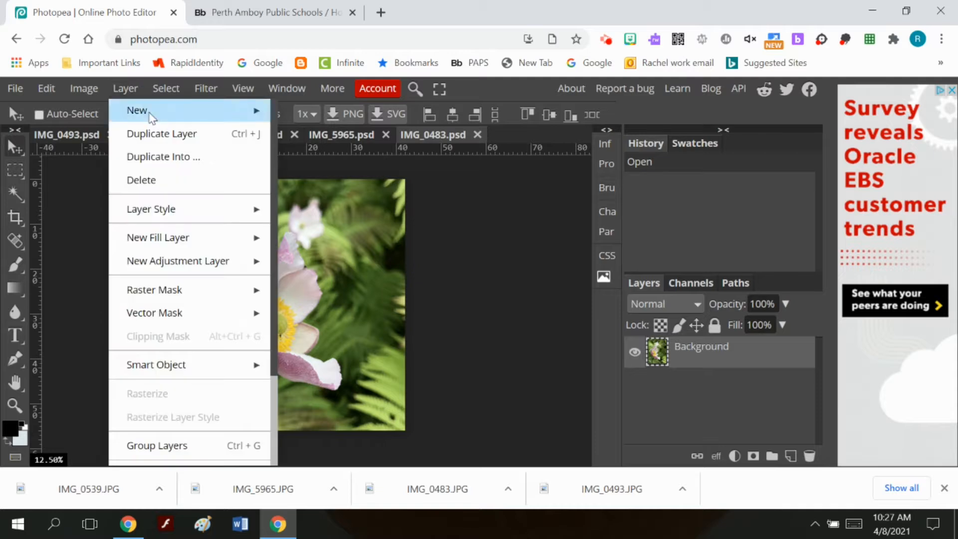
pyautogui.moveTo(256, 111)
pyautogui.click(341, 112)
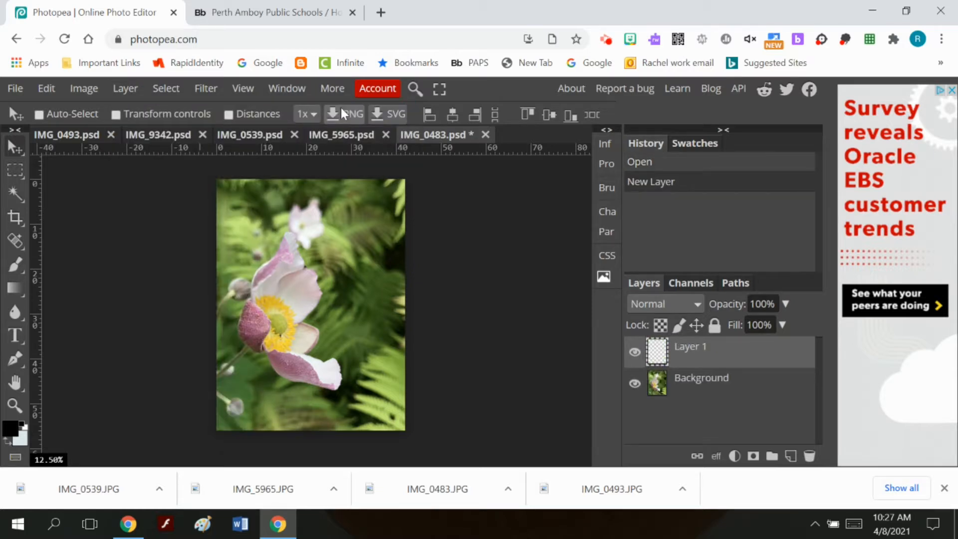
# Fill the new layer with Gray, using the Overlay blend mode in the fill settings
pyautogui.click(46, 89)
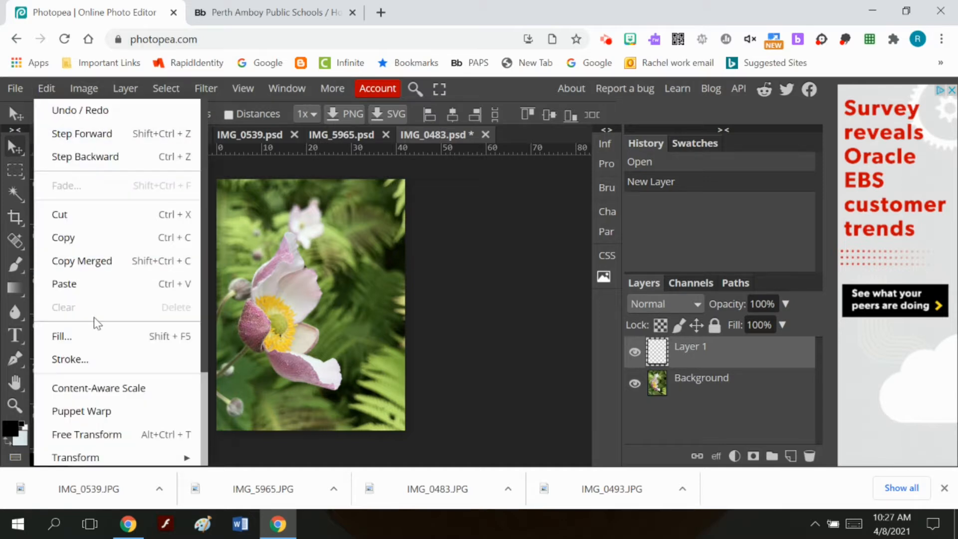
pyautogui.click(93, 342)
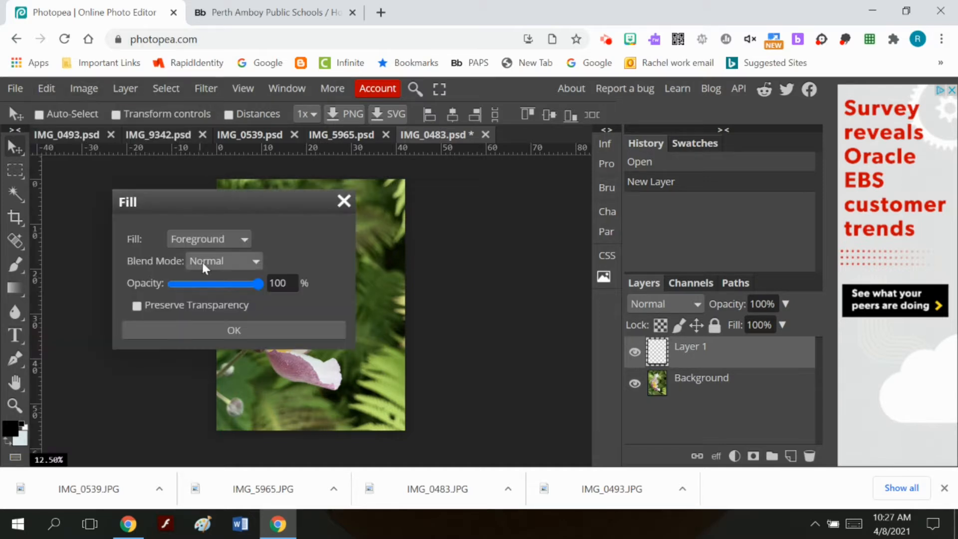
pyautogui.click(242, 241)
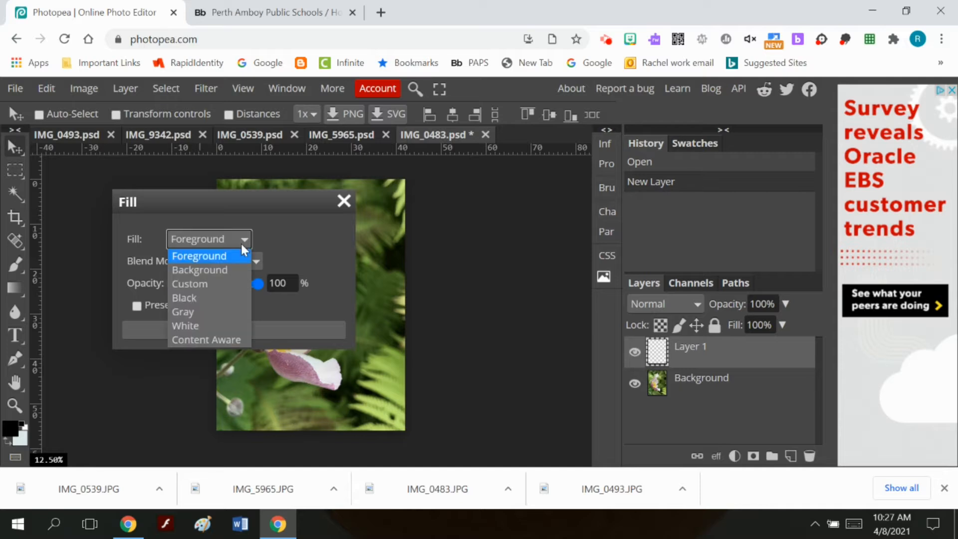
pyautogui.click(210, 309)
pyautogui.moveTo(236, 215); pyautogui.dragTo(664, 152)
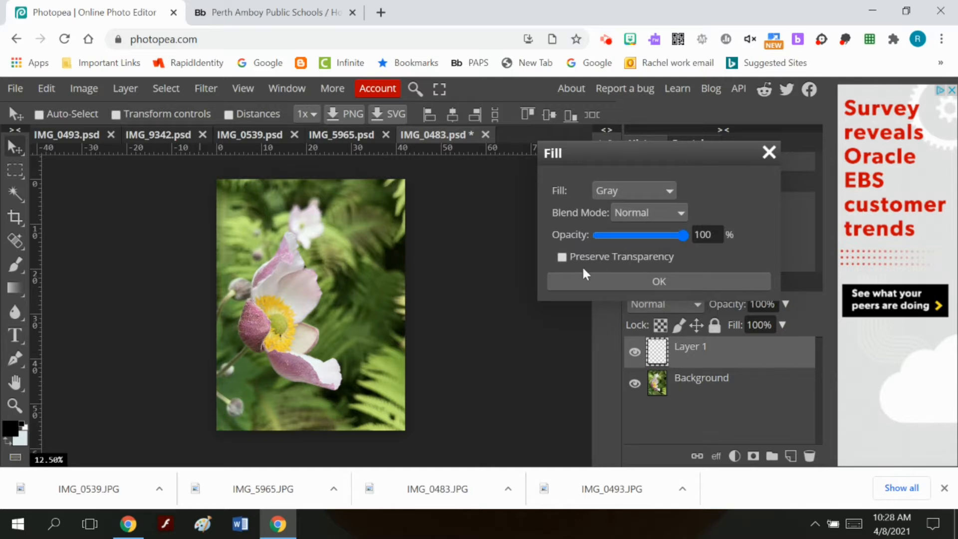
pyautogui.click(680, 213)
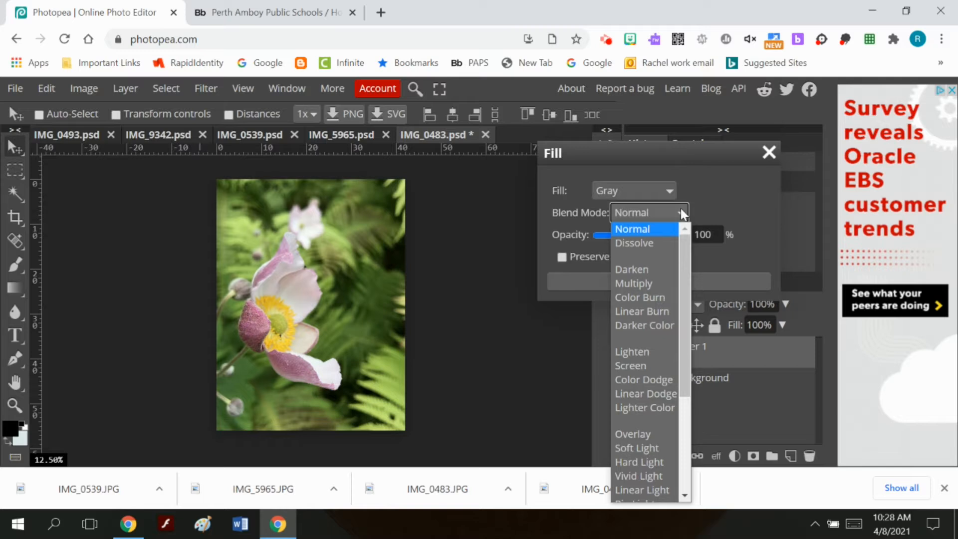
pyautogui.click(660, 432)
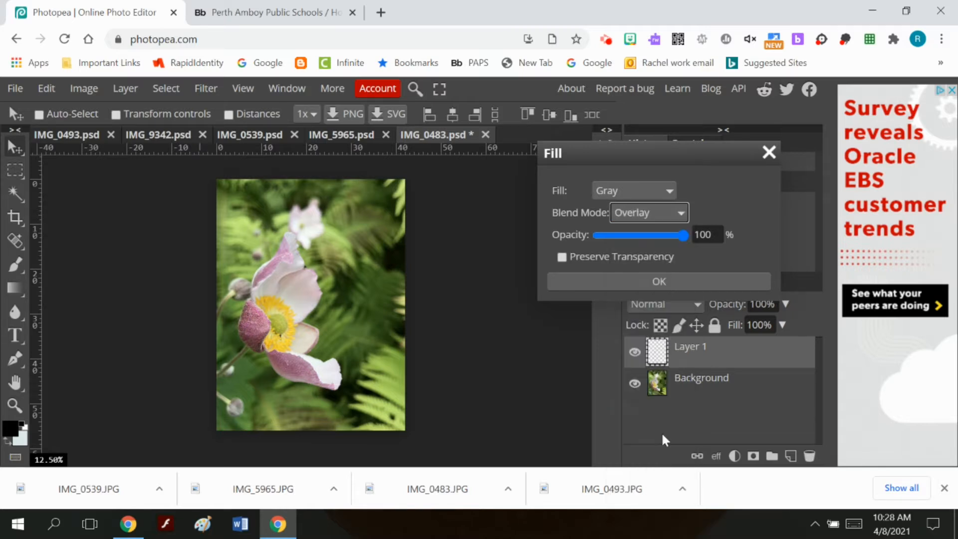
pyautogui.click(637, 280)
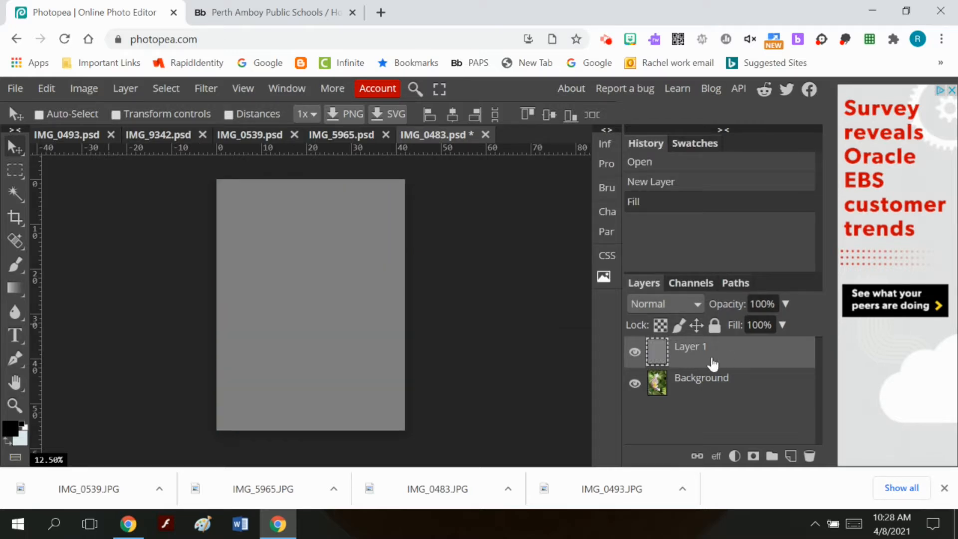
# Set the gray layer's own blend mode to Overlay so it blends with the photo
pyautogui.click(690, 304)
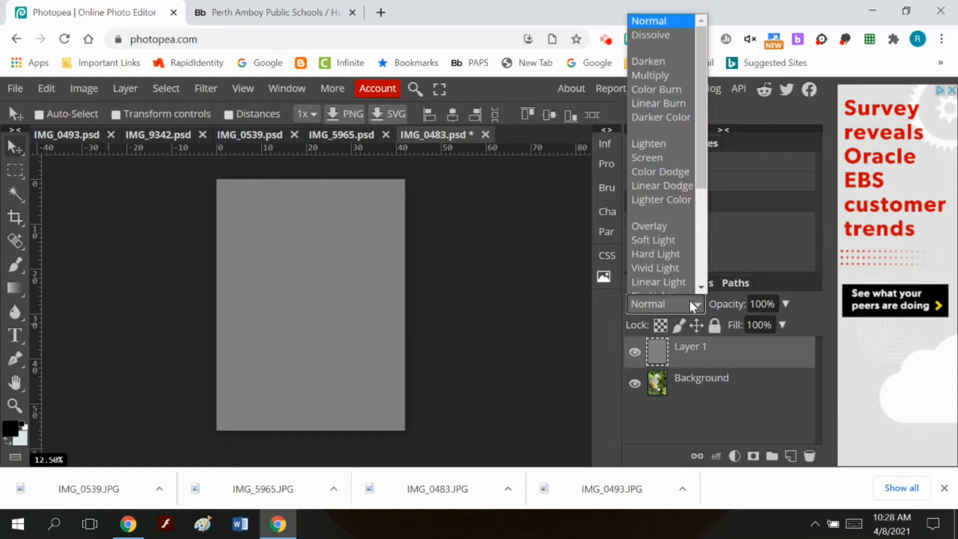
pyautogui.scroll(-1, 668, 130)
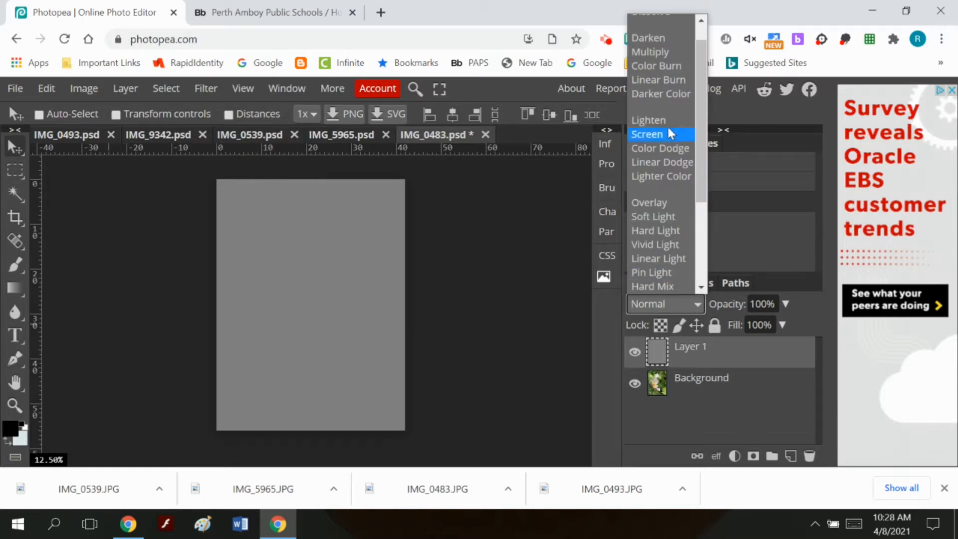
pyautogui.scroll(1, 672, 192)
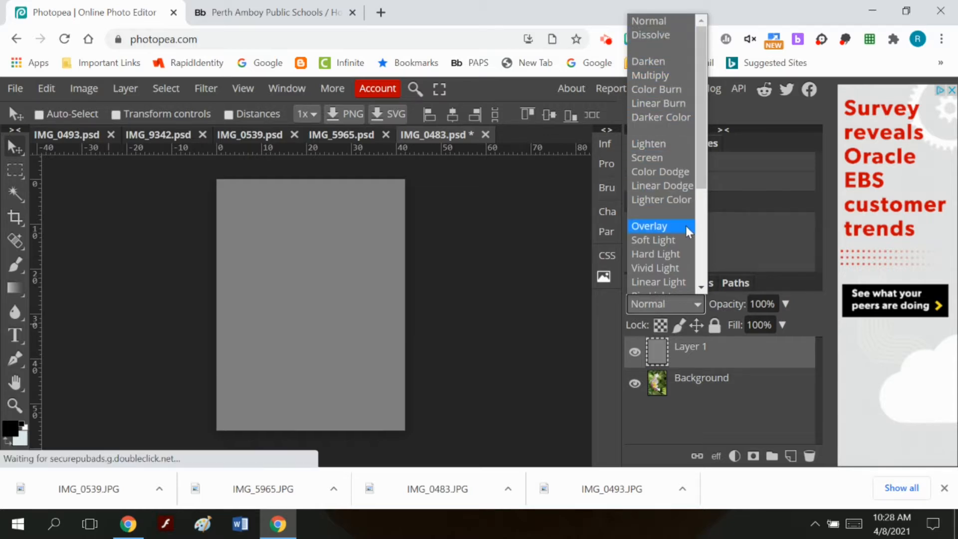
pyautogui.click(685, 225)
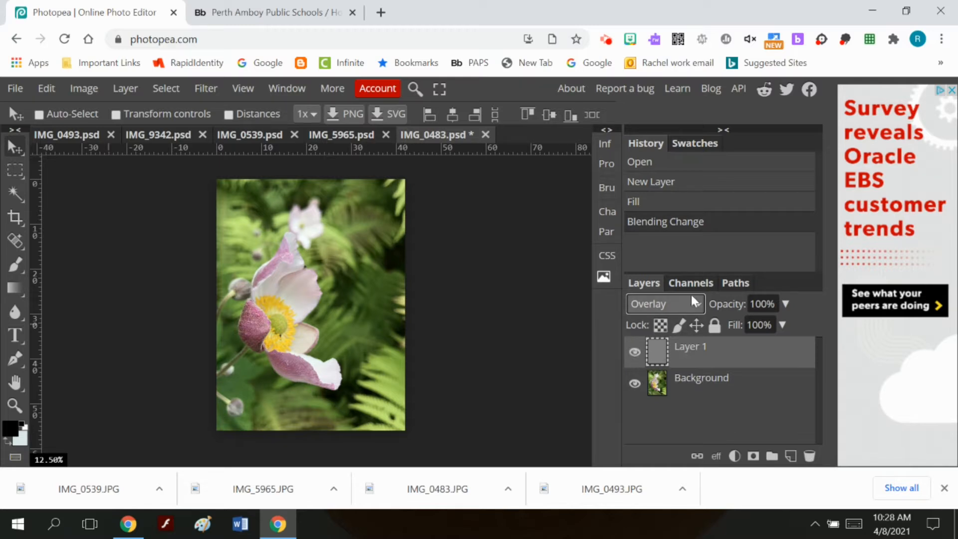
# Try the Soft Light and Hard Light blend modes on the gray layer over the flower photo
pyautogui.click(696, 307)
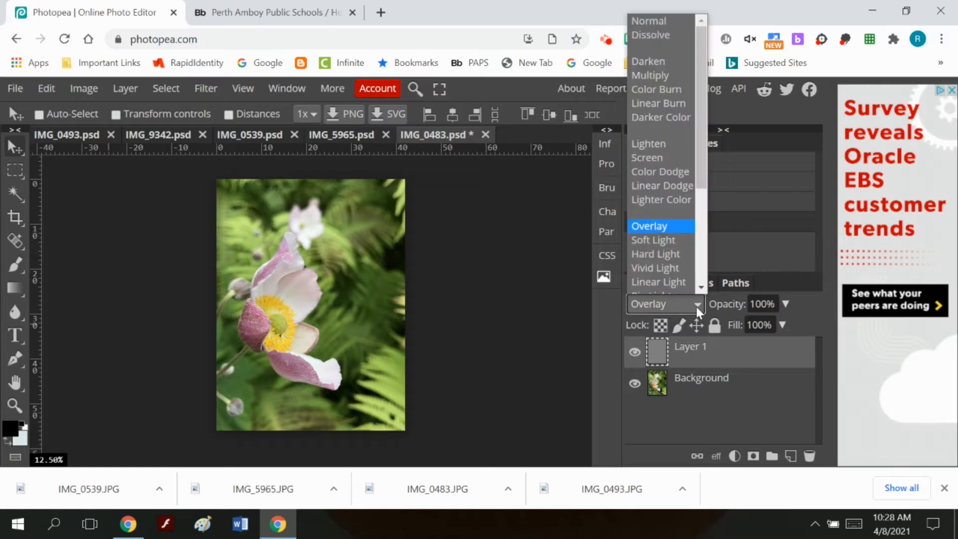
pyautogui.click(661, 241)
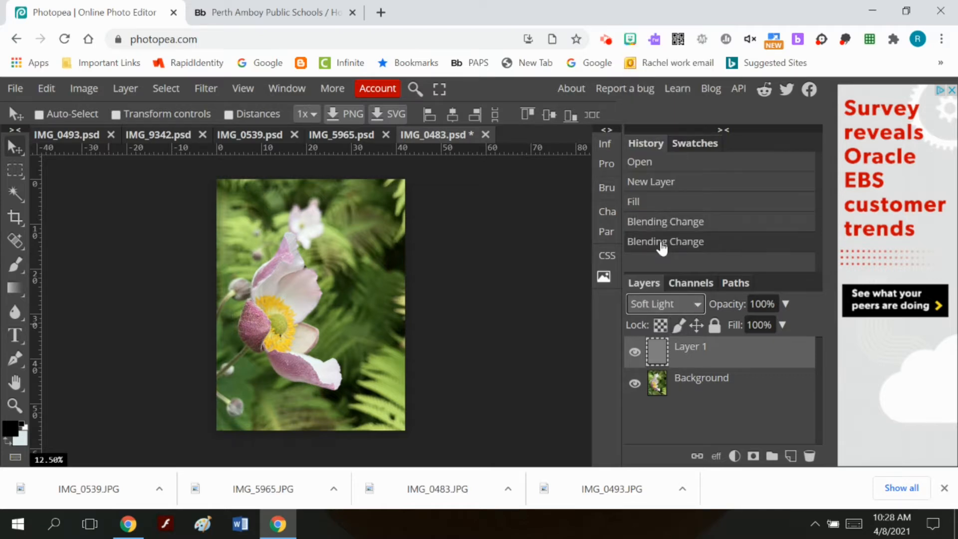
pyautogui.click(698, 304)
pyautogui.scroll(-1, 675, 232)
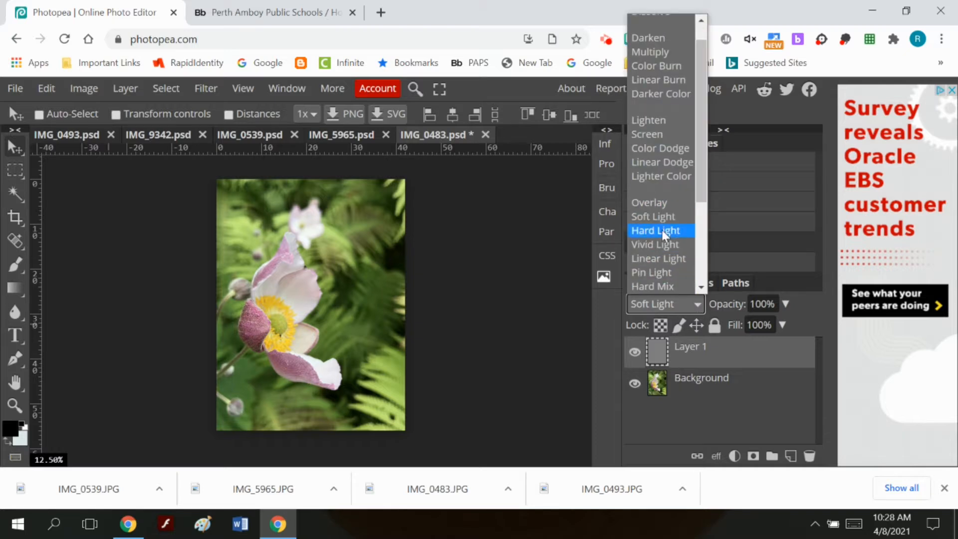
pyautogui.click(661, 229)
# Try the Dissolve and Darken blend modes on the gray layer
pyautogui.click(693, 306)
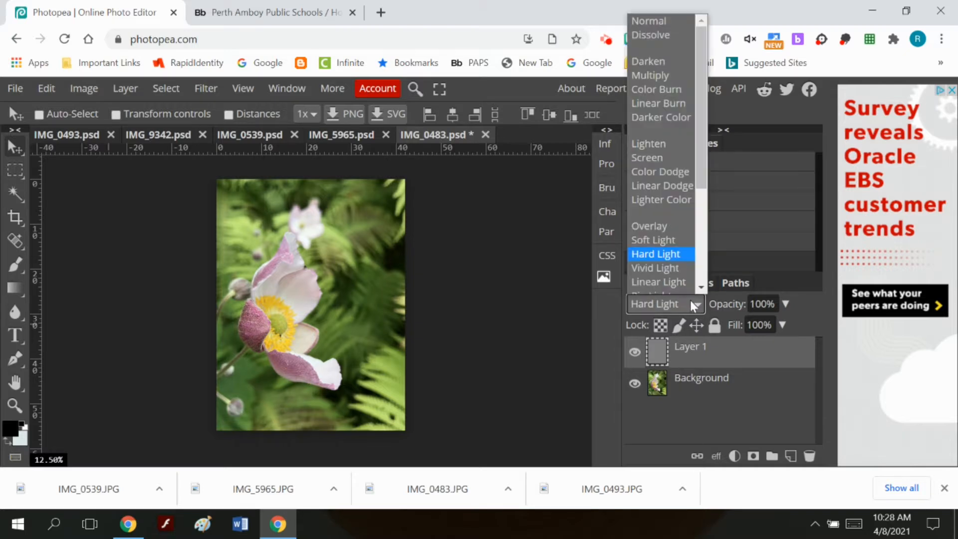
pyautogui.click(653, 33)
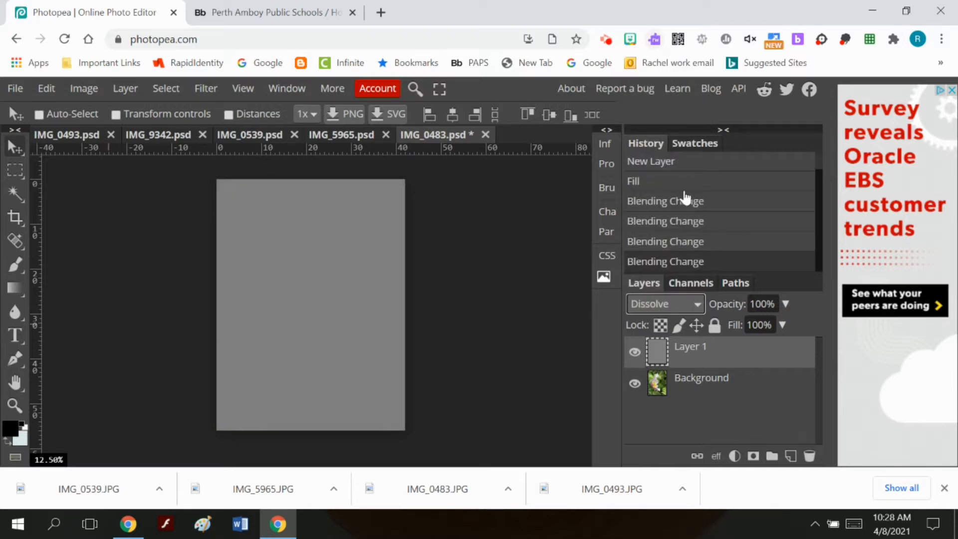
pyautogui.click(689, 302)
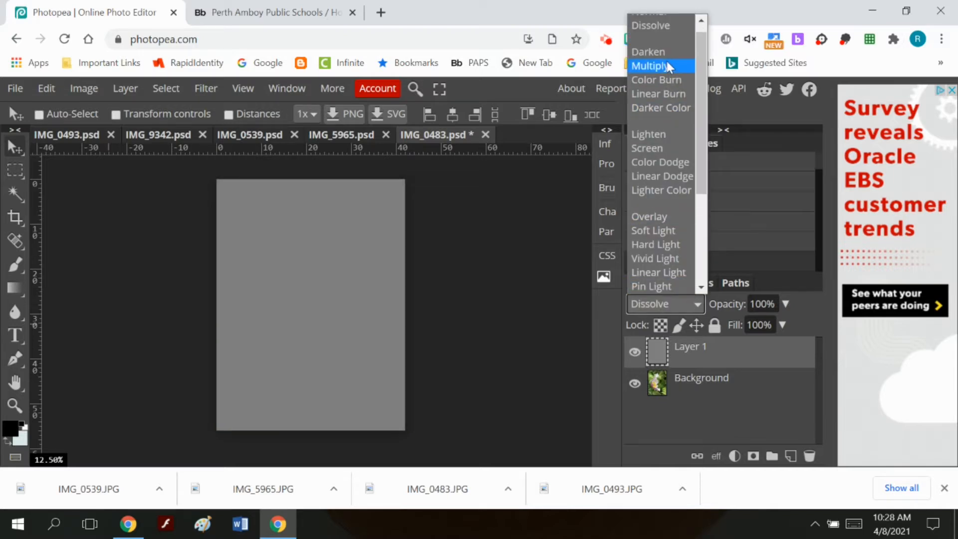
pyautogui.scroll(1, 665, 59)
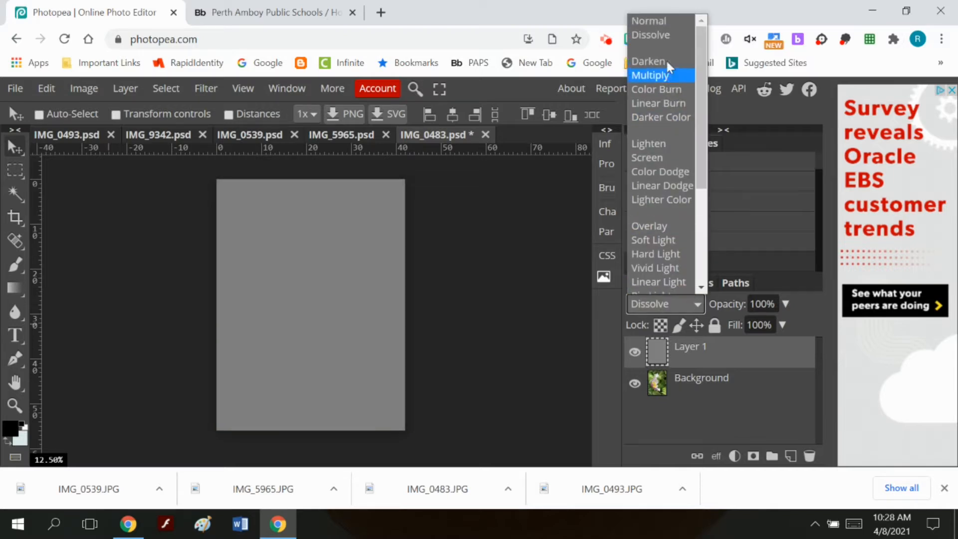
pyautogui.click(665, 62)
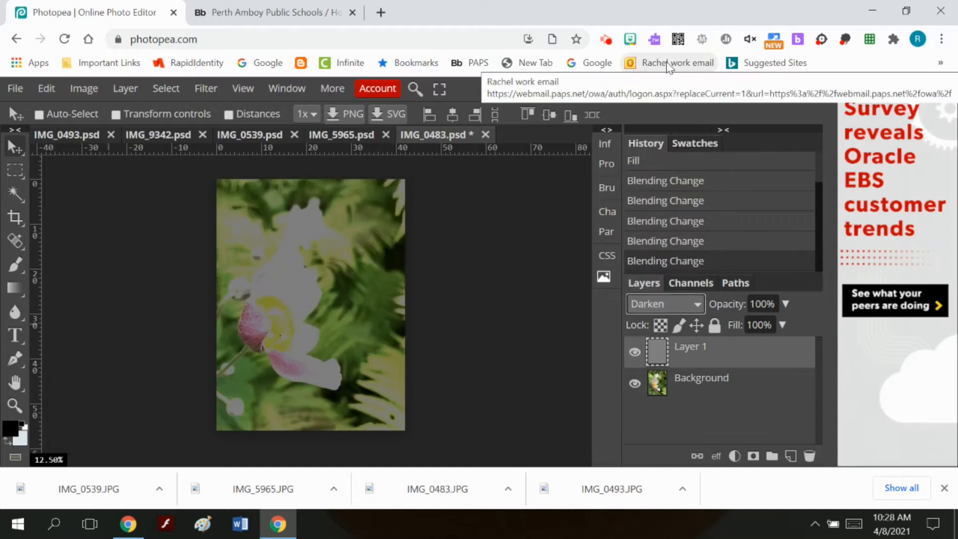
# Try the Multiply and Color Burn blend modes on the gray layer
pyautogui.click(698, 304)
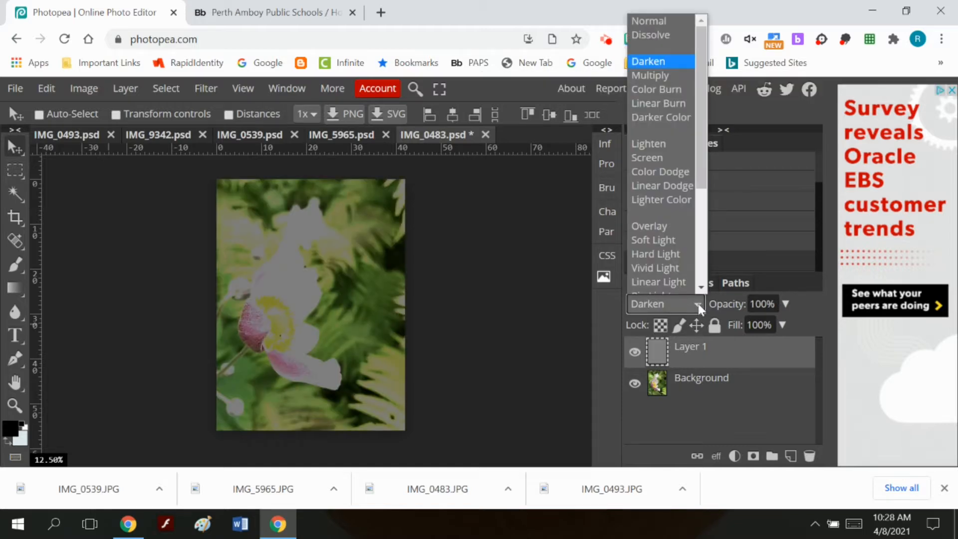
pyautogui.click(681, 75)
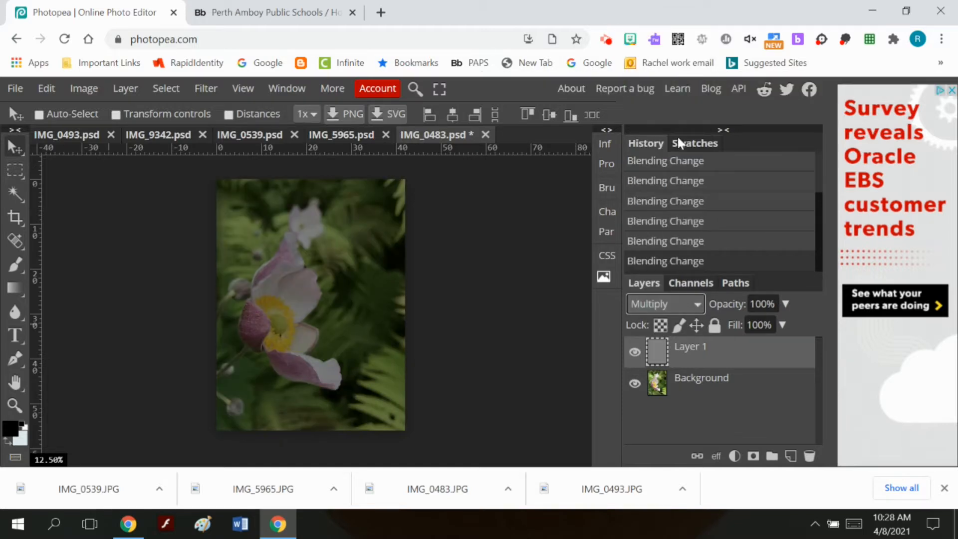
pyautogui.click(696, 306)
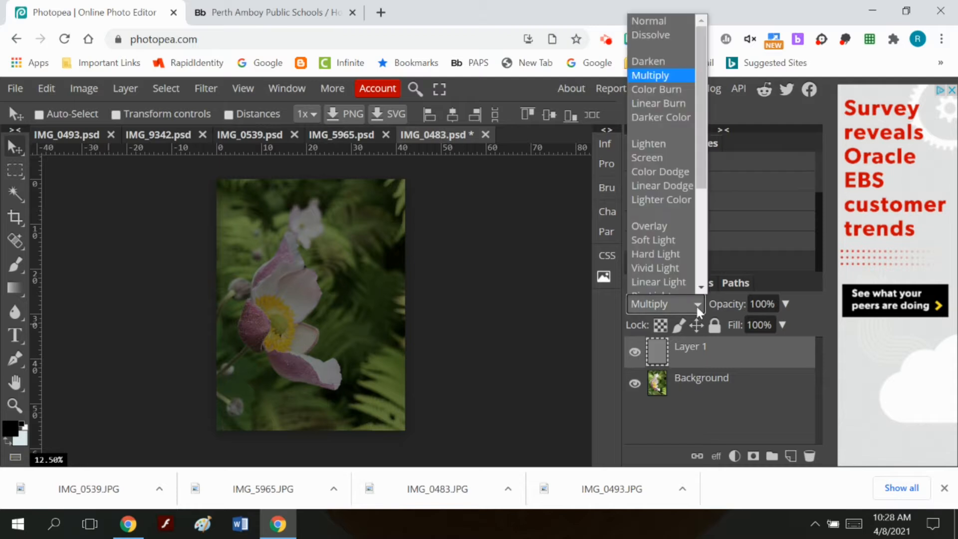
pyautogui.click(669, 92)
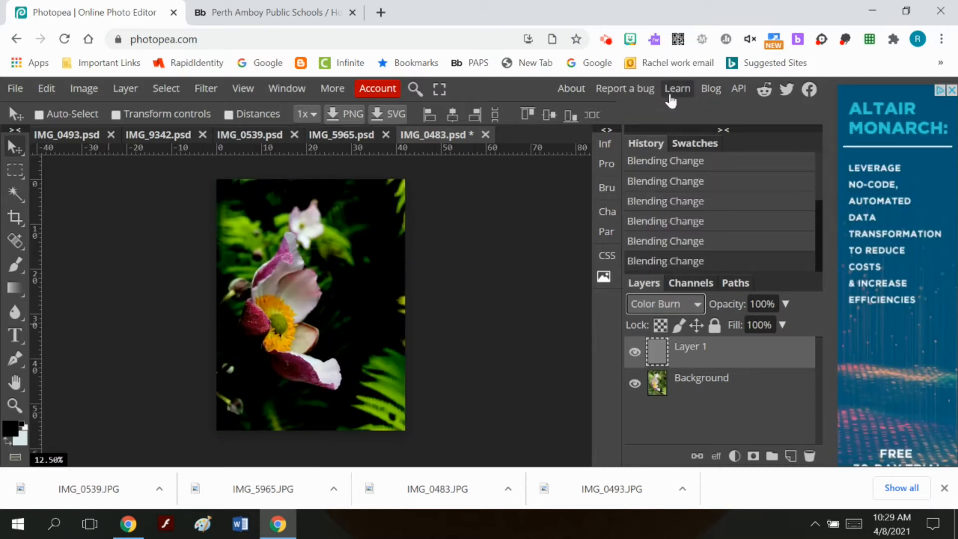
# Try the Linear Burn and Darker Color blend modes on the gray layer
pyautogui.click(687, 304)
pyautogui.scroll(-1, 674, 199)
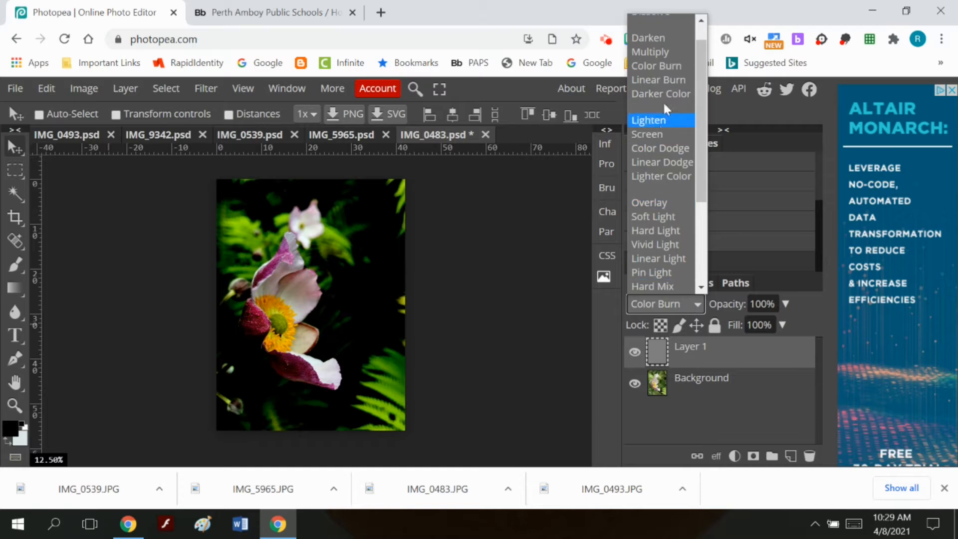
pyautogui.click(669, 78)
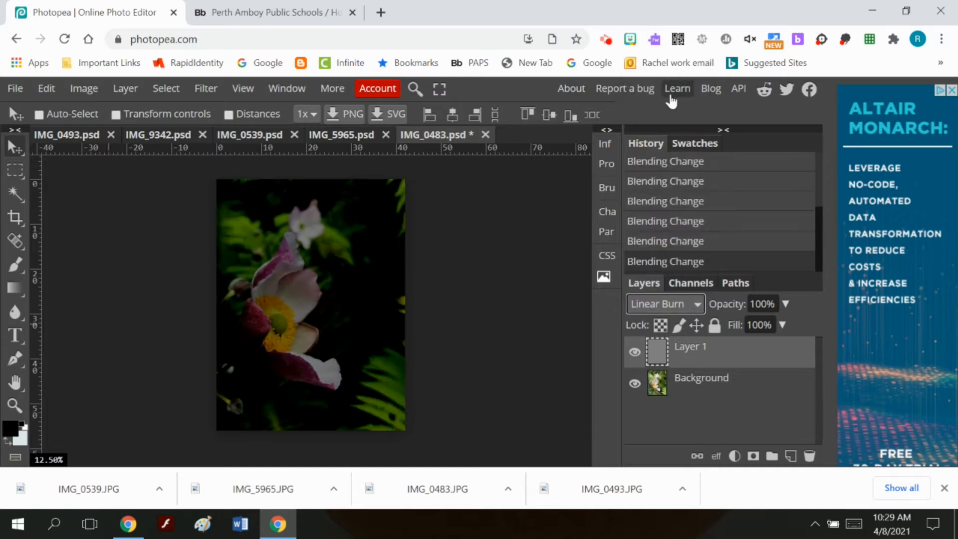
pyautogui.click(697, 304)
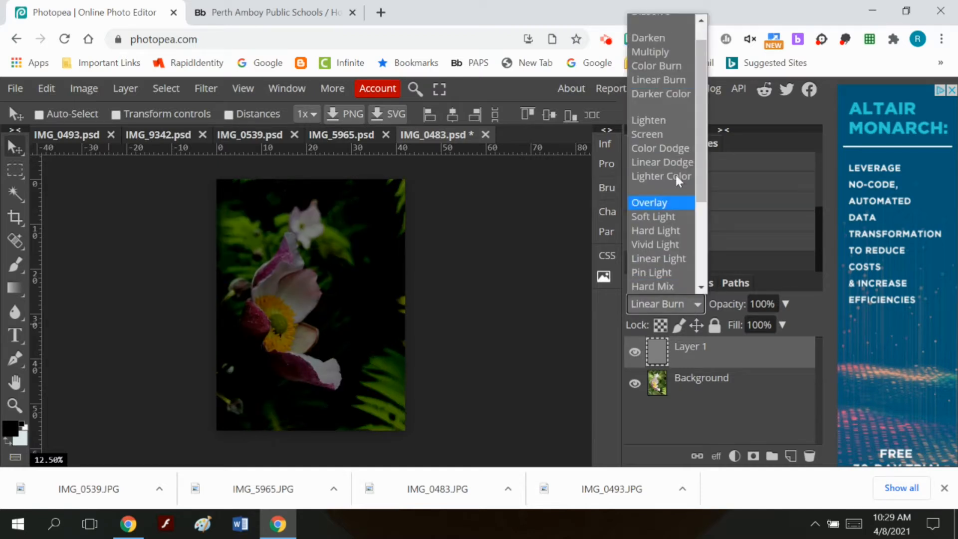
pyautogui.click(668, 91)
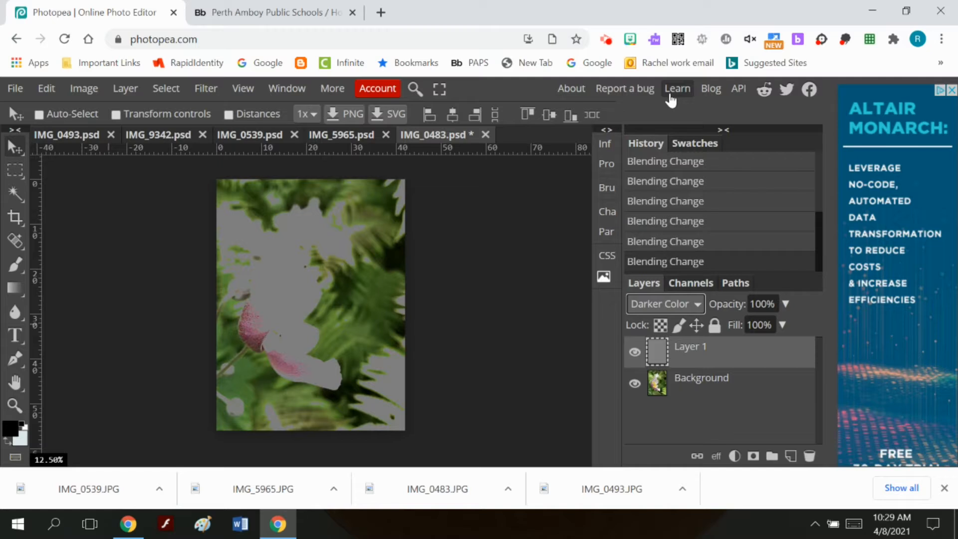
# Try the Lighten, Screen and Color Dodge blend modes on the gray layer
pyautogui.click(698, 306)
pyautogui.click(671, 141)
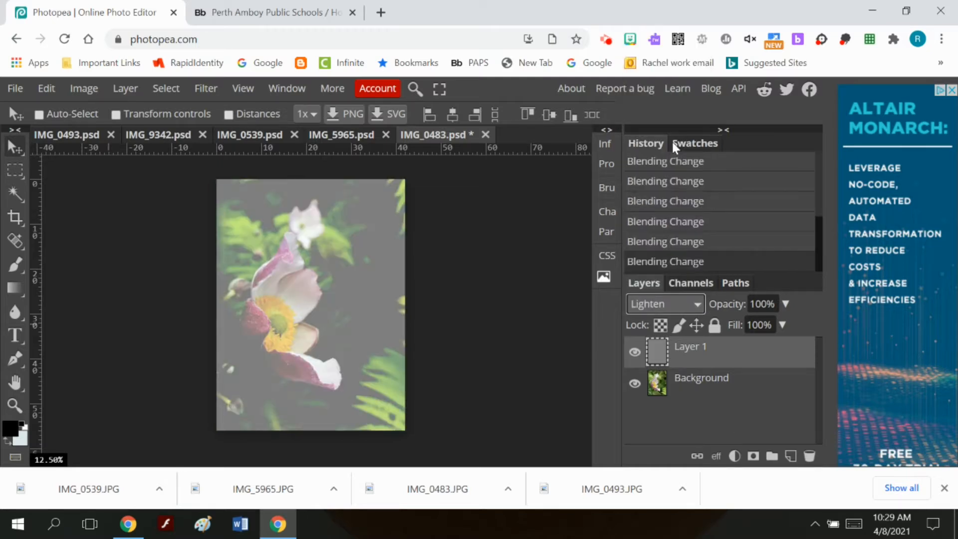
pyautogui.click(693, 305)
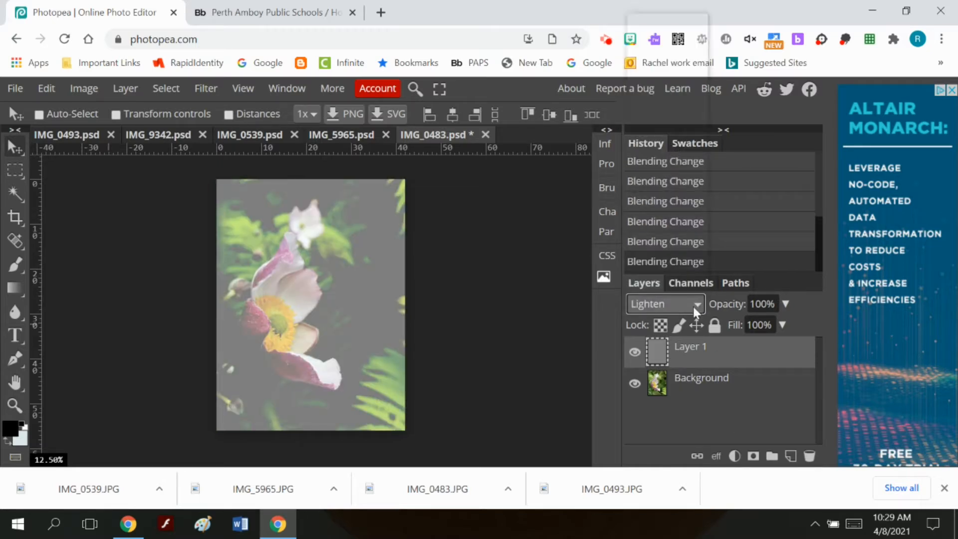
pyautogui.click(675, 133)
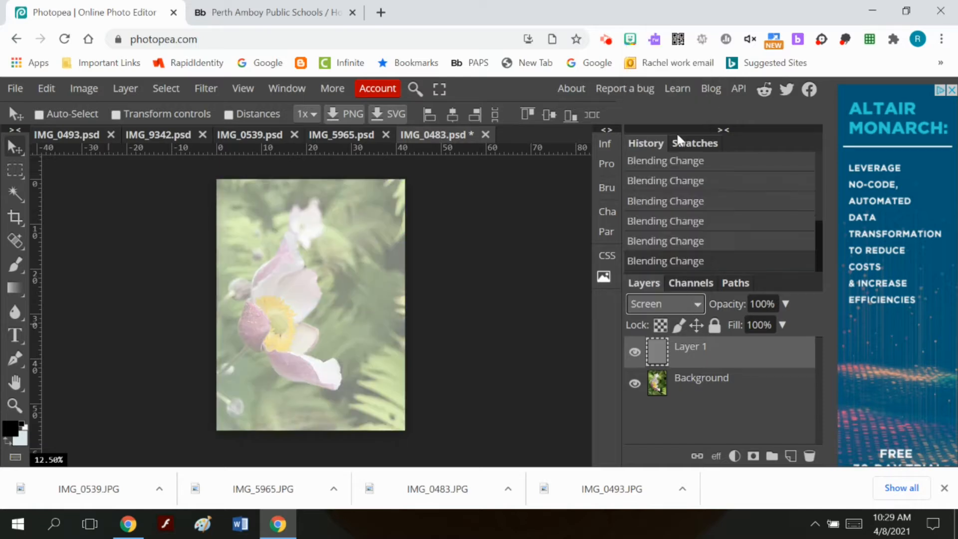
pyautogui.click(697, 305)
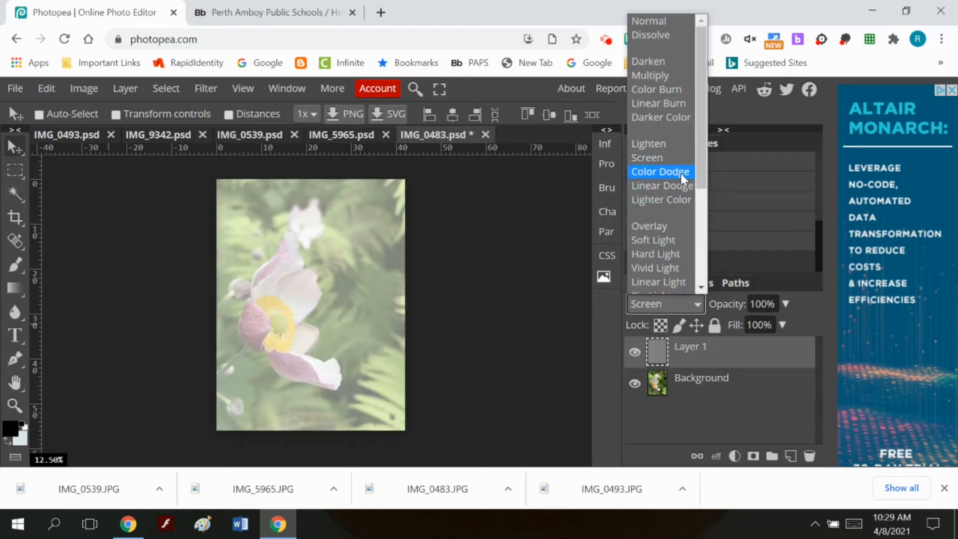
pyautogui.click(681, 174)
# Try the Linear Dodge and Lighter Color blend modes on the gray layer
pyautogui.click(694, 302)
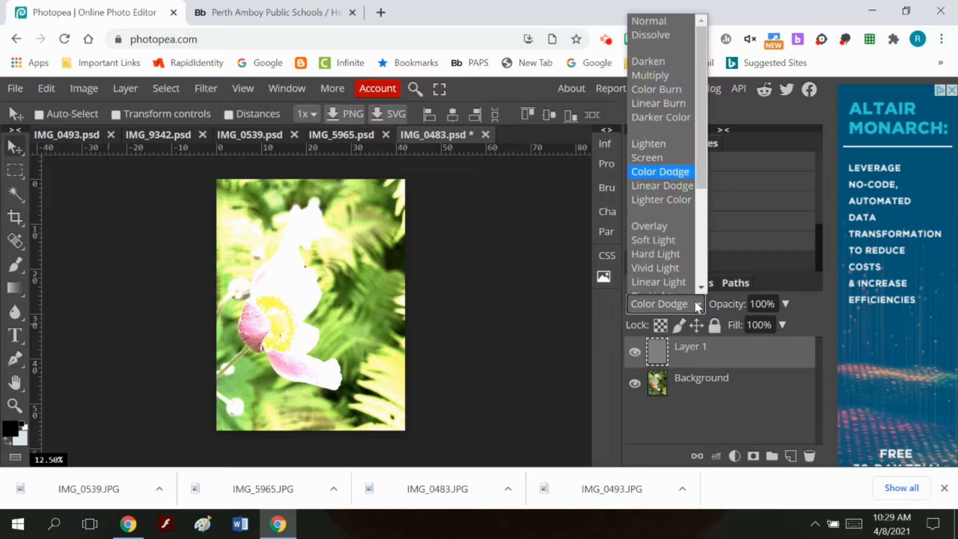
pyautogui.click(677, 187)
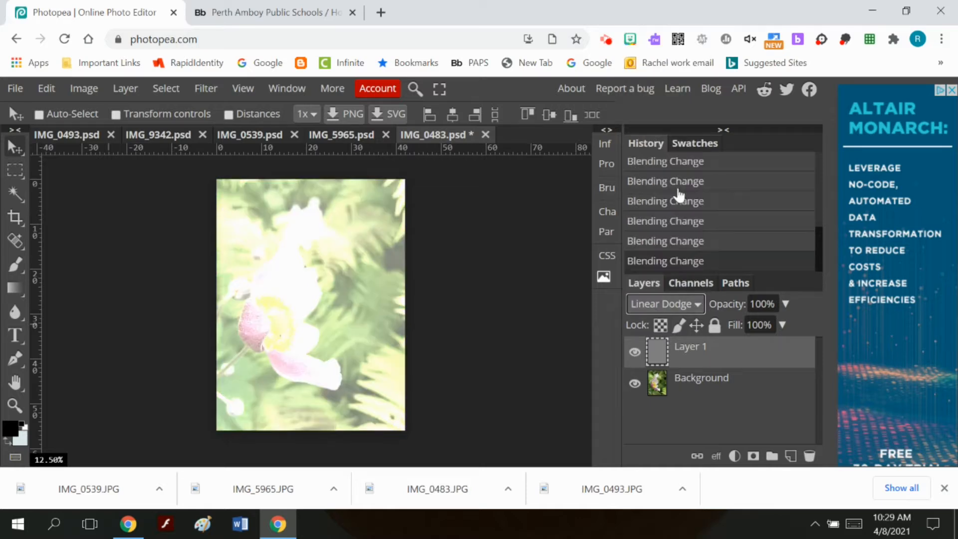
pyautogui.click(695, 302)
pyautogui.scroll(-1, 681, 203)
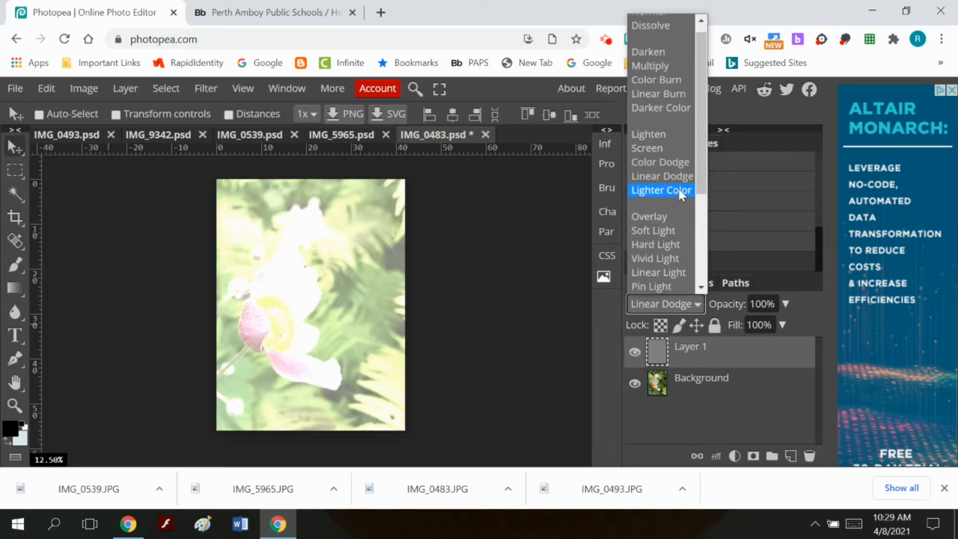
pyautogui.click(682, 191)
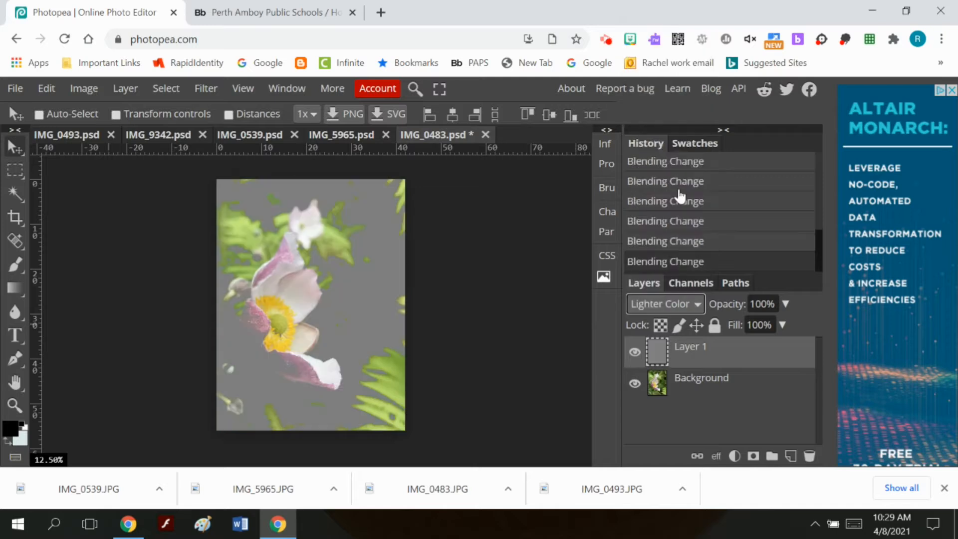
# Set the gray layer to Overlay and toggle its visibility off and on to compare it with the original photo
pyautogui.click(693, 302)
pyautogui.scroll(-1, 678, 216)
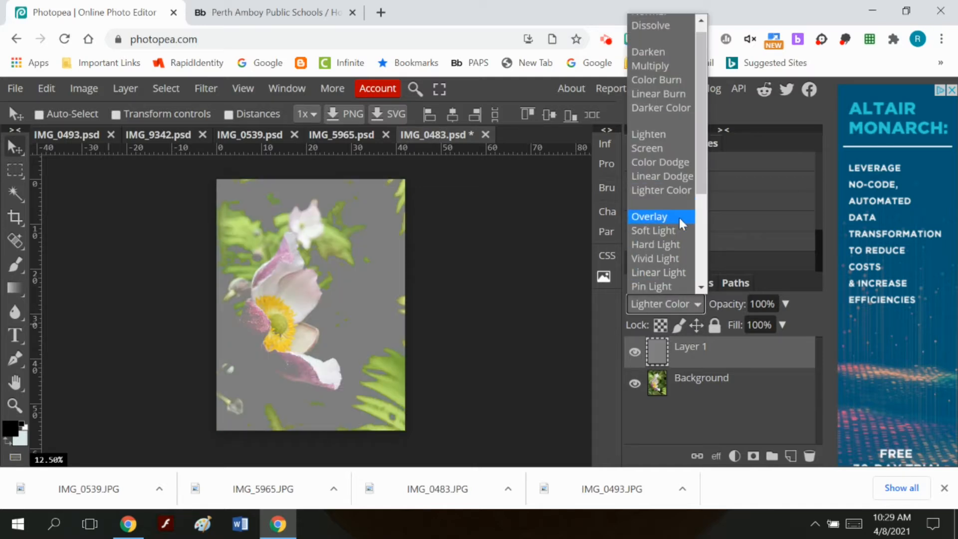
pyautogui.click(679, 216)
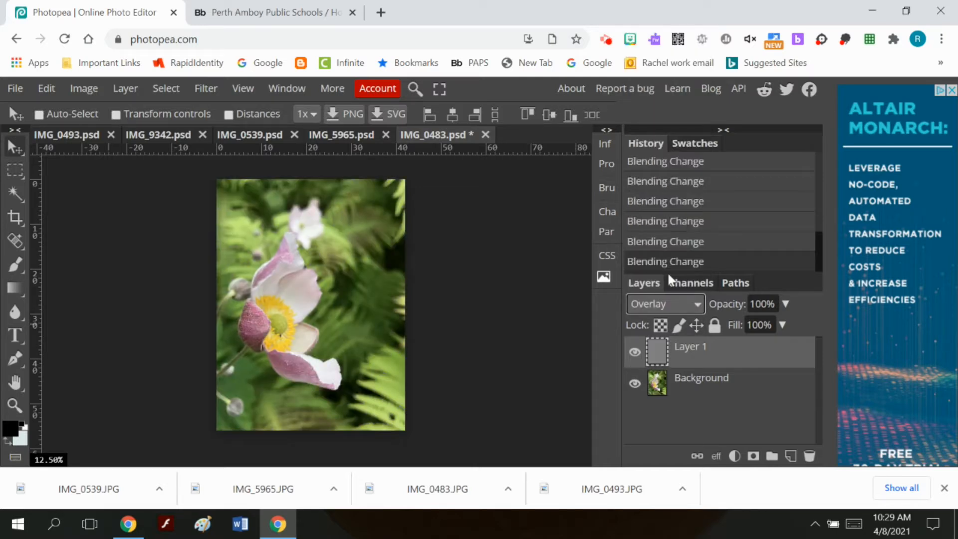
pyautogui.click(634, 352)
pyautogui.click(634, 352)
# Try the Linear Light and Pin Light blend modes on the gray layer
pyautogui.click(690, 302)
pyautogui.scroll(-1, 691, 274)
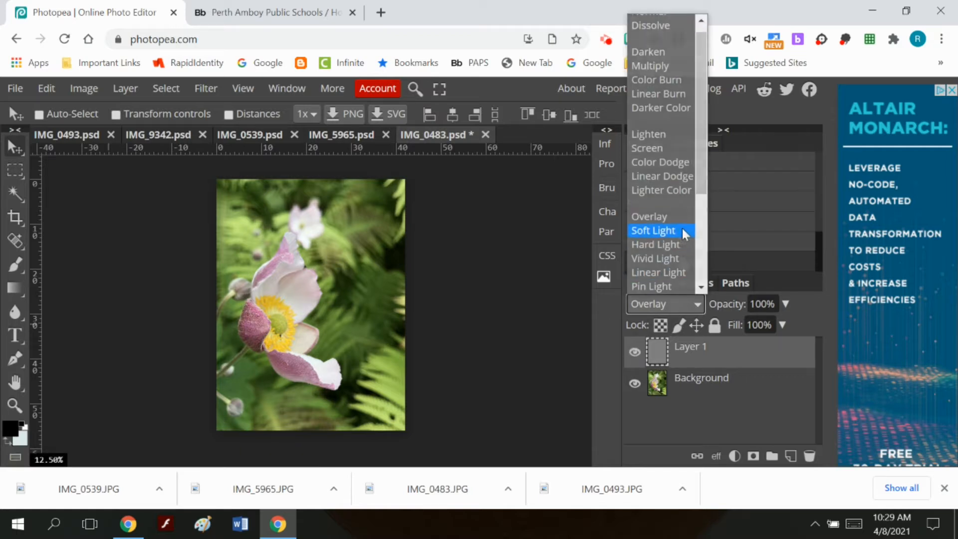
pyautogui.click(691, 273)
pyautogui.click(695, 299)
pyautogui.scroll(-1, 686, 280)
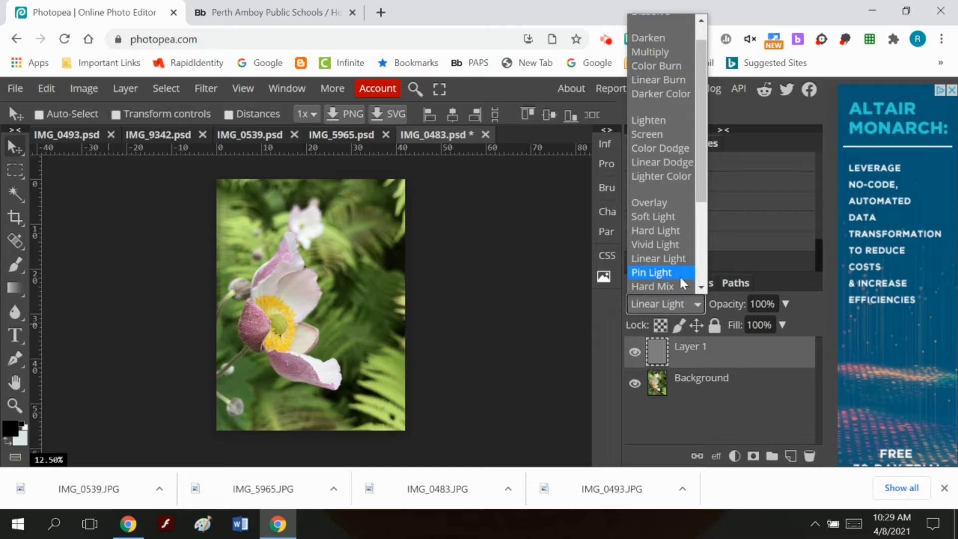
pyautogui.click(679, 273)
# Set the gray layer's blend mode to Hard Mix
pyautogui.click(689, 302)
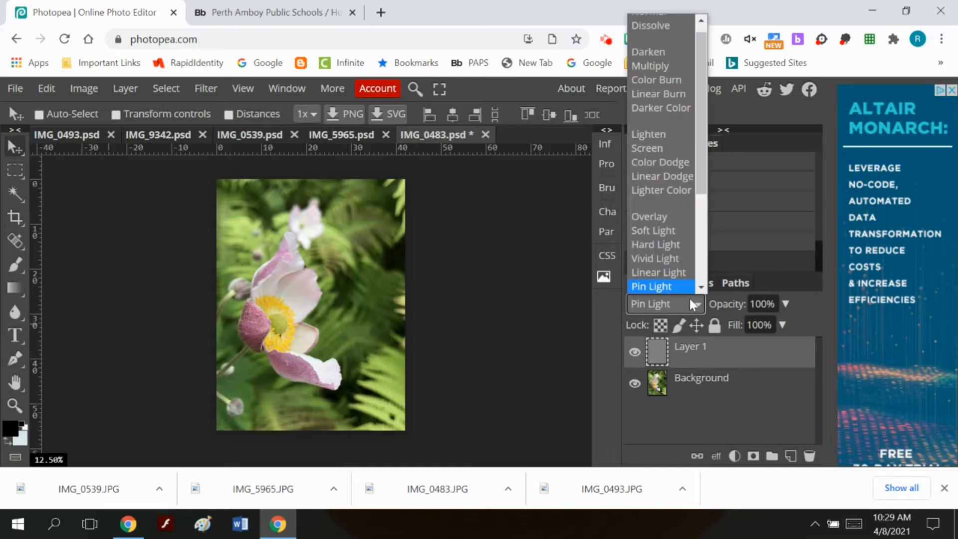
pyautogui.scroll(-1, 687, 283)
pyautogui.click(687, 283)
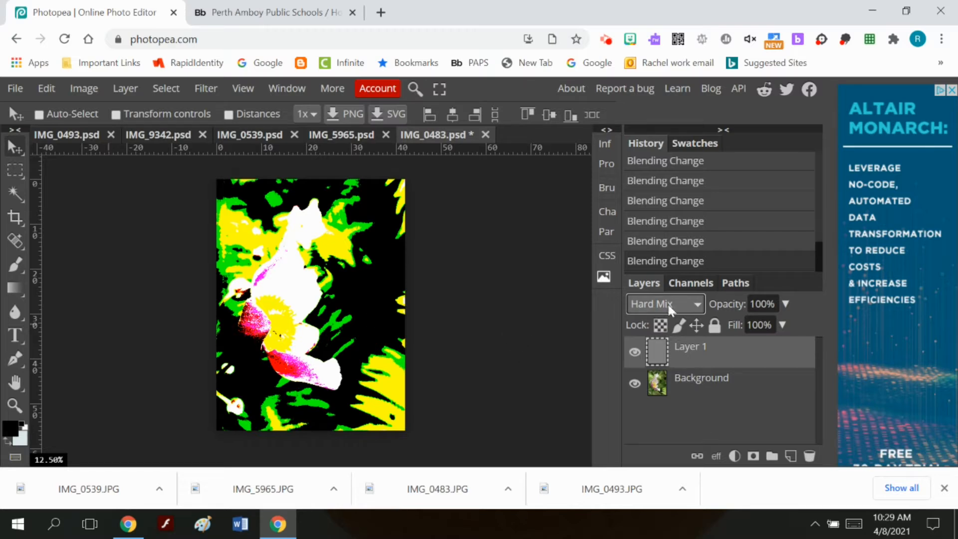
# Lower the opacity of the Hard Mix gray layer to 15%
pyautogui.click(785, 304)
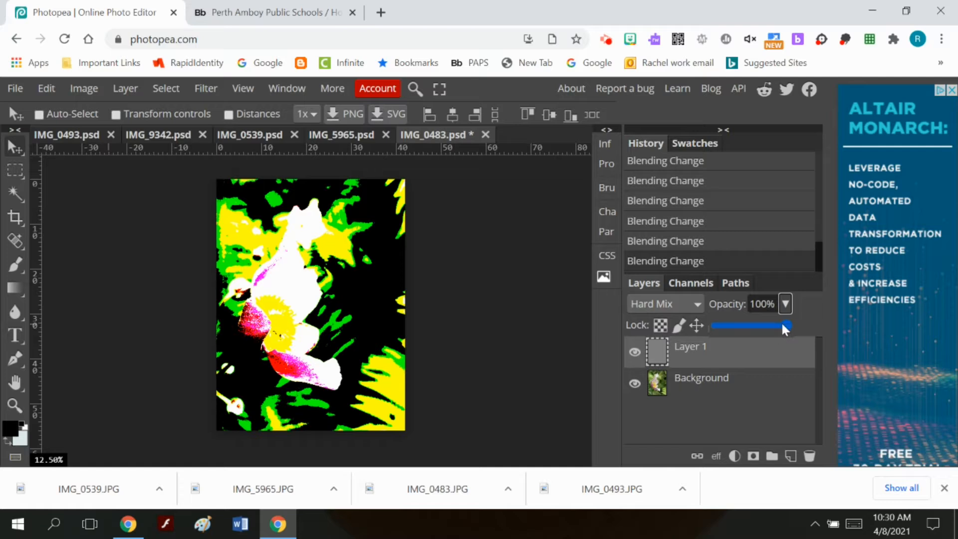
pyautogui.moveTo(785, 323); pyautogui.dragTo(737, 330)
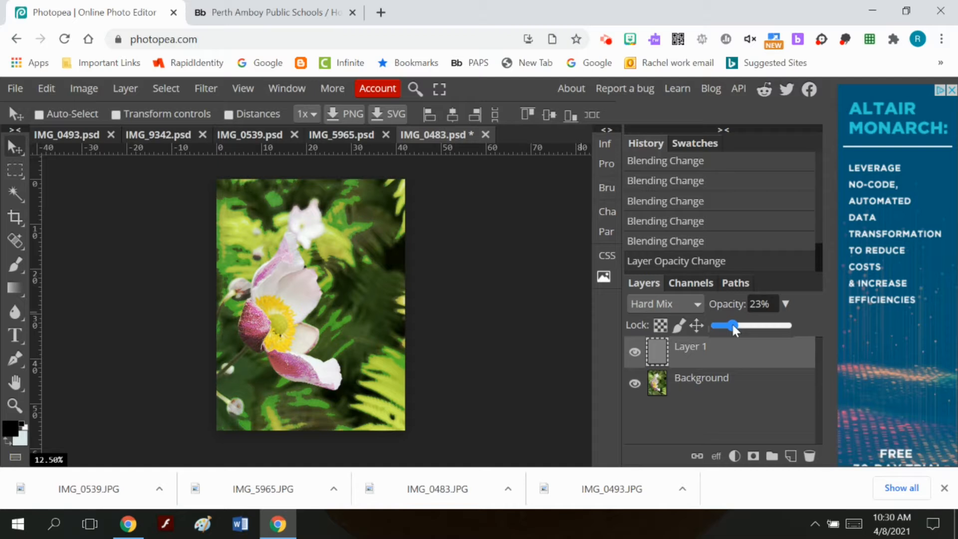
pyautogui.moveTo(733, 330); pyautogui.dragTo(759, 329)
pyautogui.moveTo(737, 326); pyautogui.dragTo(727, 322)
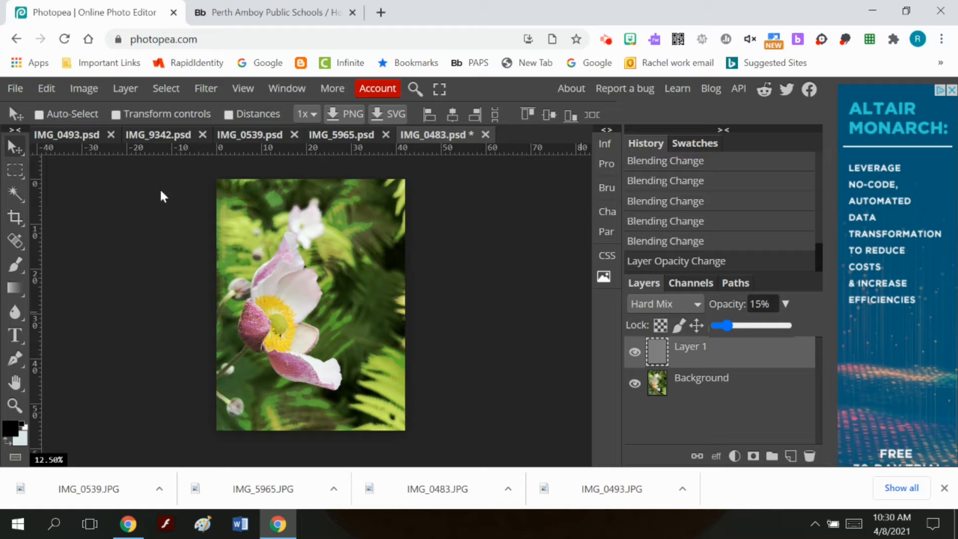
# Switch to Google Slides in a new browser tab and create a blank presentation
pyautogui.click(383, 15)
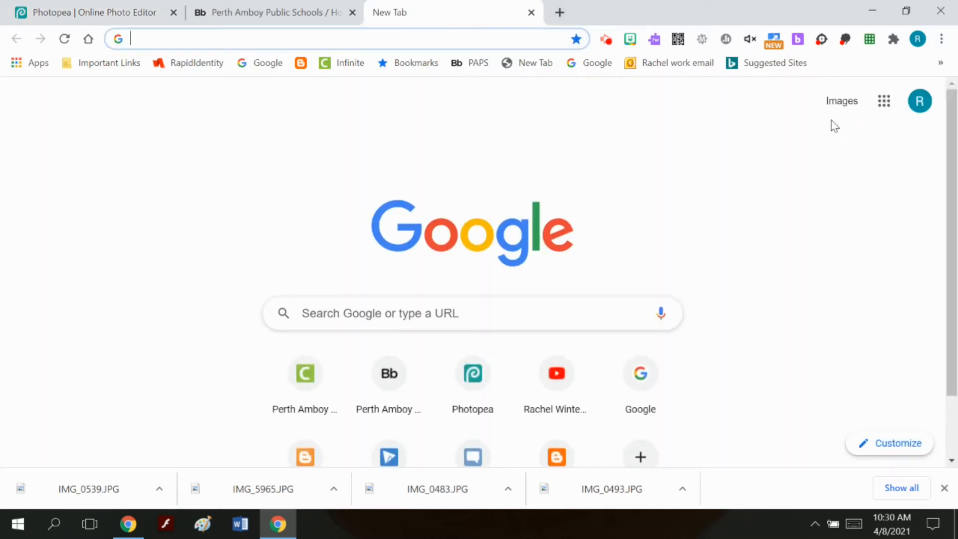
pyautogui.click(883, 102)
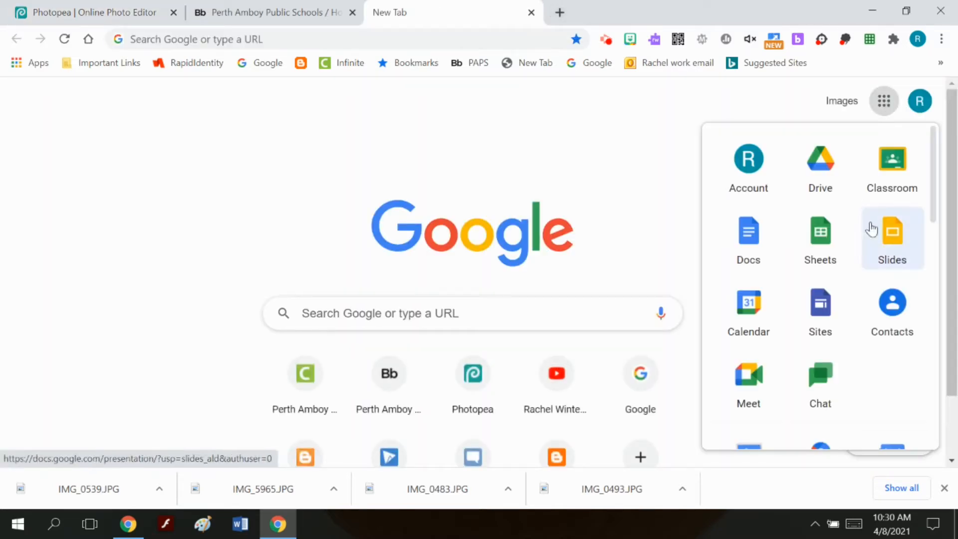
pyautogui.click(891, 248)
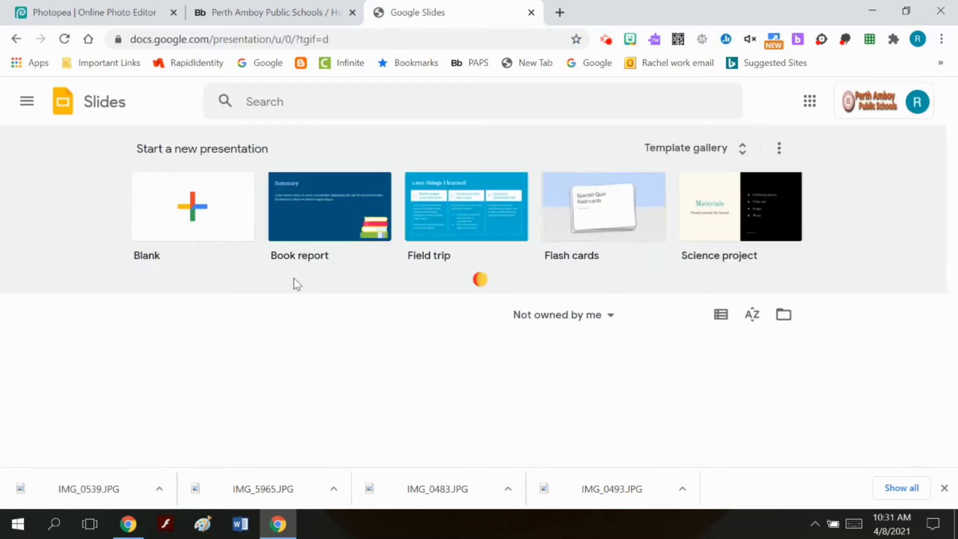
pyautogui.click(202, 212)
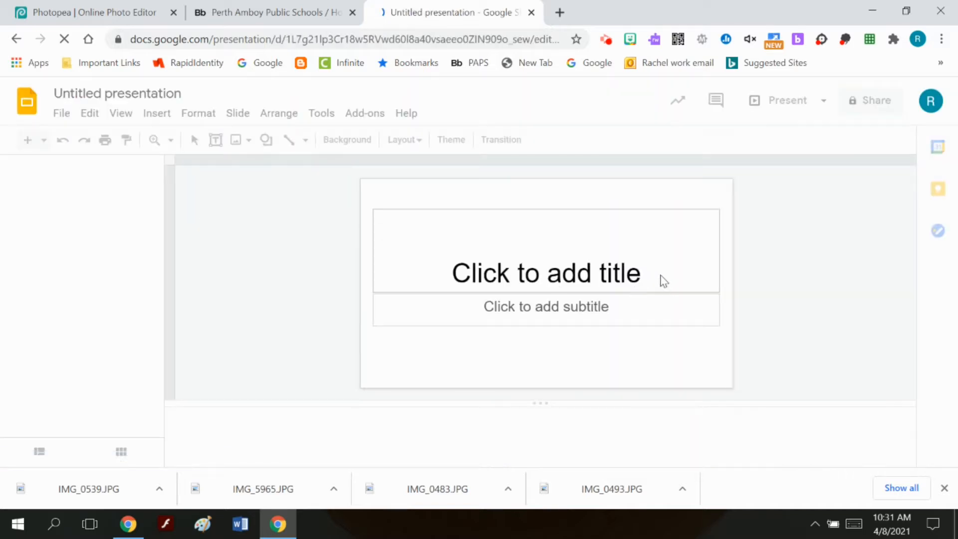
# Enter "Color Theory" as the title of the first slide and open its subtitle for editing
pyautogui.click(529, 281)
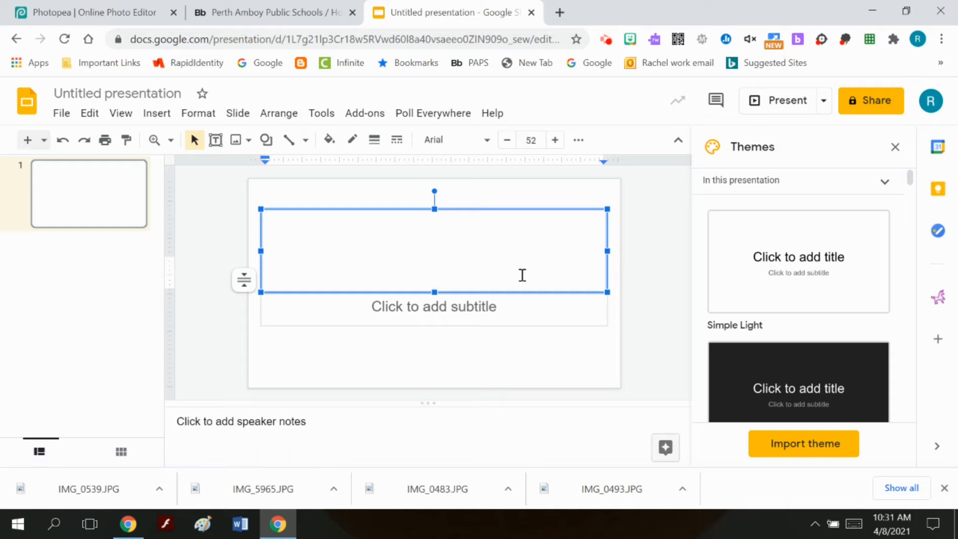
pyautogui.write('Color ')
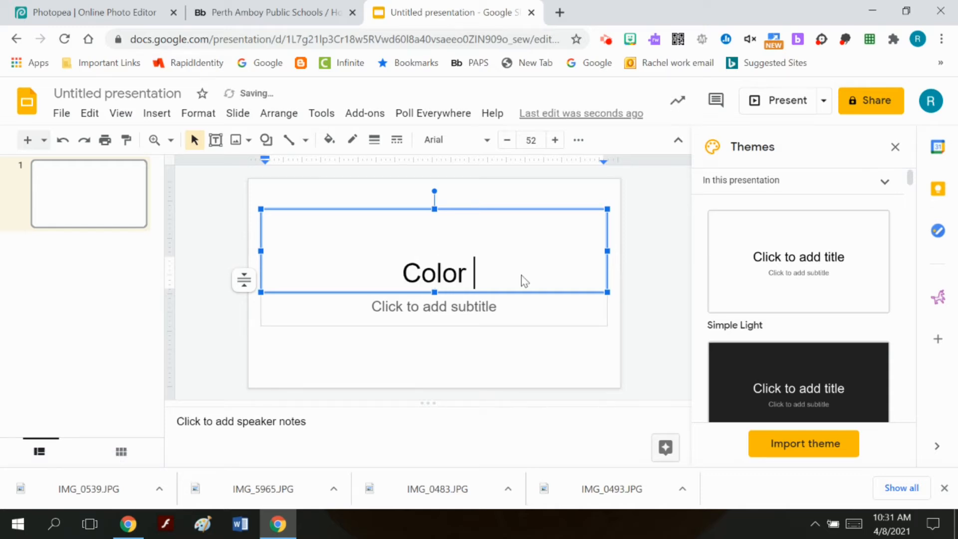
pyautogui.write('Theory')
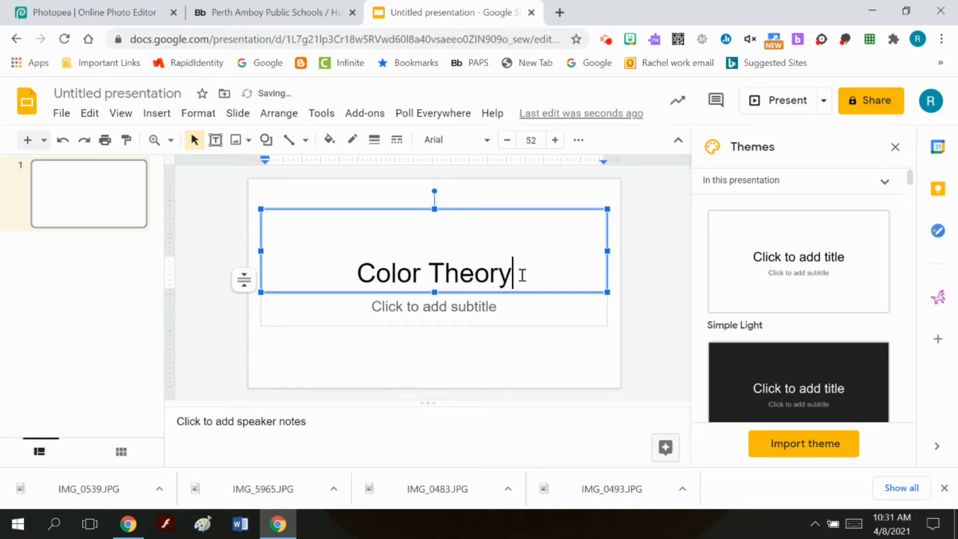
pyautogui.click(444, 308)
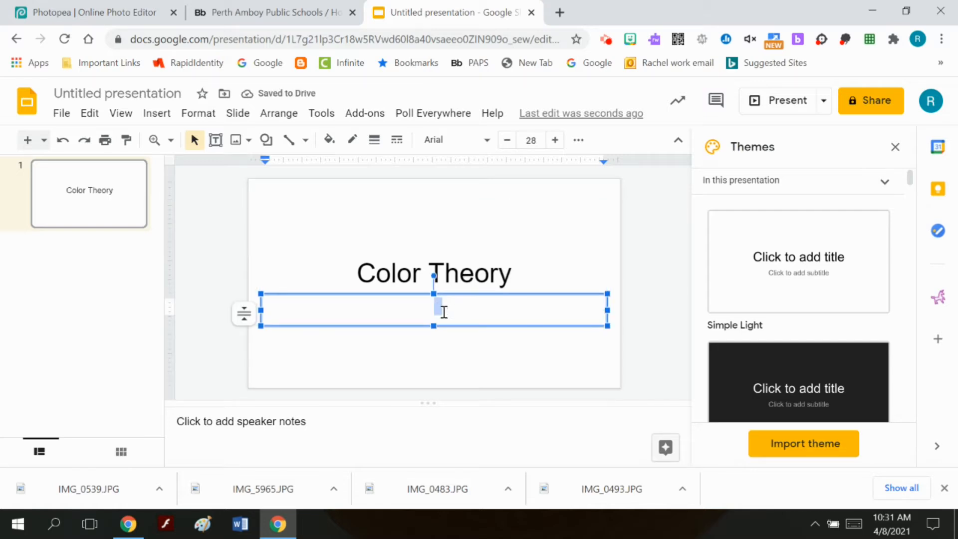
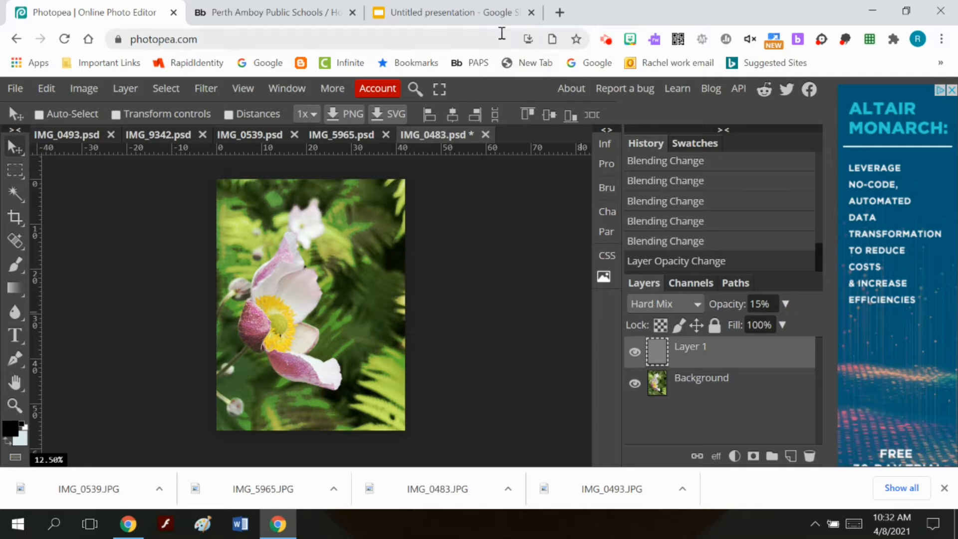
# In Google Slides, complete the third slide's title as "Tone: Blending Mode: Hard Mix Opacity: 15%", and return to Photopea
pyautogui.click(496, 13)
pyautogui.write('H')
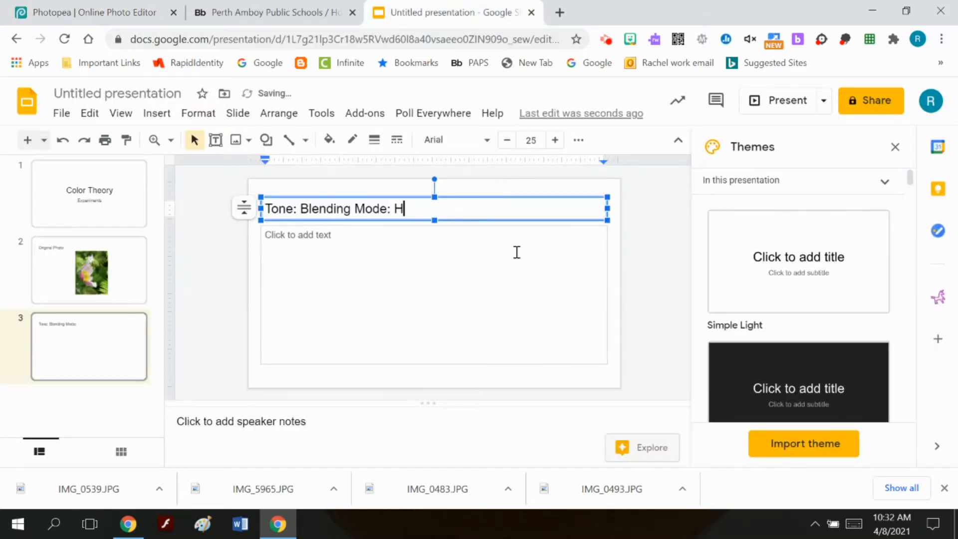
pyautogui.write('ard Mix')
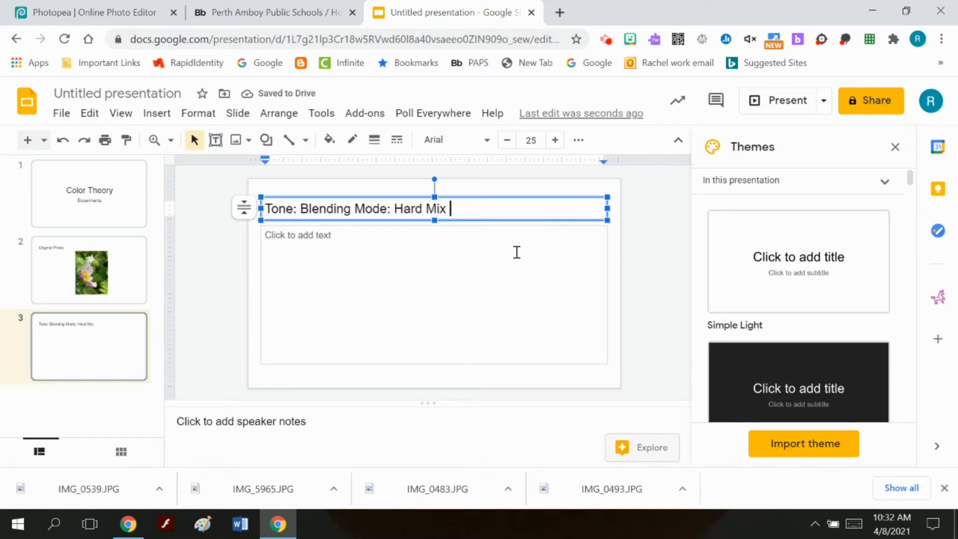
pyautogui.write(' Opaci')
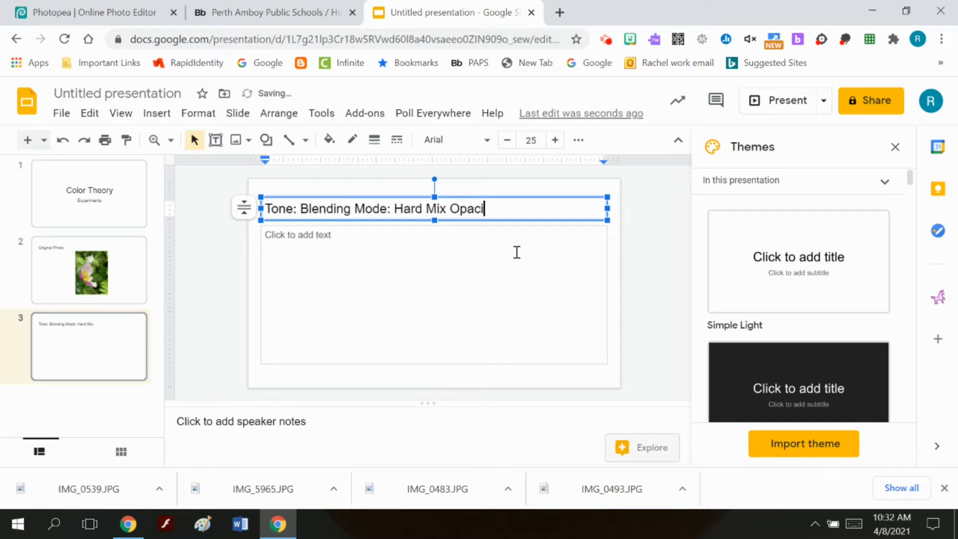
pyautogui.write('ty is')
pyautogui.press('BackSpace')
pyautogui.press('BackSpace')
pyautogui.press('BackSpace')
pyautogui.press('BackSpace')
pyautogui.write(': 15%')
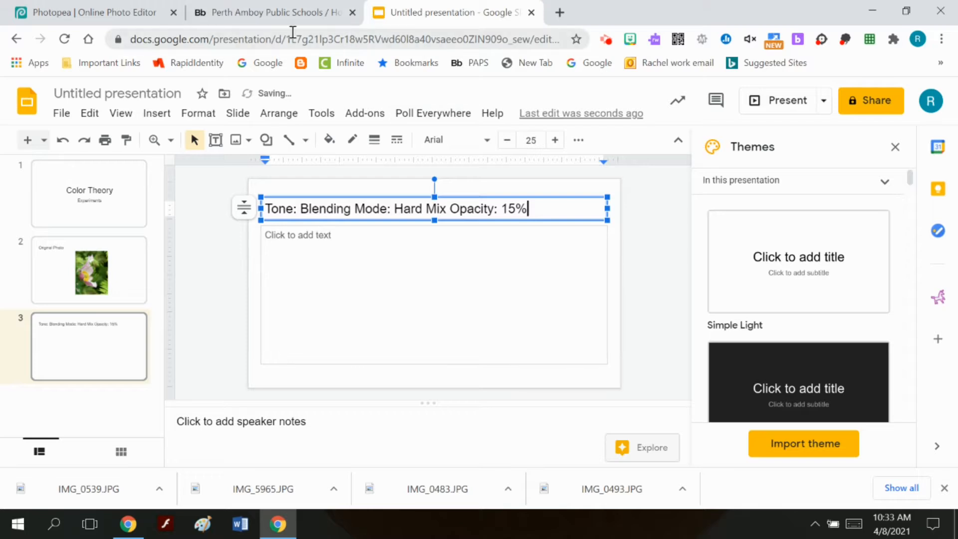
pyautogui.click(125, 11)
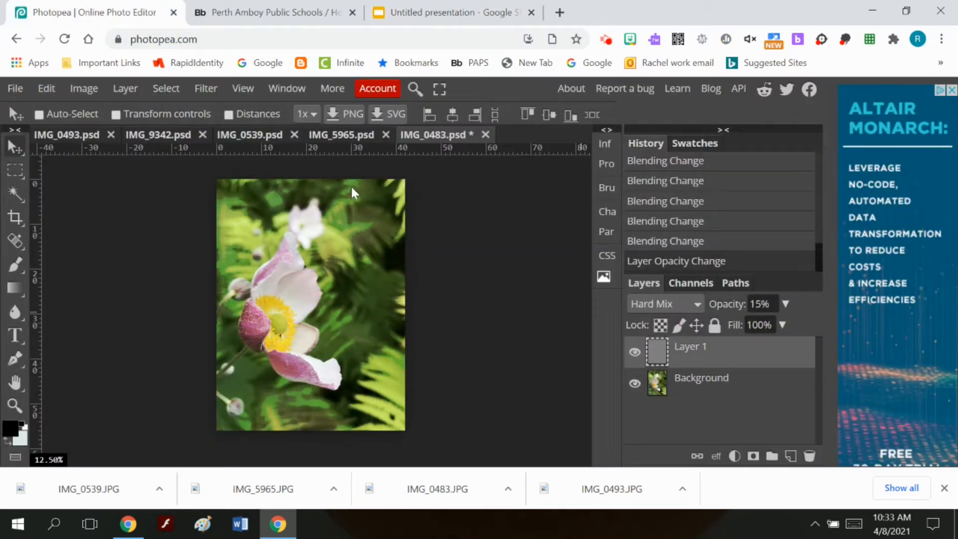
pyautogui.click(8, 91)
pyautogui.moveTo(111, 308)
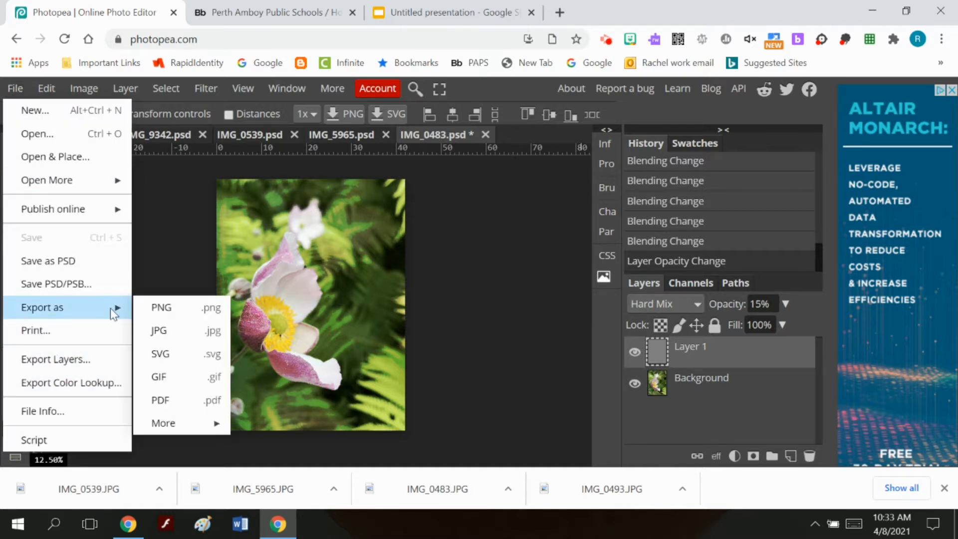
pyautogui.click(177, 245)
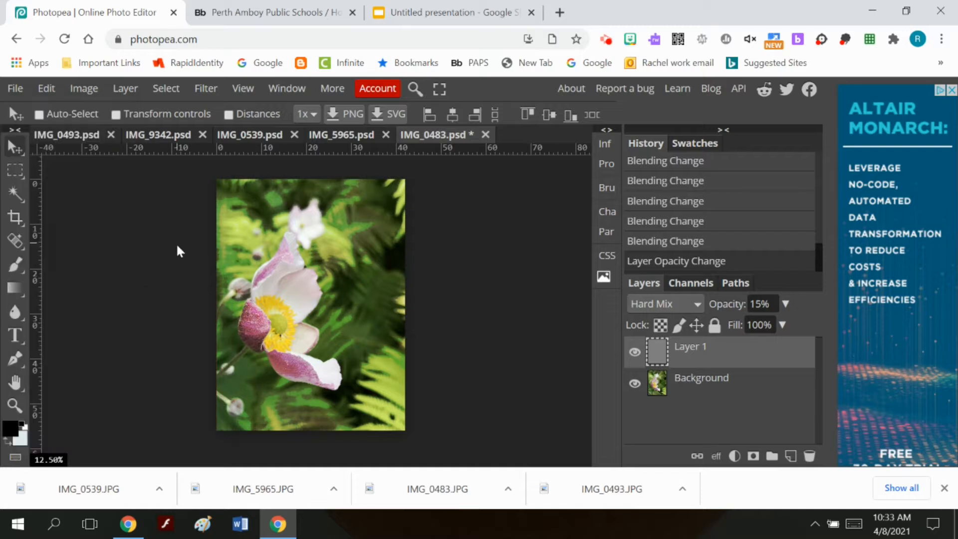
# Rename the IMG_0483 flower document to "Tone_Hard Mix_15%"
pyautogui.doubleClick(427, 134)
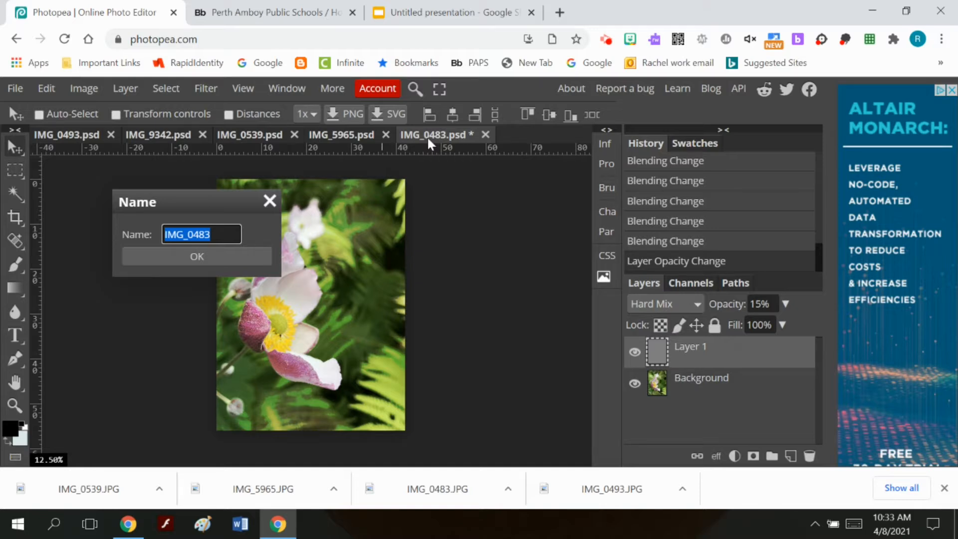
pyautogui.write('Tone ')
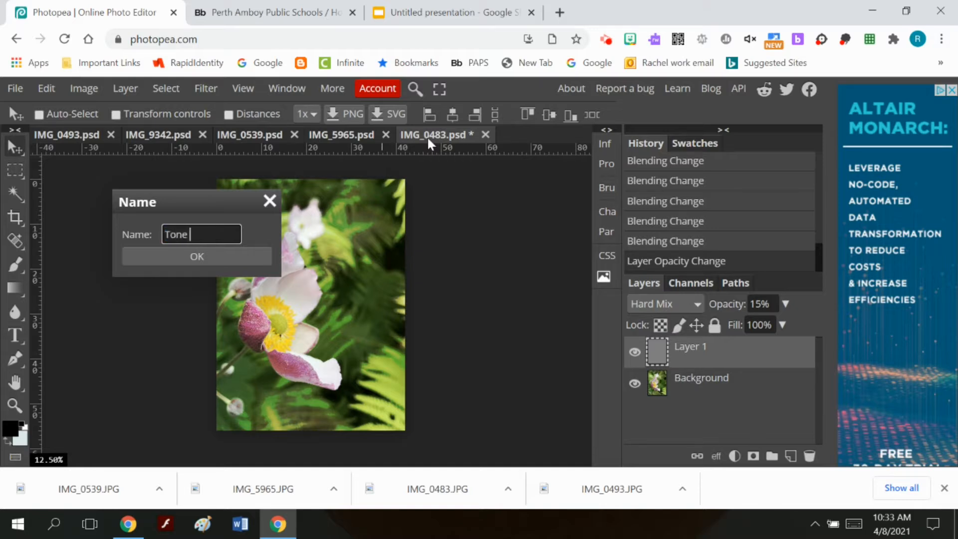
pyautogui.write('Harm')
pyautogui.press('BackSpace')
pyautogui.press('BackSpace')
pyautogui.press('BackSpace')
pyautogui.press('BackSpace')
pyautogui.press('BackSpace')
pyautogui.write('_Hard Mix_15%')
pyautogui.click(220, 259)
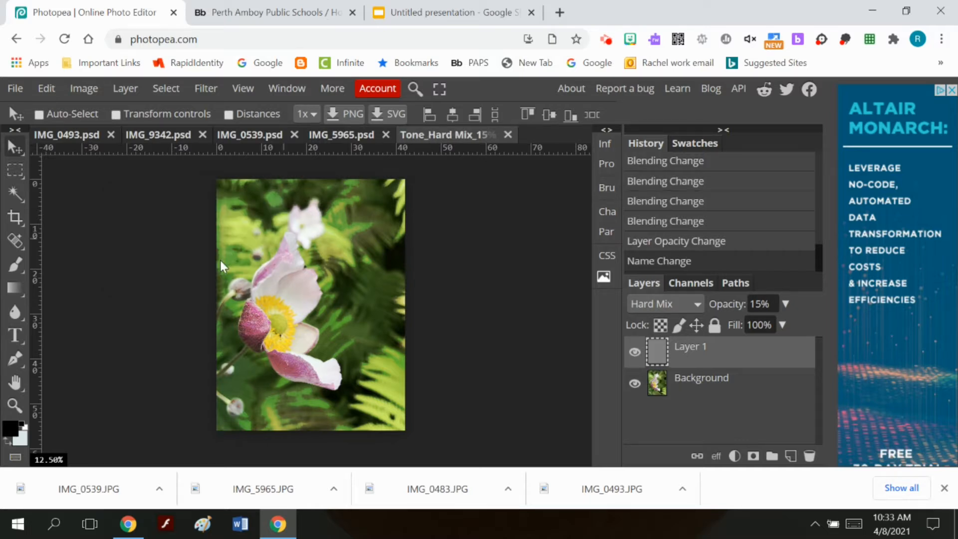
# Export the blended flower image as a JPG at 100% quality
pyautogui.click(19, 94)
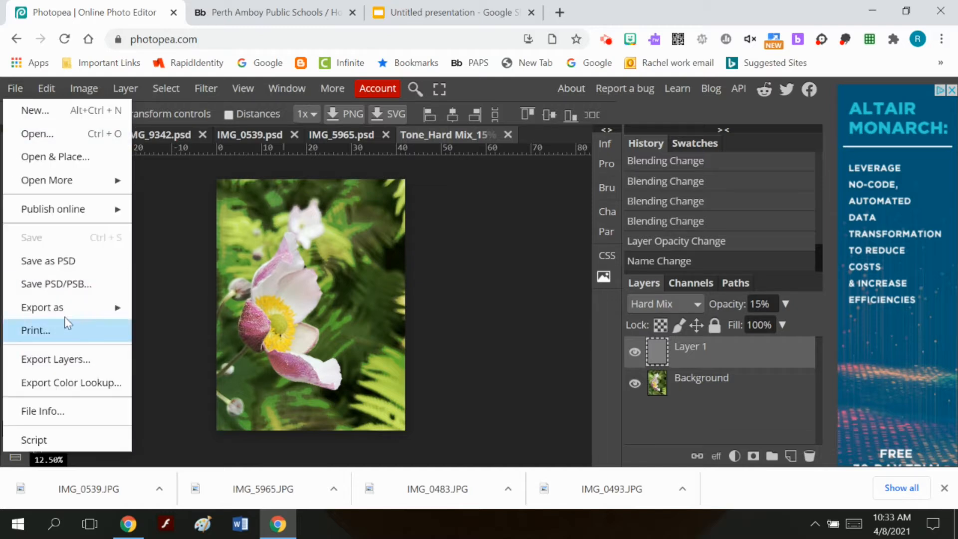
pyautogui.moveTo(70, 311)
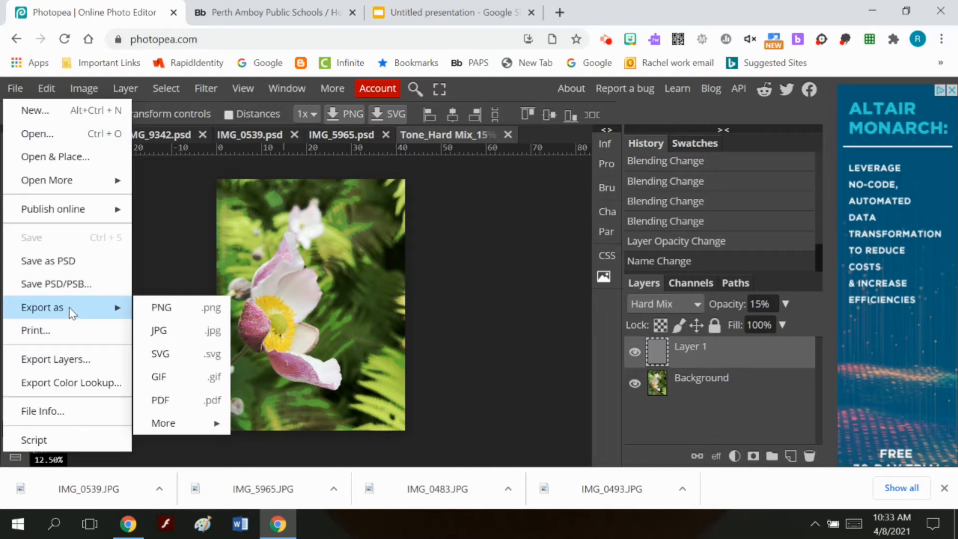
pyautogui.click(188, 328)
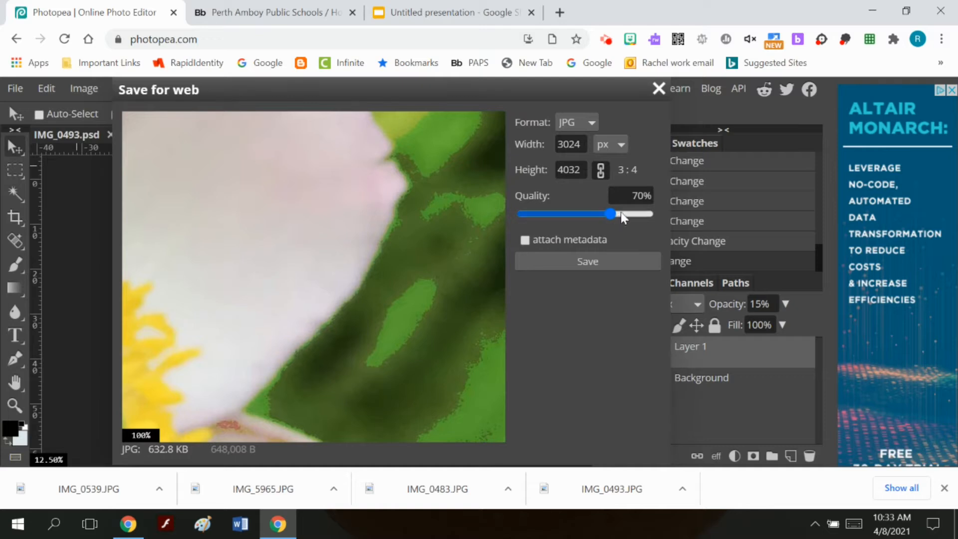
pyautogui.moveTo(609, 214); pyautogui.dragTo(616, 214)
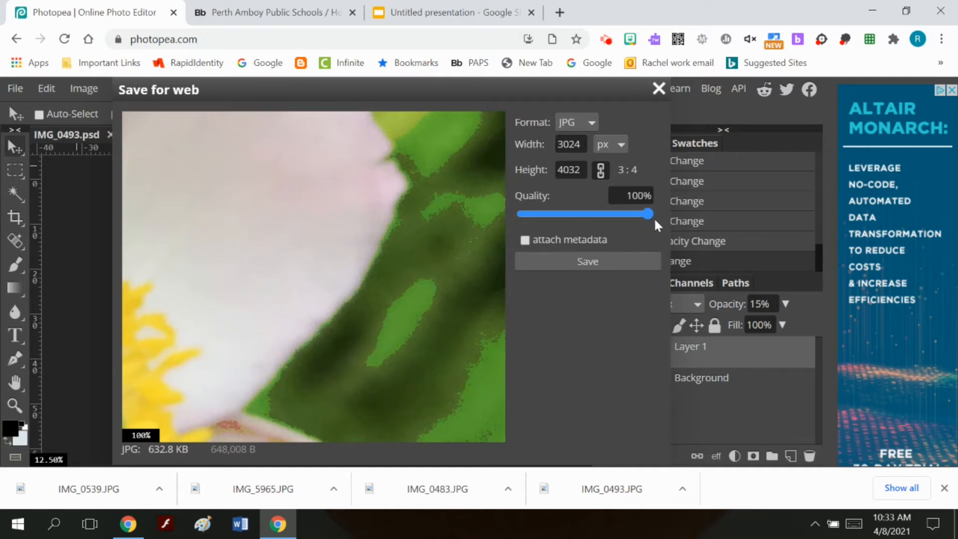
pyautogui.click(601, 260)
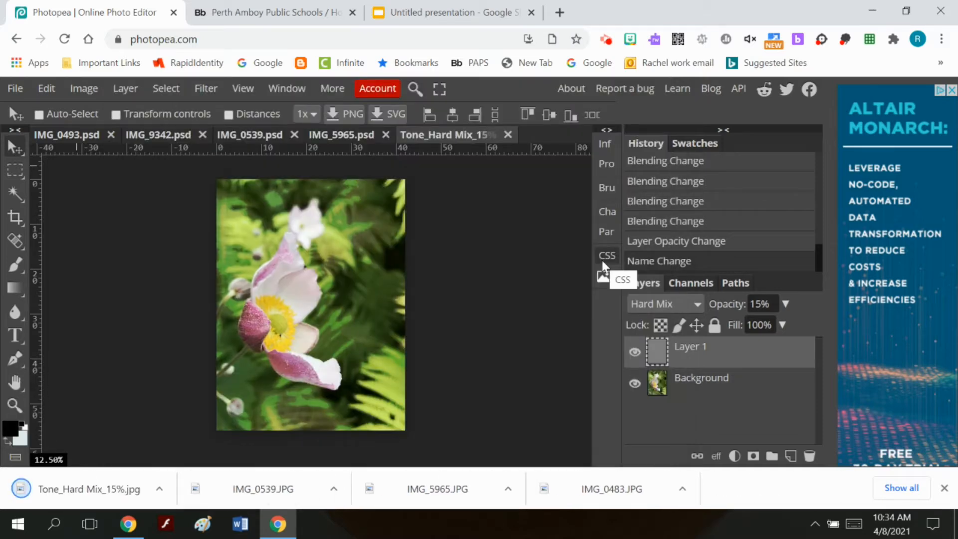
# Switch to Google Slides and insert Tone_Hard Mix_15% on the third slide, filtering the Downloads folder to files modified today
pyautogui.click(453, 16)
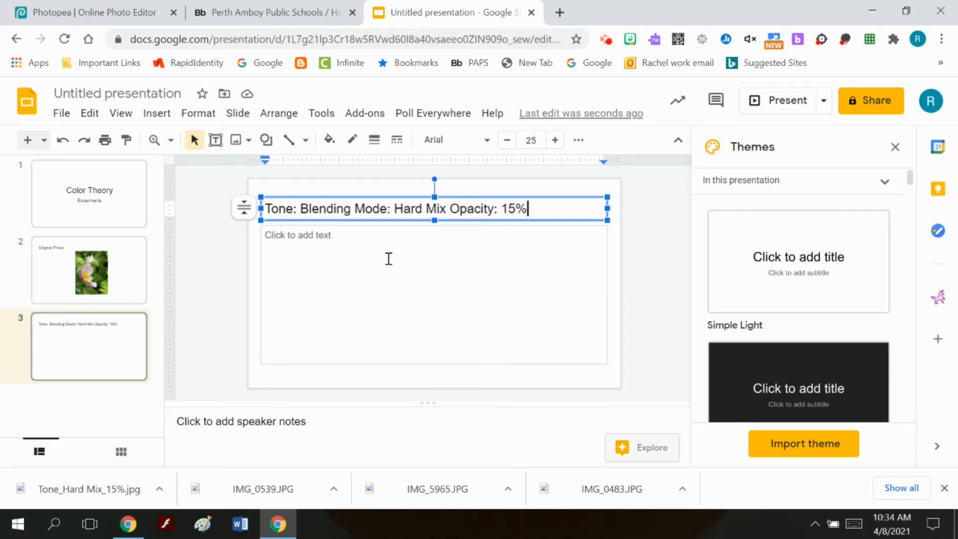
pyautogui.click(369, 249)
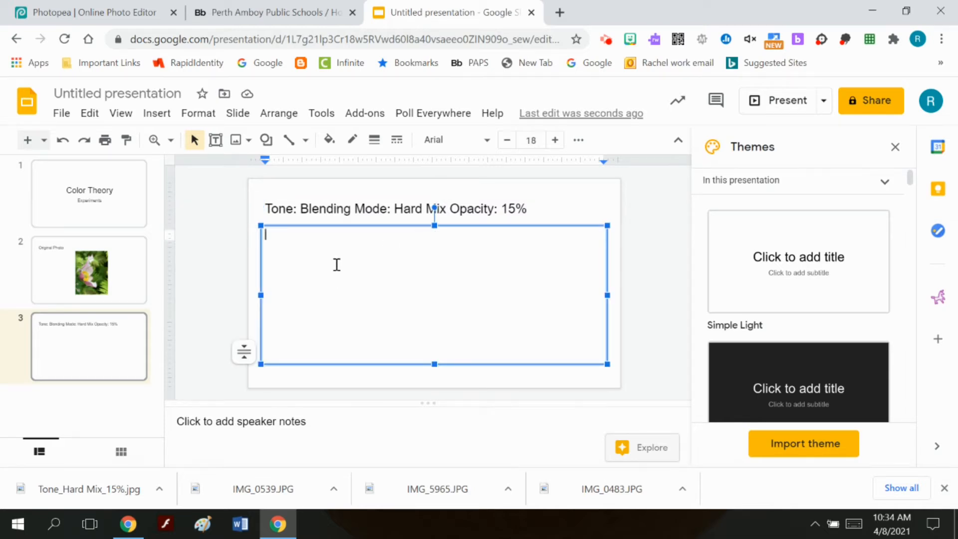
pyautogui.click(240, 142)
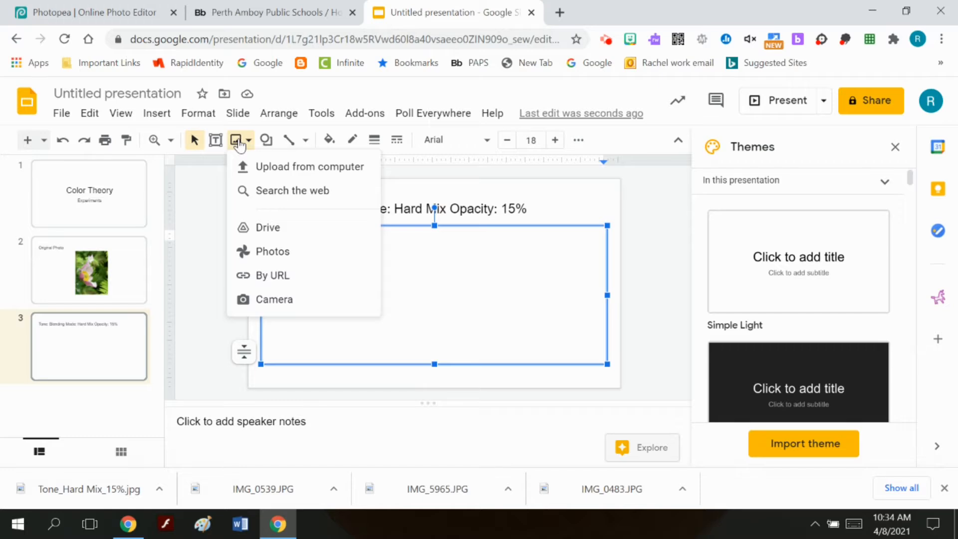
pyautogui.click(274, 166)
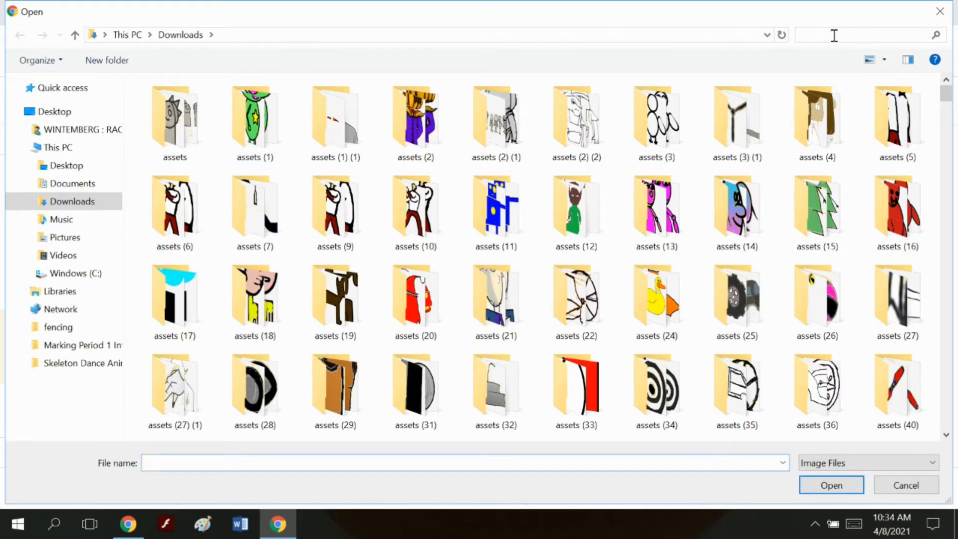
pyautogui.click(833, 34)
pyautogui.click(838, 46)
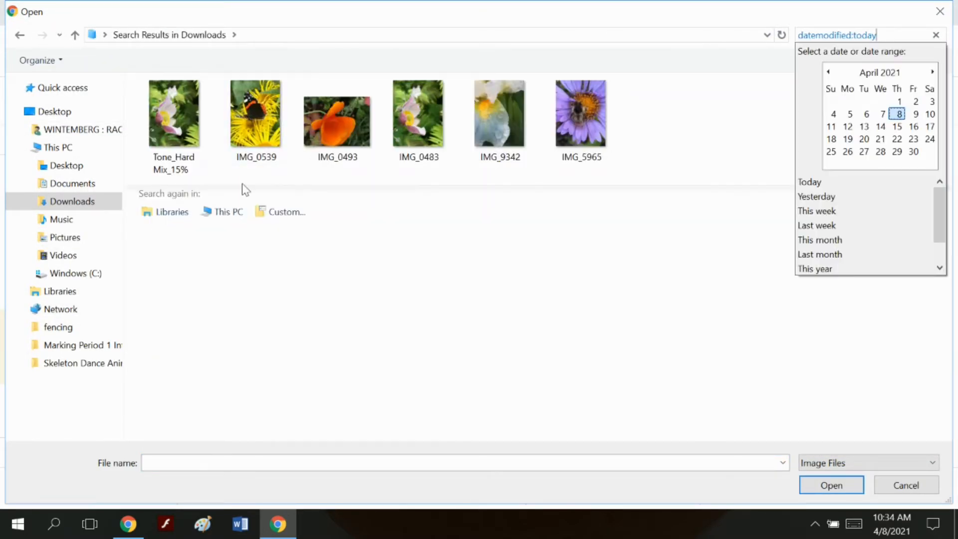
pyautogui.doubleClick(184, 132)
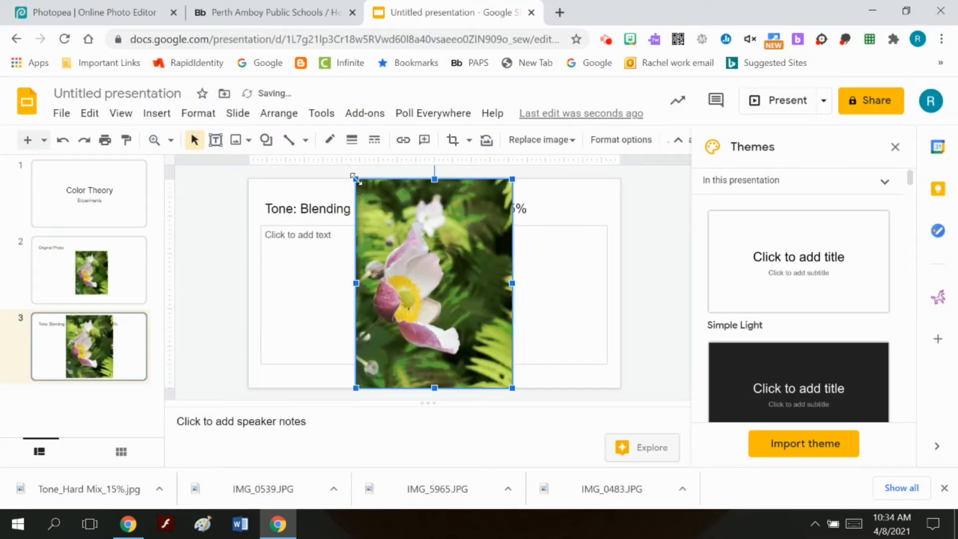
# Shrink the flower picture proportionally so it fits within the body area below the third slide's title, and deselect it
pyautogui.moveTo(355, 178); pyautogui.dragTo(387, 241)
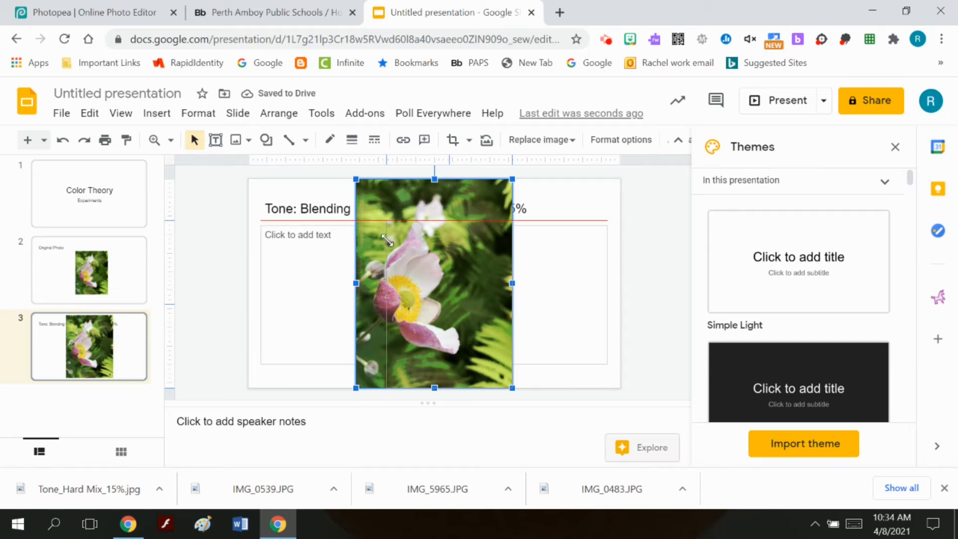
pyautogui.moveTo(512, 387); pyautogui.dragTo(495, 363)
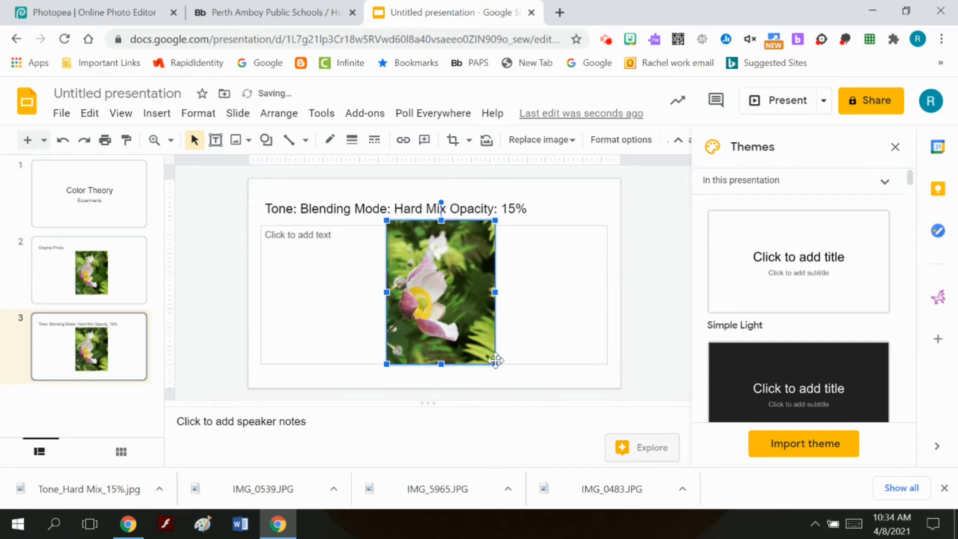
pyautogui.click(539, 306)
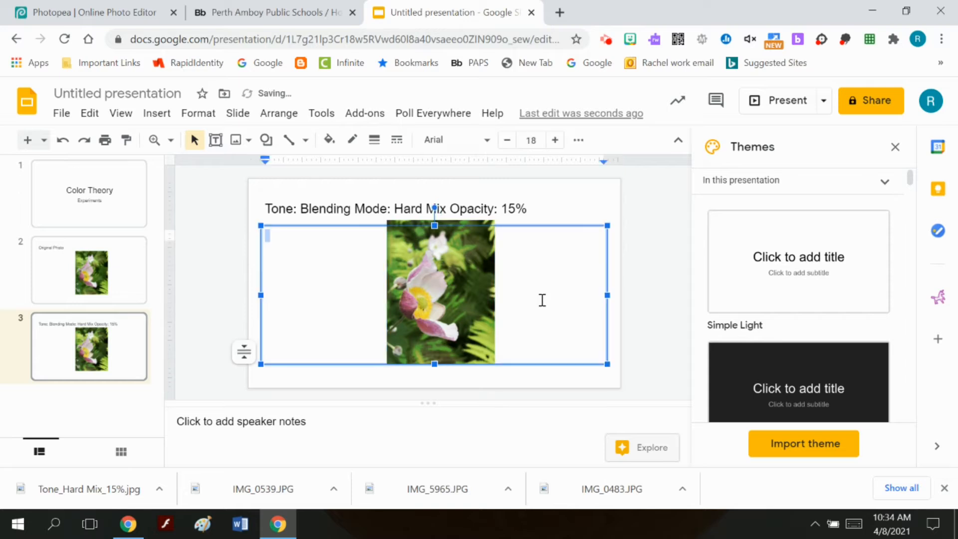
pyautogui.click(400, 235)
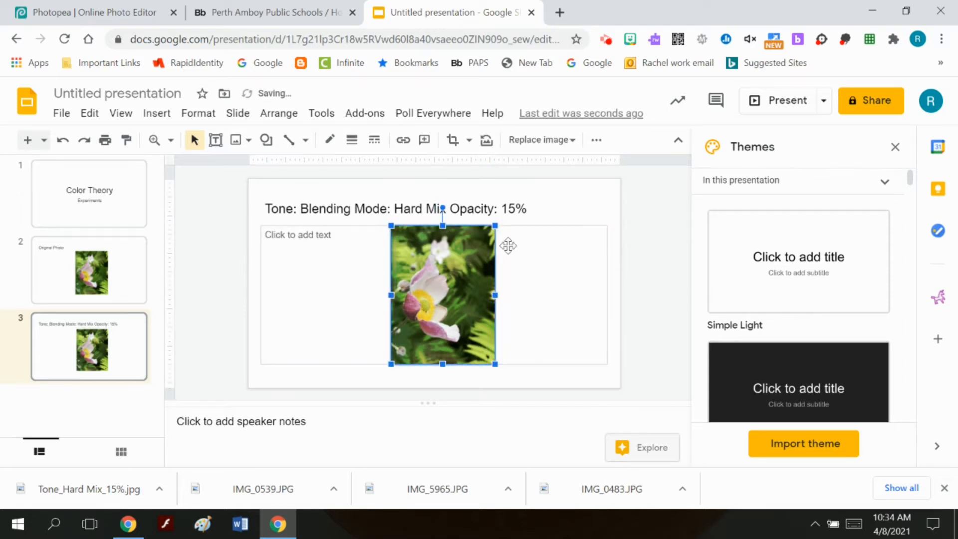
pyautogui.click(524, 250)
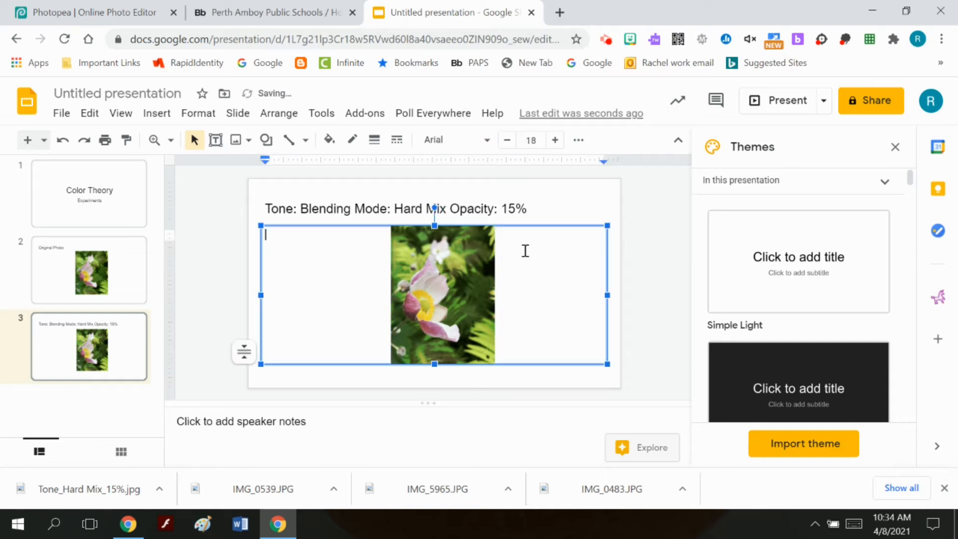
# Compare the flower photos on the second and third slides, and add a new slide after the third
pyautogui.click(136, 264)
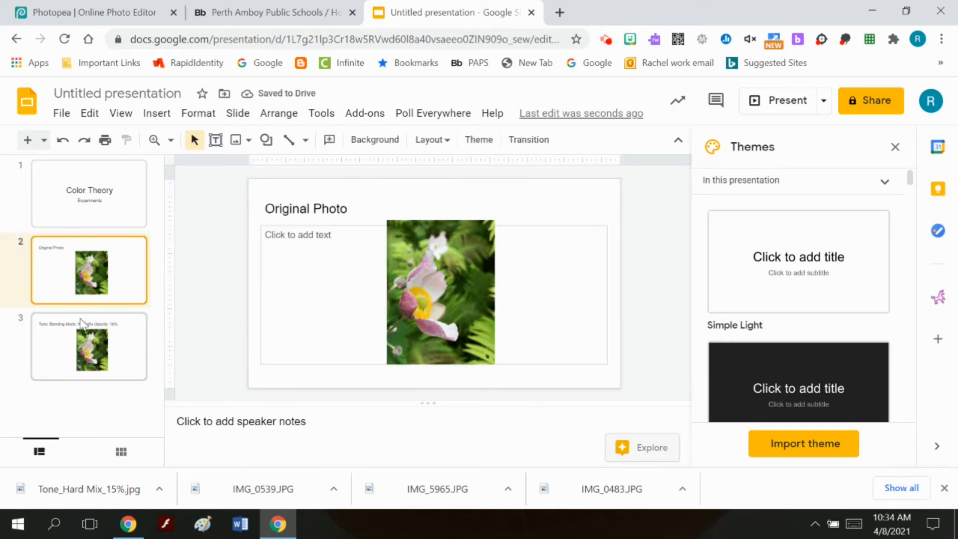
pyautogui.click(89, 351)
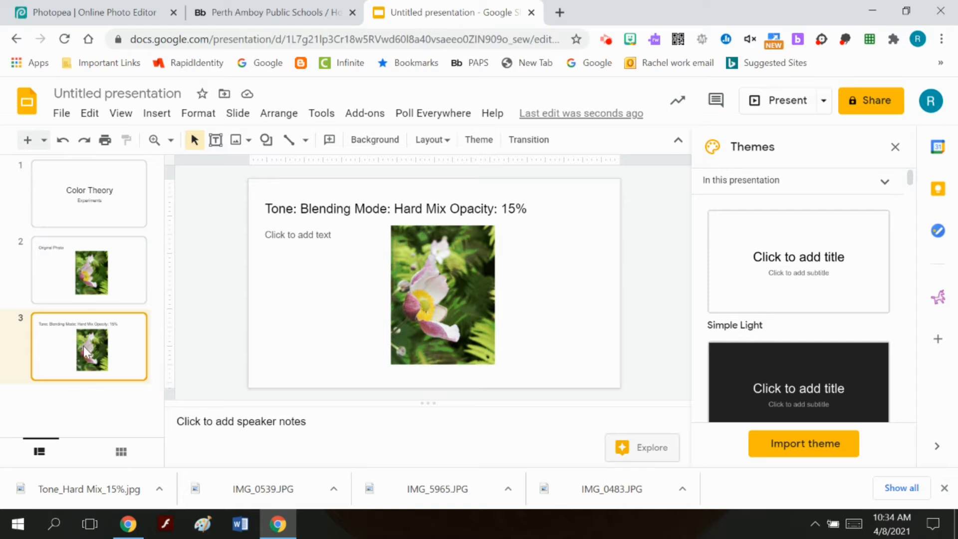
pyautogui.click(103, 279)
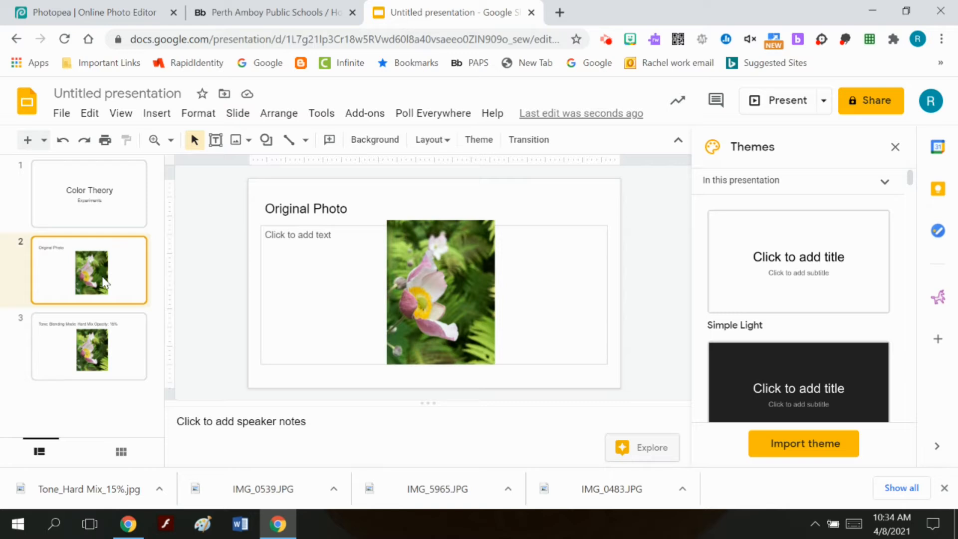
pyautogui.click(110, 346)
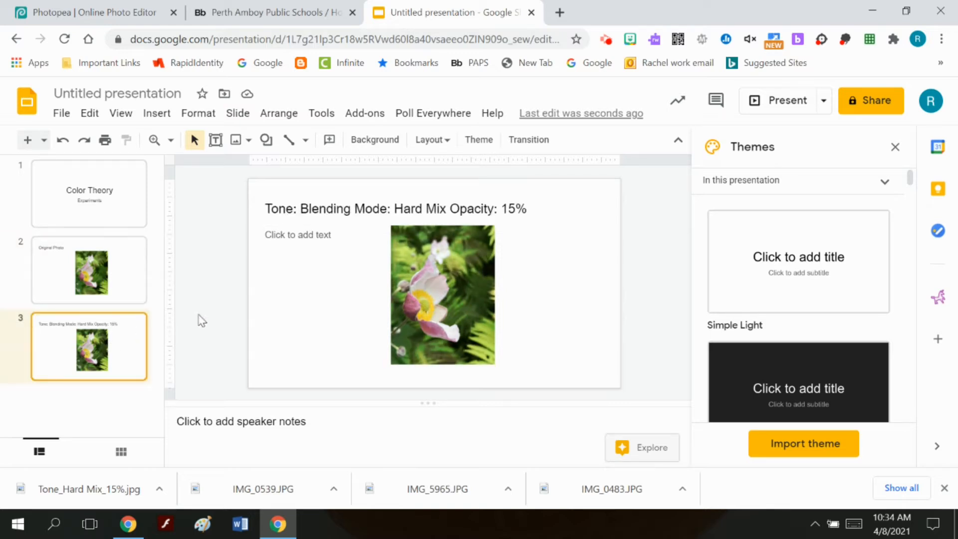
pyautogui.click(136, 390)
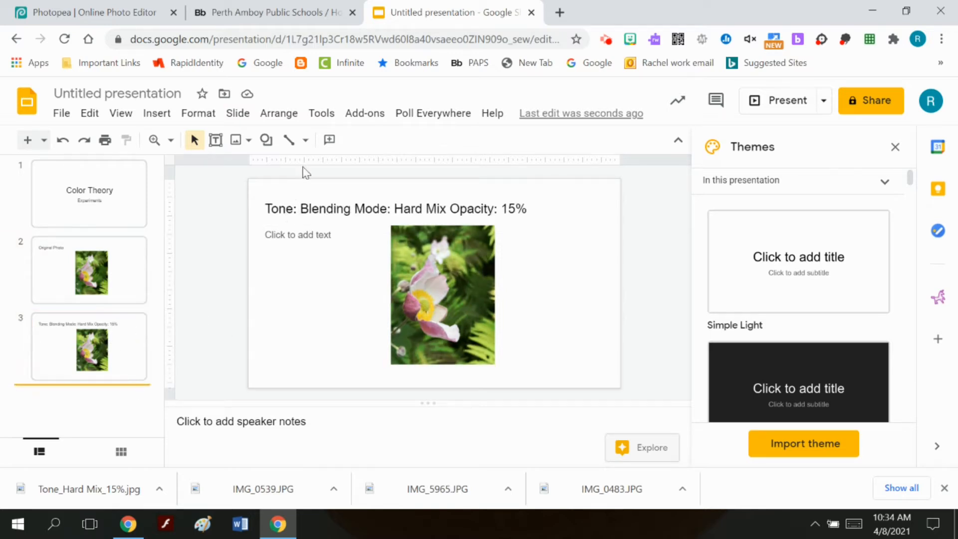
pyautogui.click(238, 114)
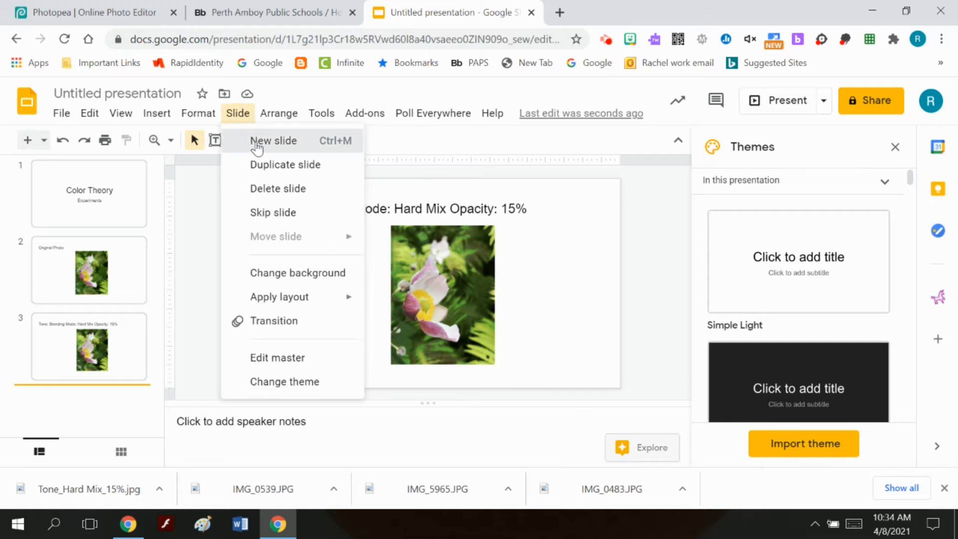
pyautogui.click(255, 144)
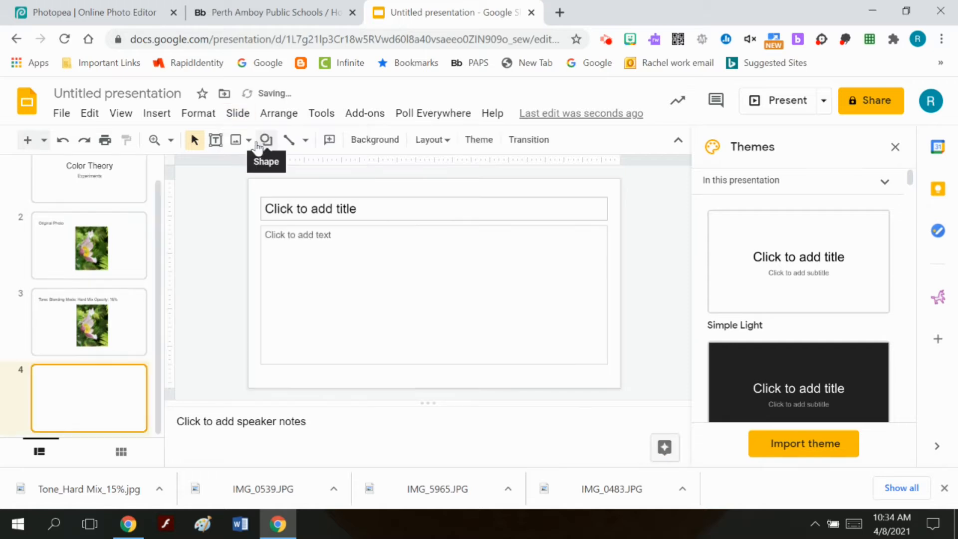
# Switch to Photopea and delete the gray Layer 1 from the Tone_Hard Mix_15% document
pyautogui.click(140, 14)
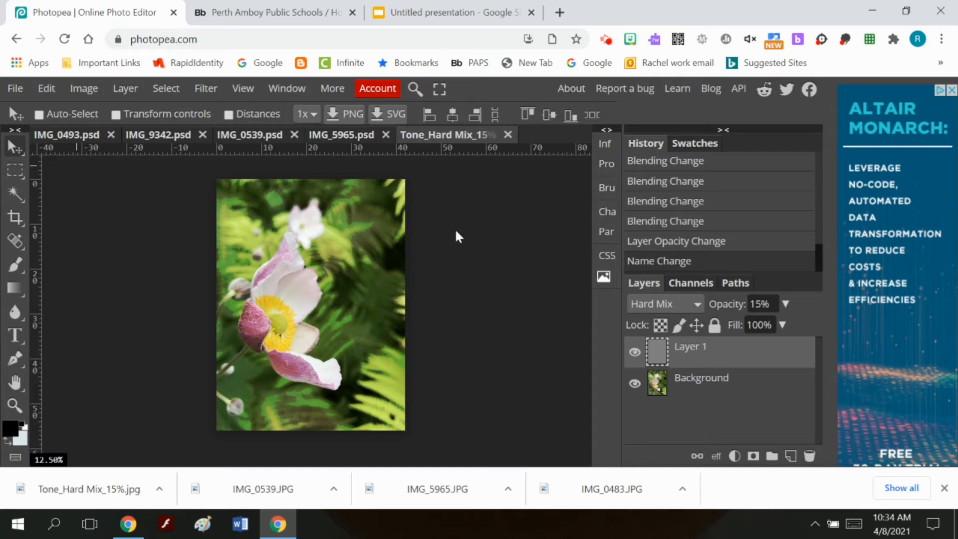
pyautogui.rightClick(706, 355)
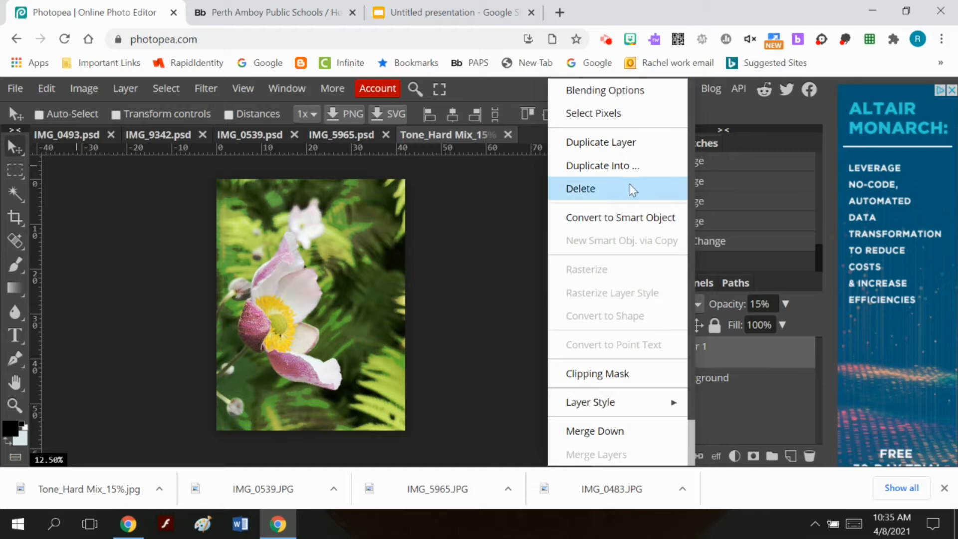
pyautogui.click(627, 196)
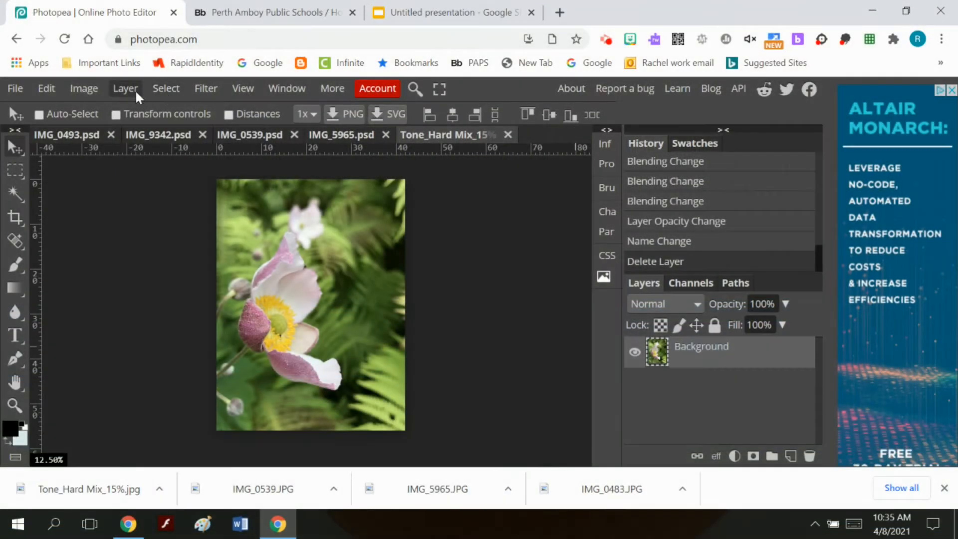
# Add a new layer above the Background and fill it with black using the Normal blend mode at 100% opacity
pyautogui.click(135, 89)
pyautogui.moveTo(151, 112)
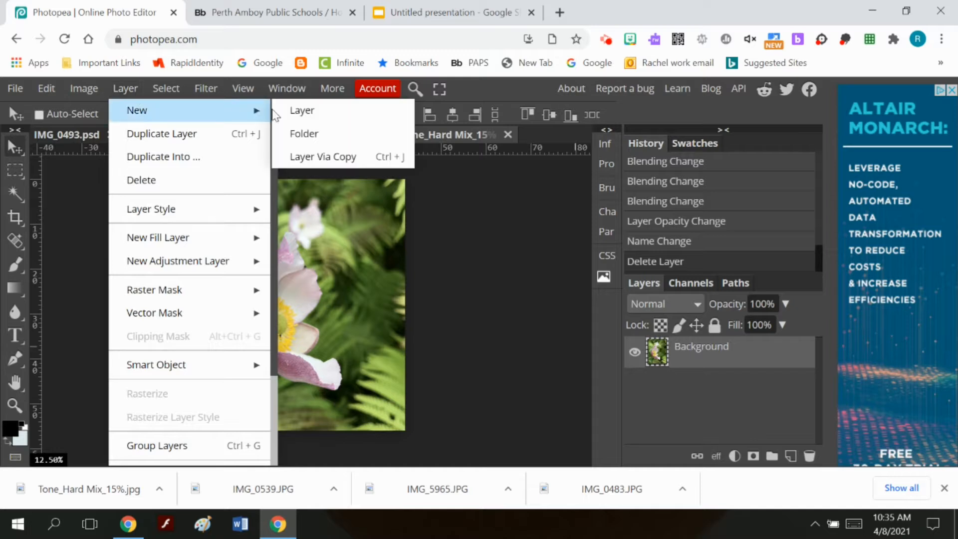
pyautogui.click(294, 111)
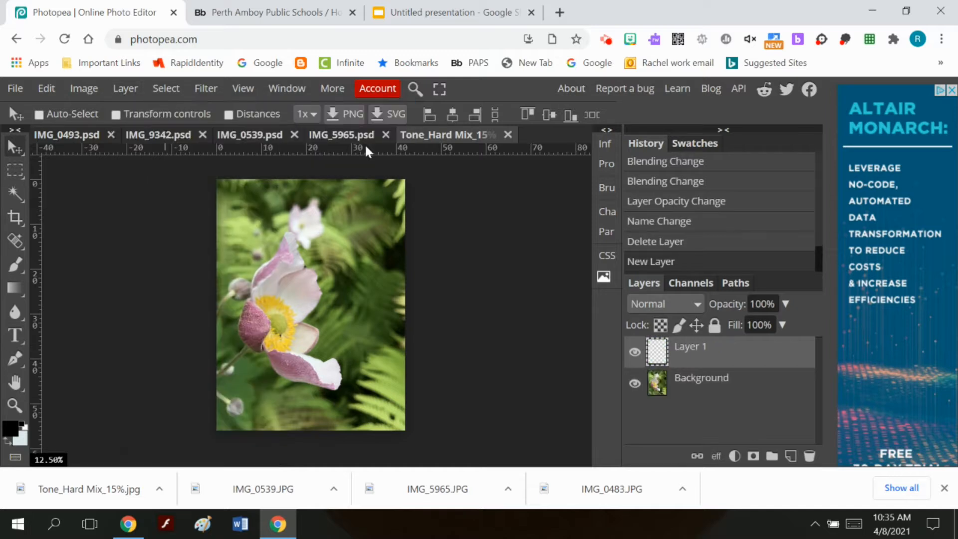
pyautogui.click(58, 88)
pyautogui.click(74, 336)
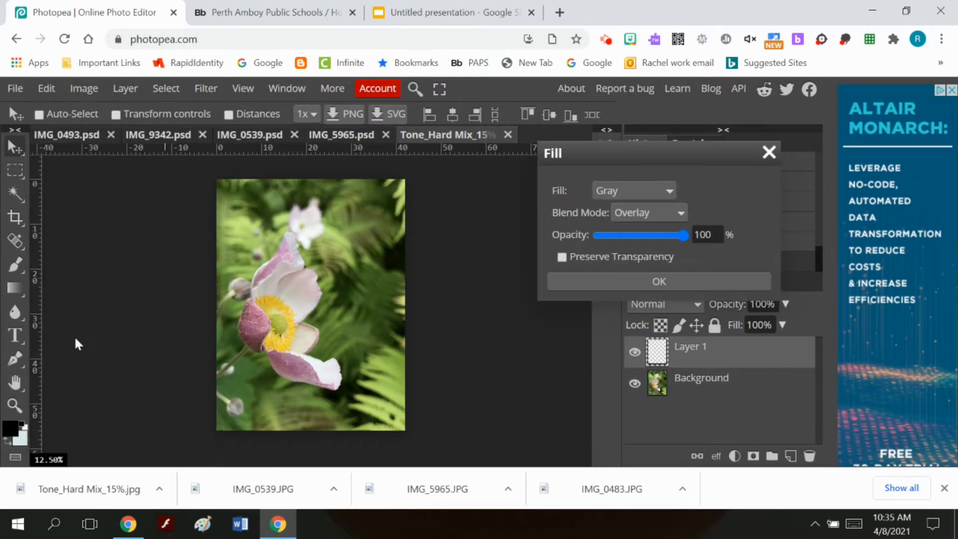
pyautogui.click(658, 188)
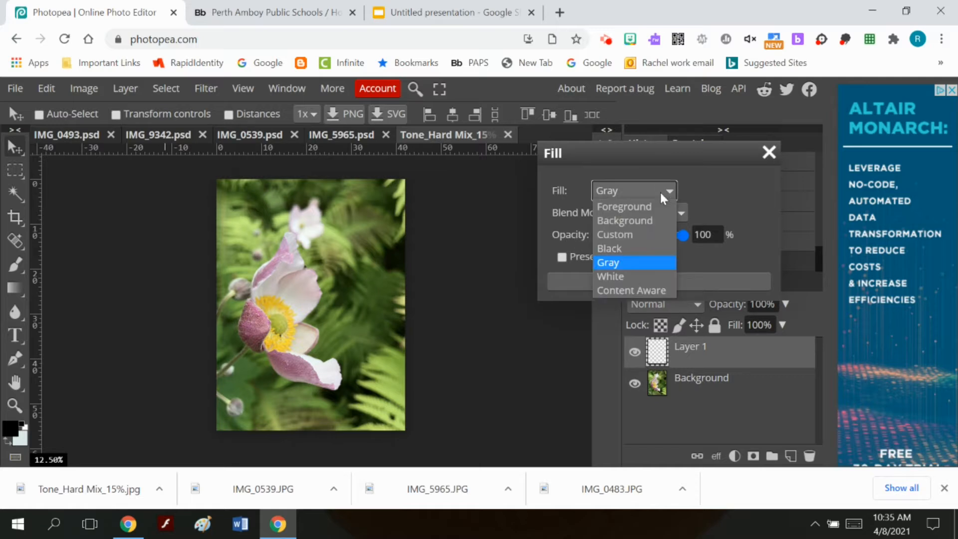
pyautogui.click(636, 248)
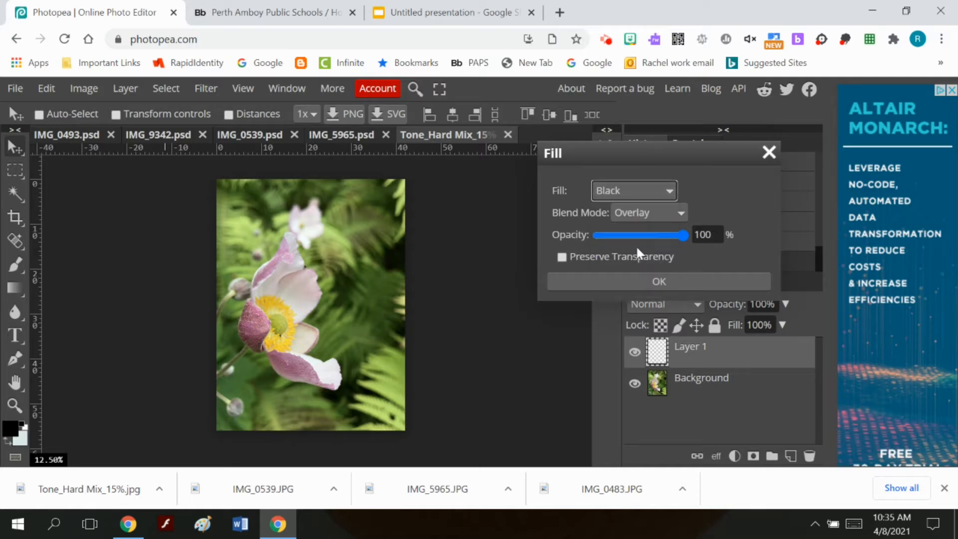
pyautogui.click(674, 210)
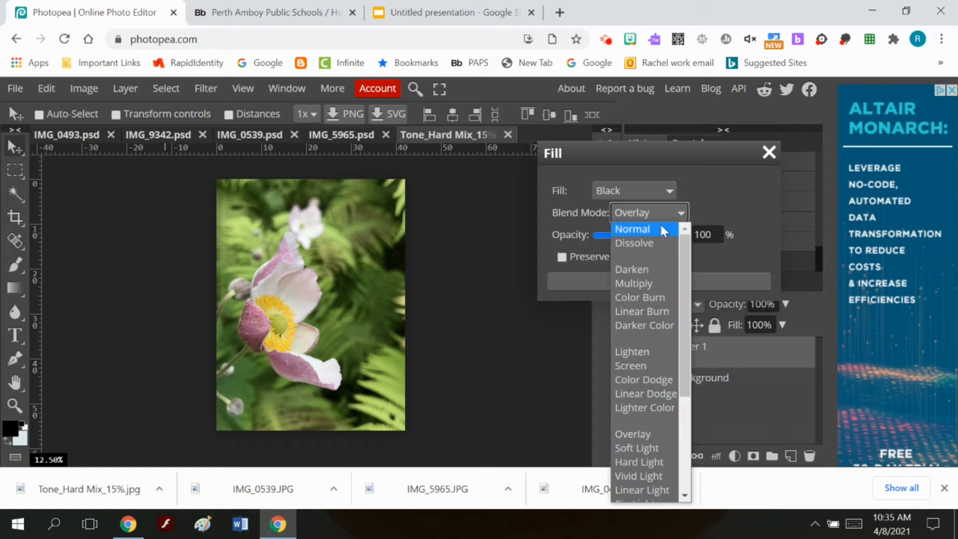
pyautogui.click(657, 227)
pyautogui.click(642, 278)
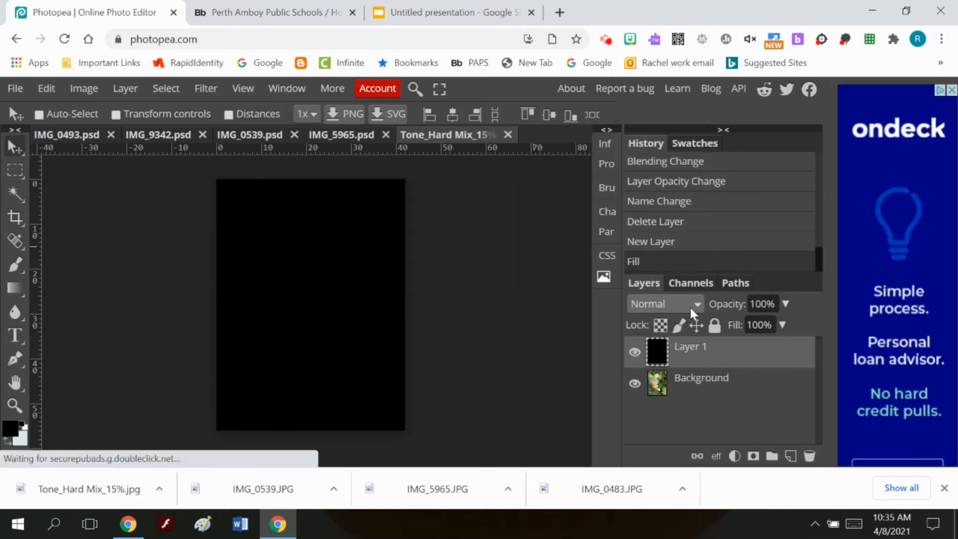
# Try Hard Mix and Pin Light on the black layer, settle on Overlay blending, and set the layer's opacity to 85%
pyautogui.click(691, 304)
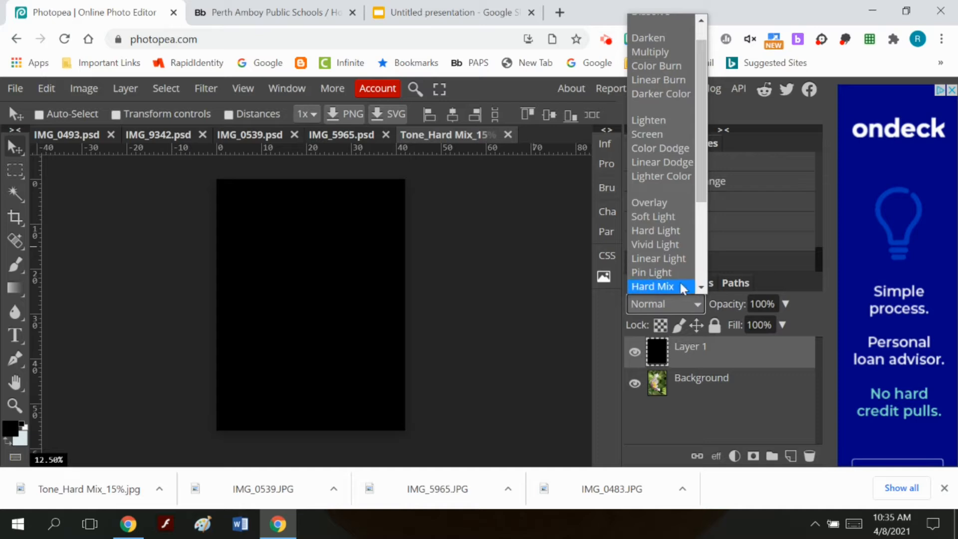
pyautogui.click(680, 284)
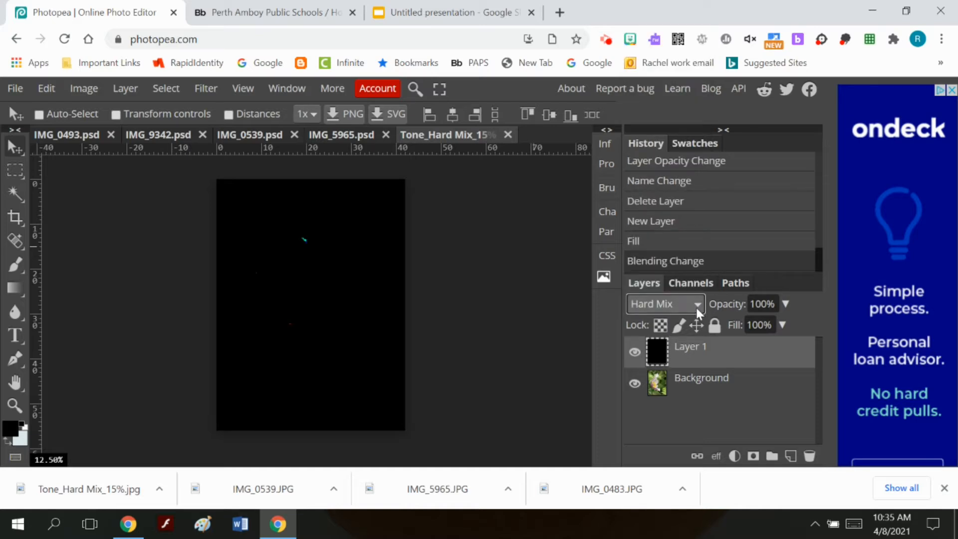
pyautogui.click(695, 306)
pyautogui.click(682, 275)
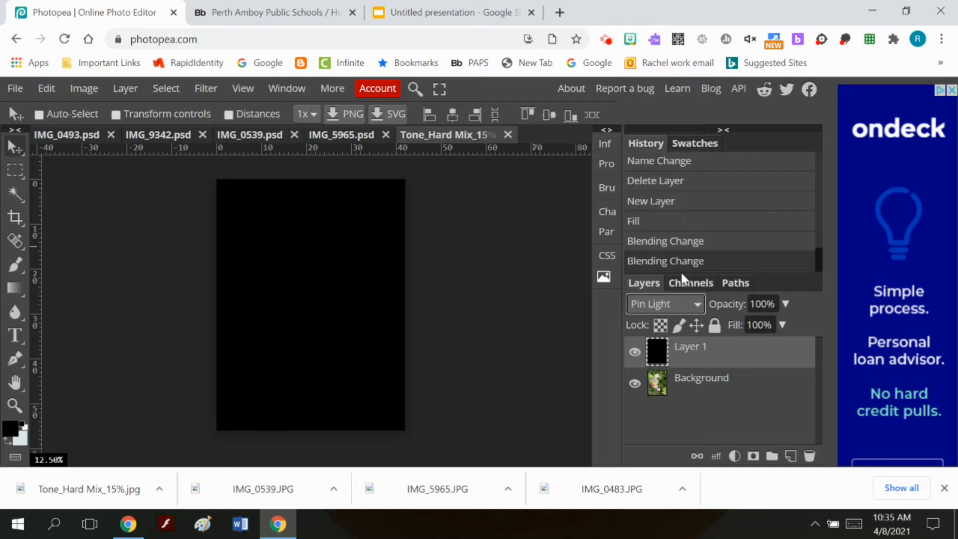
pyautogui.click(687, 305)
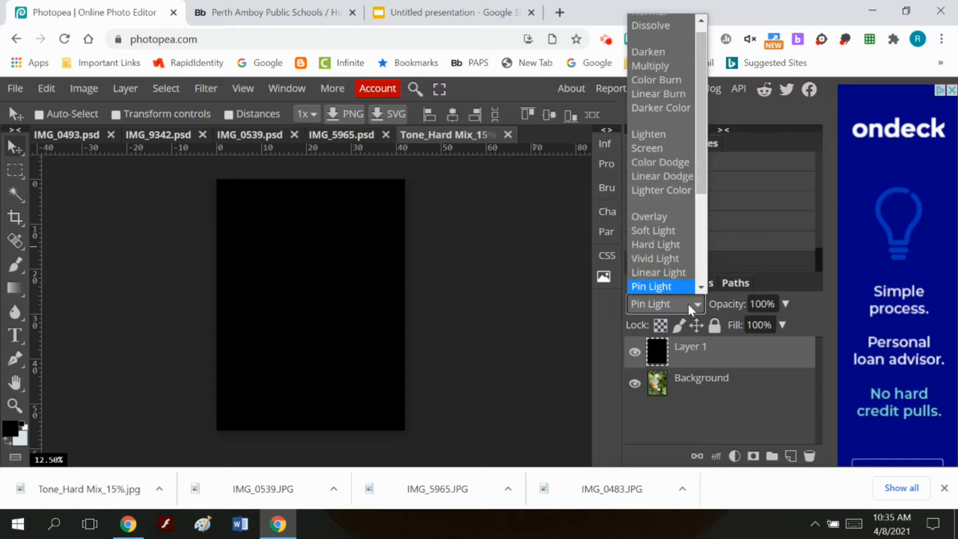
pyautogui.click(673, 216)
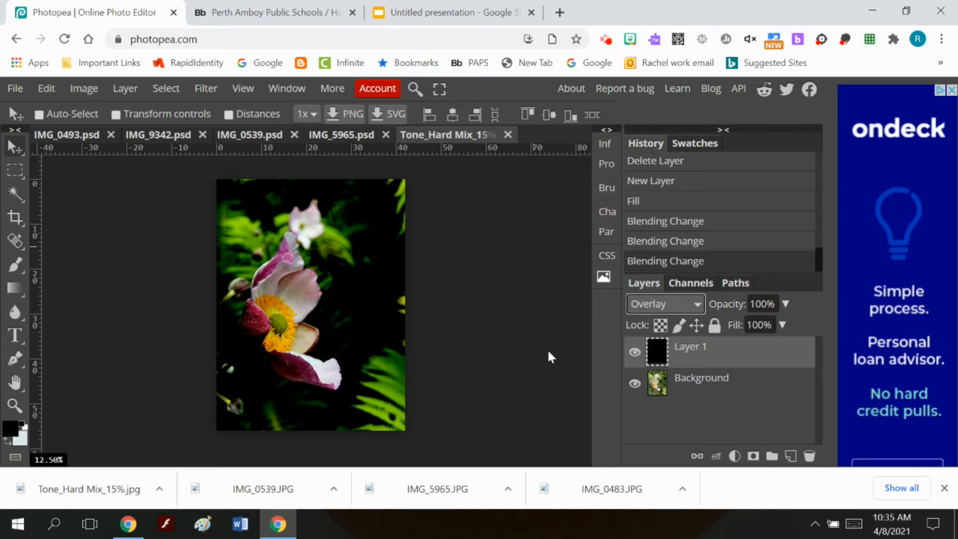
pyautogui.moveTo(785, 303); pyautogui.dragTo(768, 327)
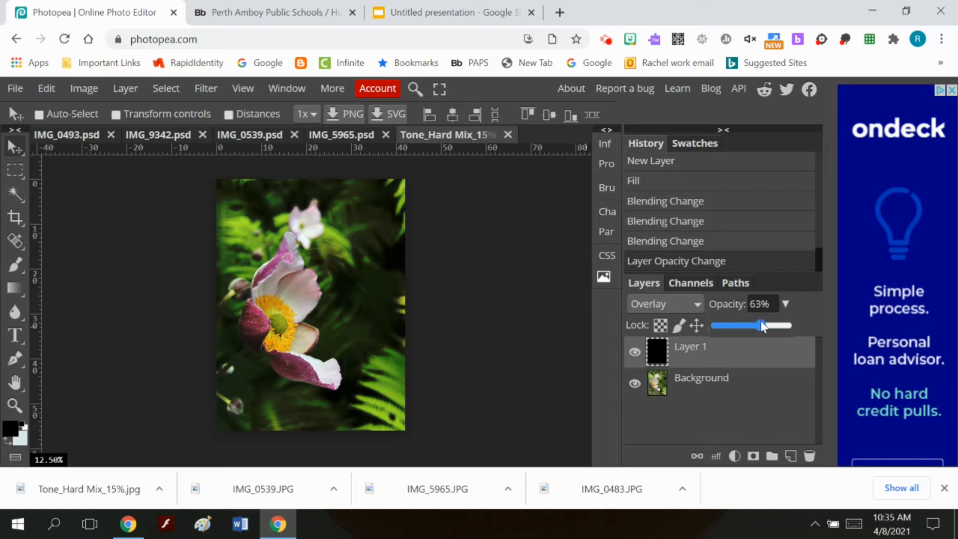
pyautogui.moveTo(761, 326); pyautogui.dragTo(772, 327)
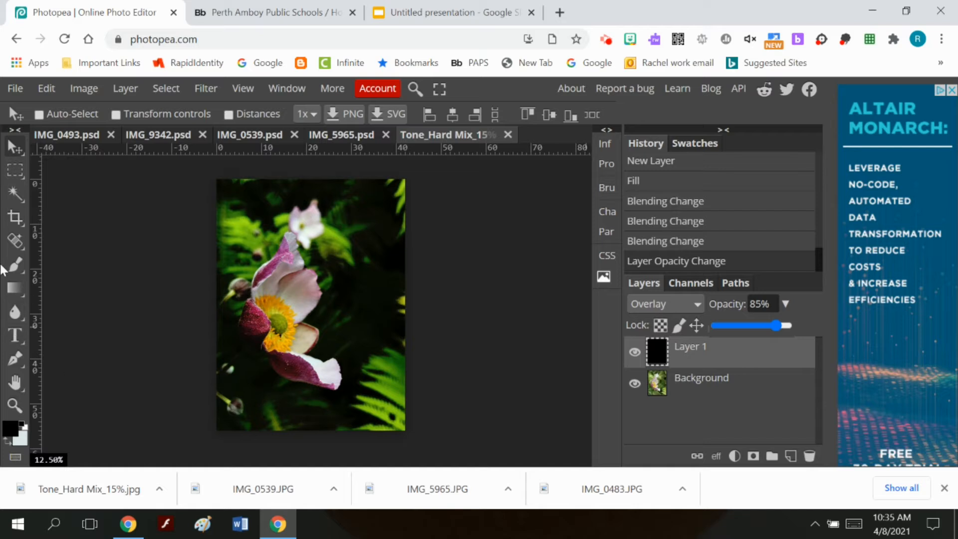
# Set up the Eraser tool with a 543 px brush, 0% hardness and 39% opacity
pyautogui.click(20, 263)
pyautogui.rightClick(22, 262)
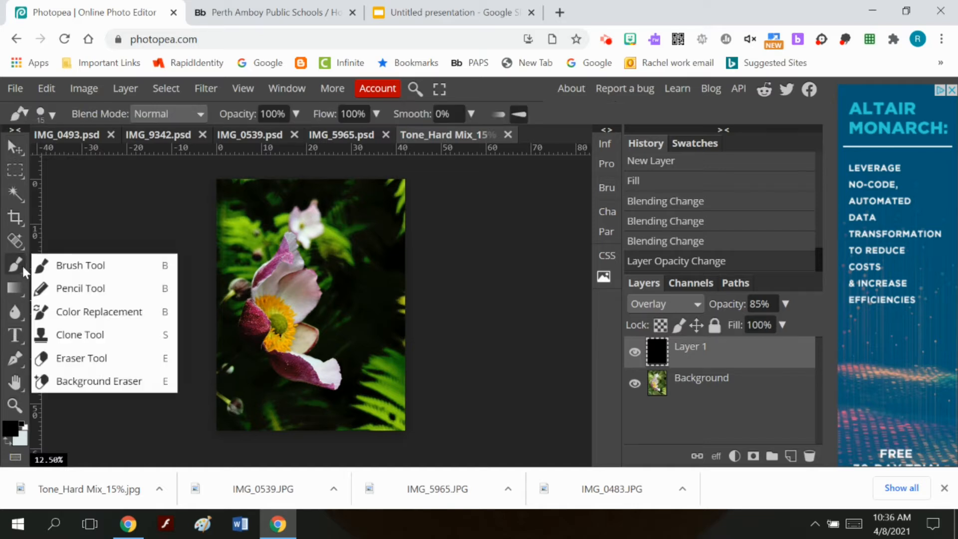
pyautogui.click(76, 362)
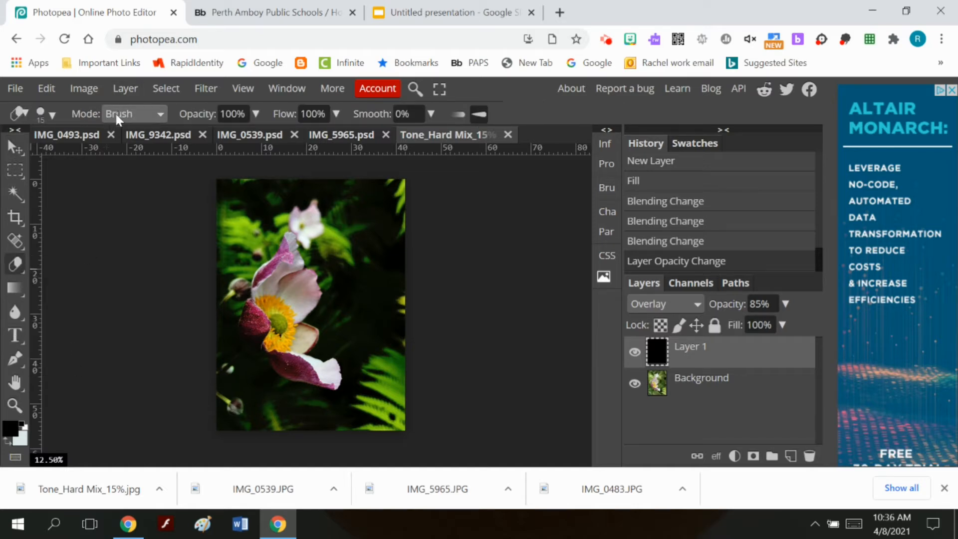
pyautogui.click(52, 115)
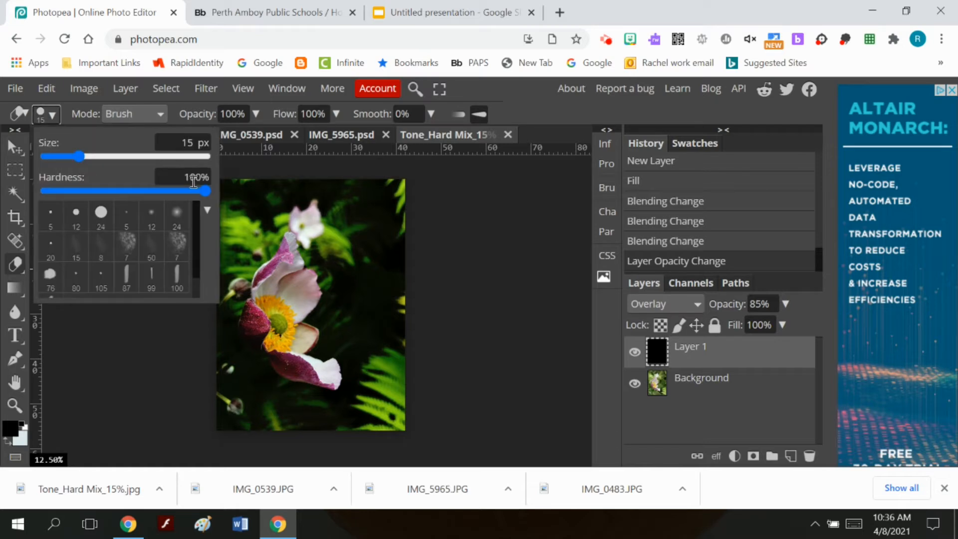
pyautogui.moveTo(198, 193); pyautogui.dragTo(39, 195)
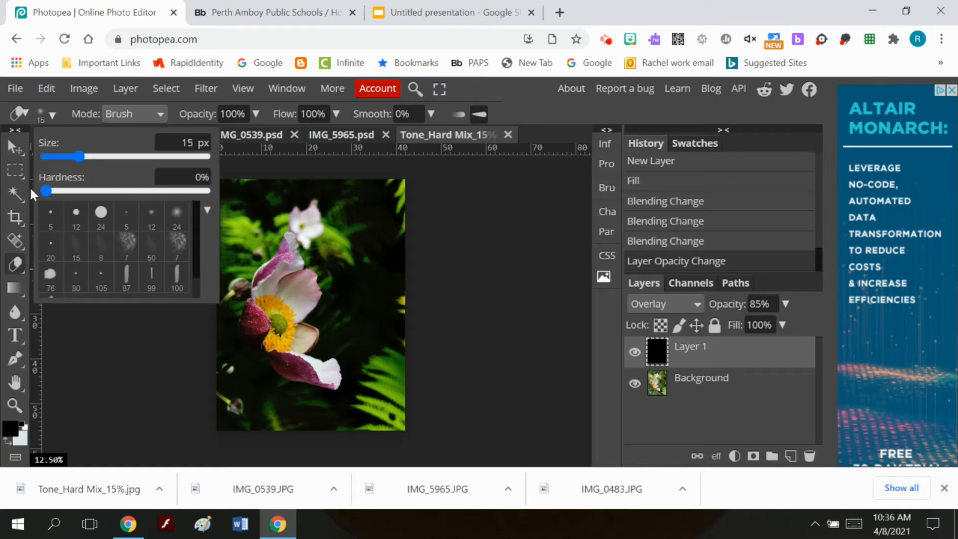
pyautogui.moveTo(79, 154); pyautogui.dragTo(100, 154)
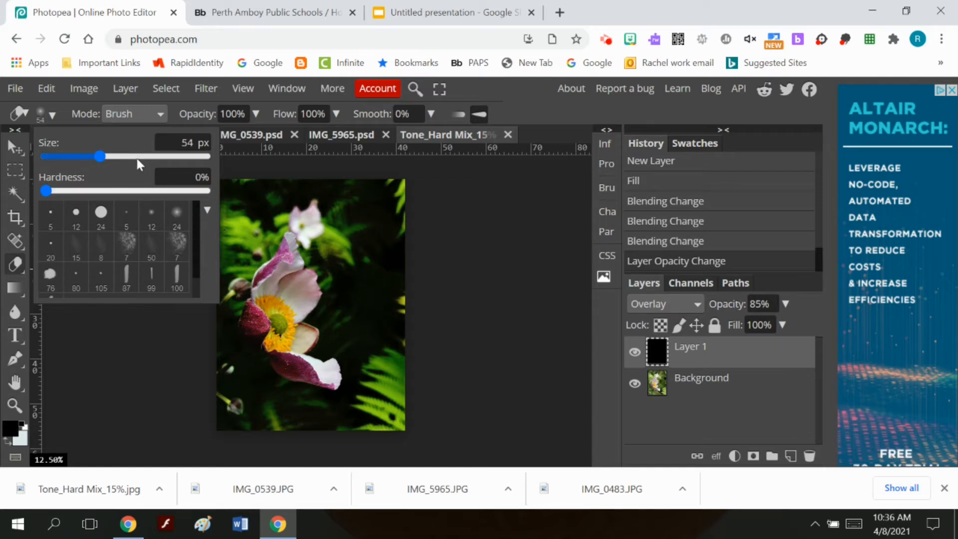
pyautogui.moveTo(137, 156); pyautogui.dragTo(142, 156)
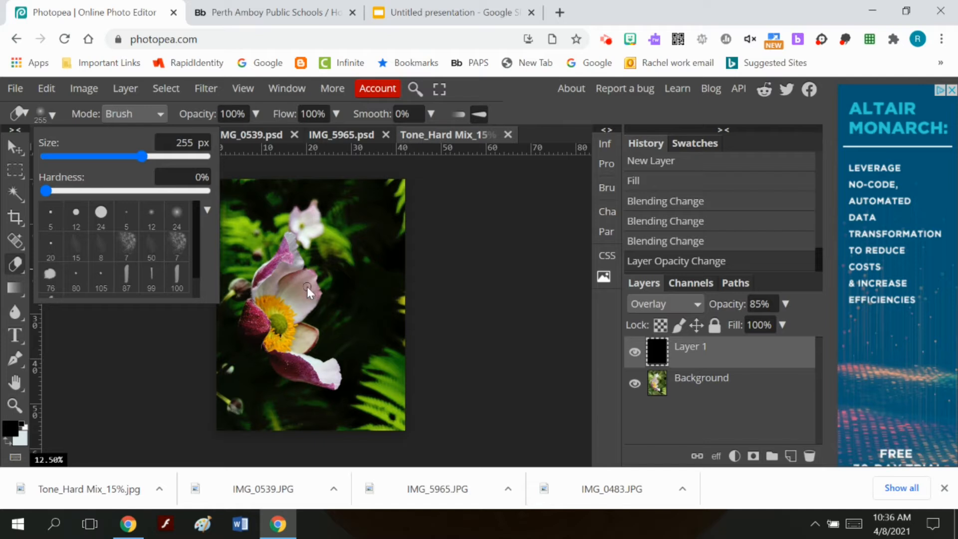
pyautogui.click(173, 157)
pyautogui.click(255, 113)
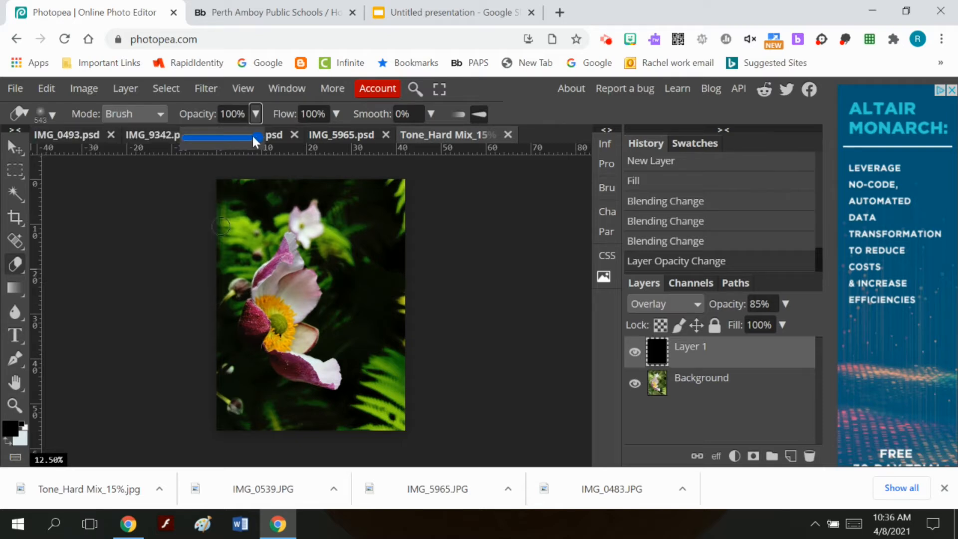
pyautogui.moveTo(251, 133); pyautogui.dragTo(205, 133)
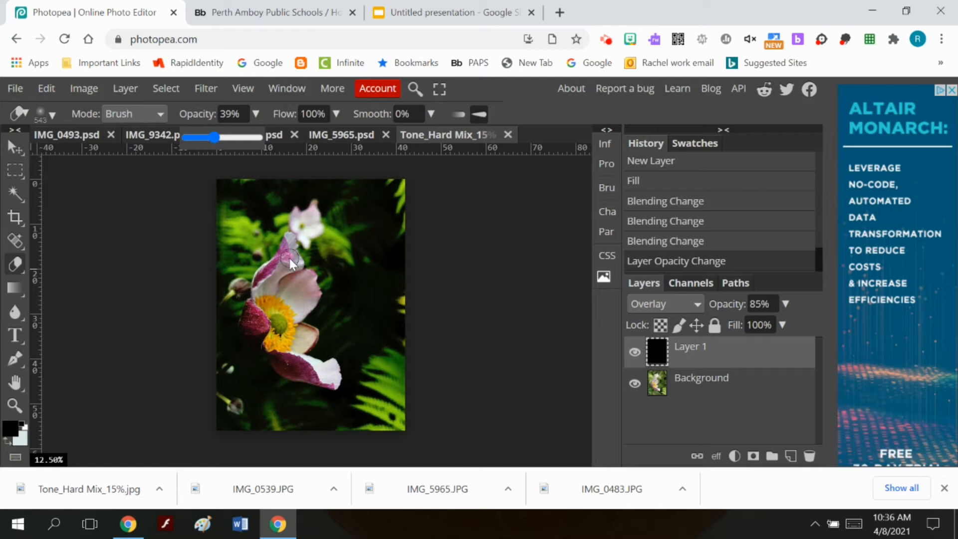
# Erase parts of the black layer over the main flower's petals and yellow center to lighten them
pyautogui.moveTo(289, 259)
pyautogui.mouseDown()
pyautogui.moveTo(268, 281)
pyautogui.moveTo(269, 301)
pyautogui.moveTo(283, 329)
pyautogui.moveTo(296, 308)
pyautogui.mouseUp()
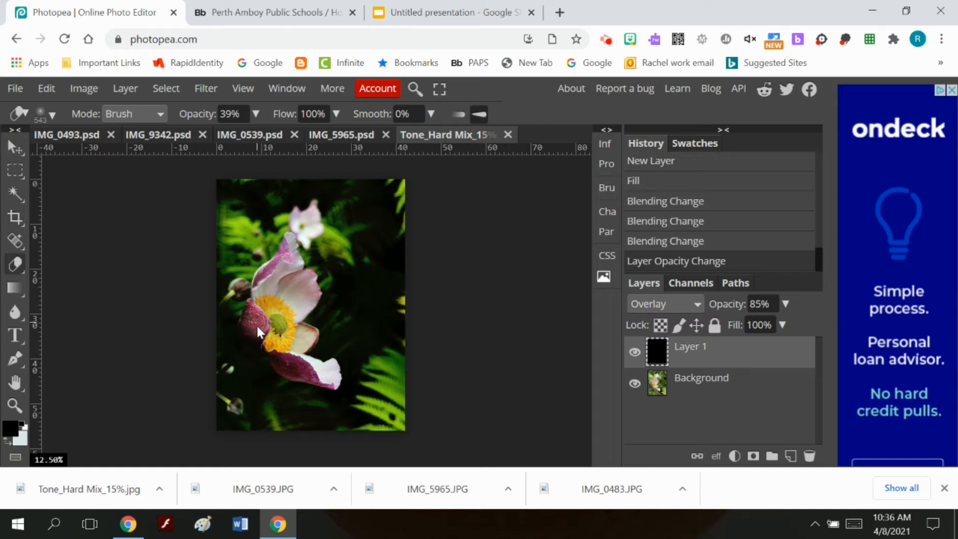
pyautogui.moveTo(289, 351)
pyautogui.mouseDown()
pyautogui.moveTo(327, 380)
pyautogui.moveTo(307, 374)
pyautogui.mouseUp()
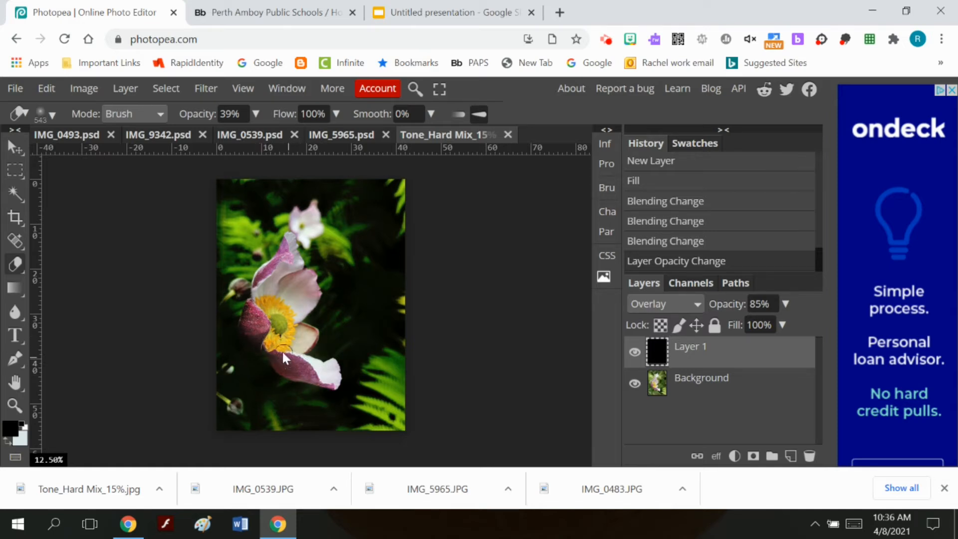
pyautogui.moveTo(285, 276)
pyautogui.mouseDown()
pyautogui.moveTo(285, 253)
pyautogui.moveTo(277, 271)
pyautogui.moveTo(293, 301)
pyautogui.mouseUp()
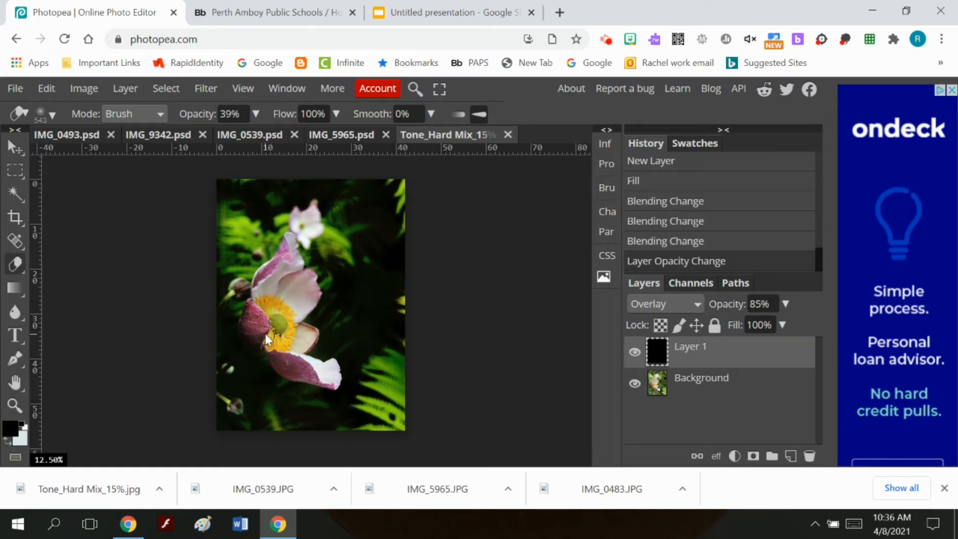
# Finish softening the black layer with an eraser stroke from the flower's lower petals up through its right side
pyautogui.moveTo(303, 375)
pyautogui.mouseDown()
pyautogui.moveTo(323, 379)
pyautogui.moveTo(298, 344)
pyautogui.moveTo(286, 268)
pyautogui.moveTo(265, 305)
pyautogui.moveTo(278, 336)
pyautogui.moveTo(275, 320)
pyautogui.moveTo(280, 329)
pyautogui.moveTo(299, 295)
pyautogui.mouseUp()
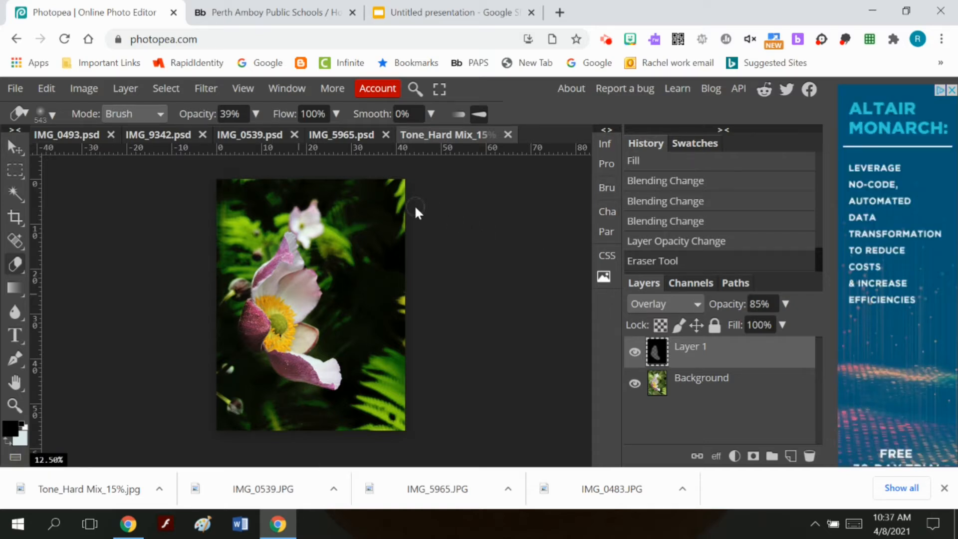
# Switch to Google Slides and title slide 4 "Shade Blending Mode: Overlay Opacity:85% Partial soft eraser over flower"
pyautogui.click(418, 19)
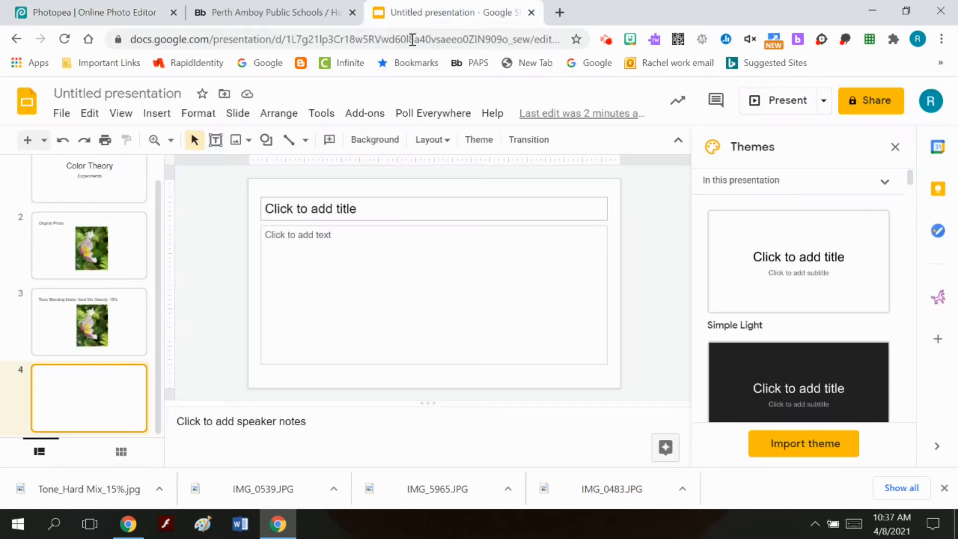
pyautogui.click(333, 208)
pyautogui.write('Shade')
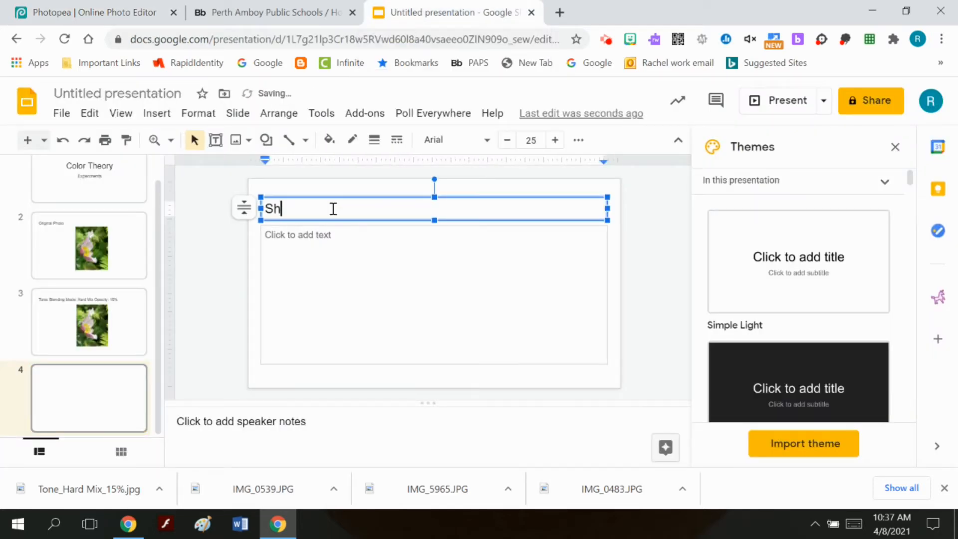
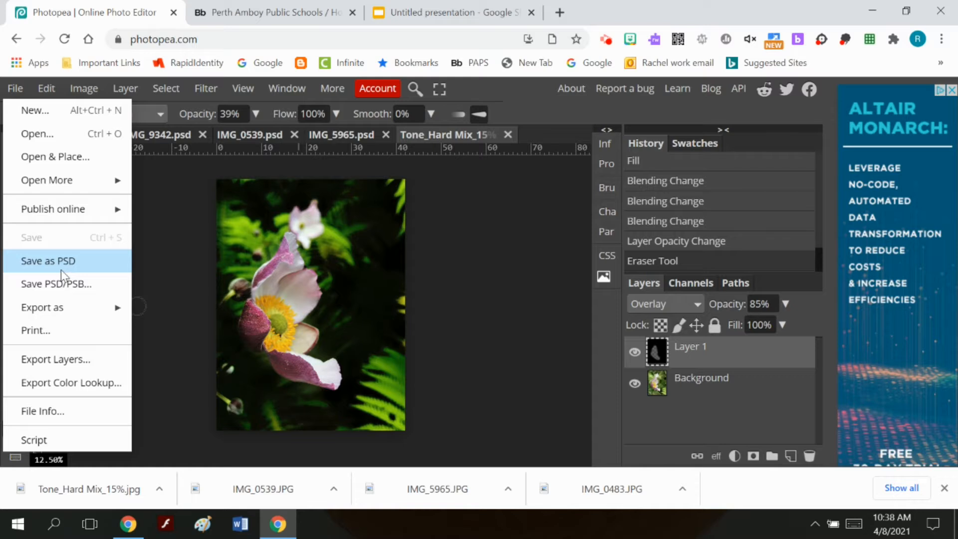
# Export the shaded flower image from Photopea as a JPG at 100% quality under its current Tone_Hard Mix_15% name
pyautogui.moveTo(84, 312)
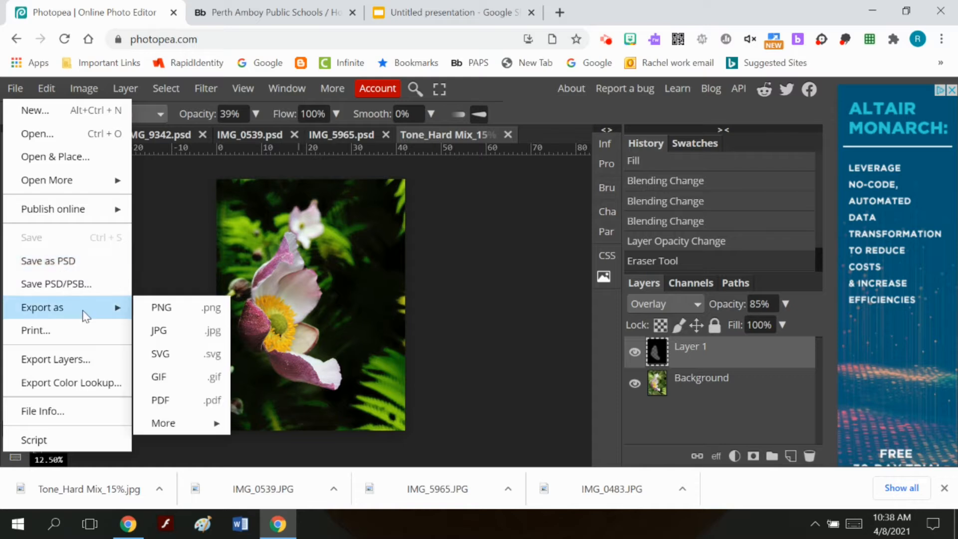
pyautogui.click(181, 334)
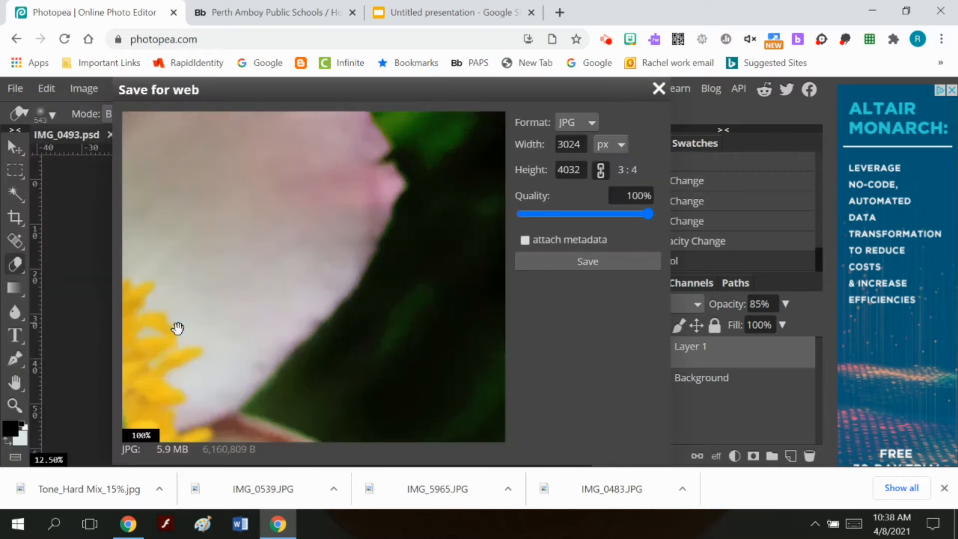
pyautogui.click(551, 260)
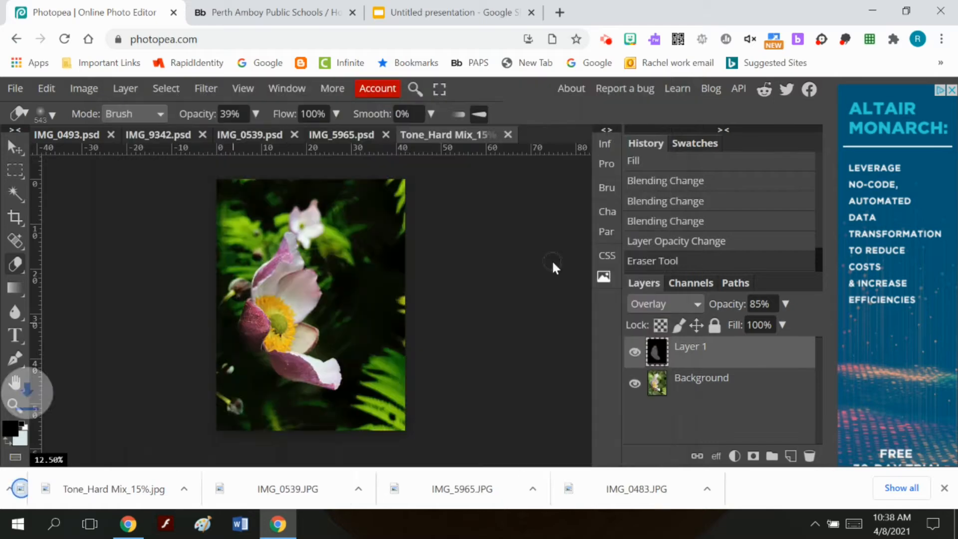
# Copy slide 4's title from Google Slides and rename the Photopea document "Shade Blending Mode: Overlay Opacity:85% Partial soft eraser over flower"
pyautogui.click(448, 15)
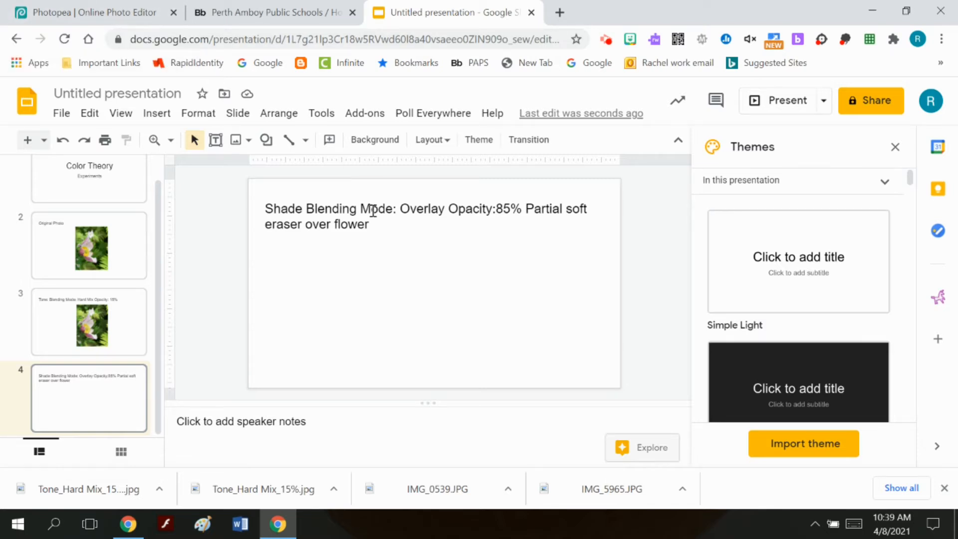
pyautogui.moveTo(374, 225); pyautogui.dragTo(258, 202)
pyautogui.rightClick(299, 222)
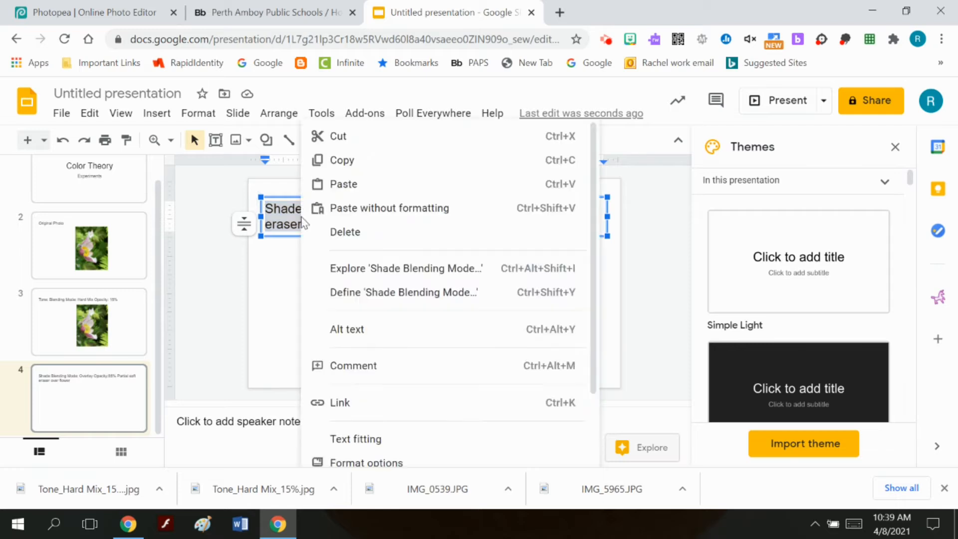
pyautogui.click(350, 163)
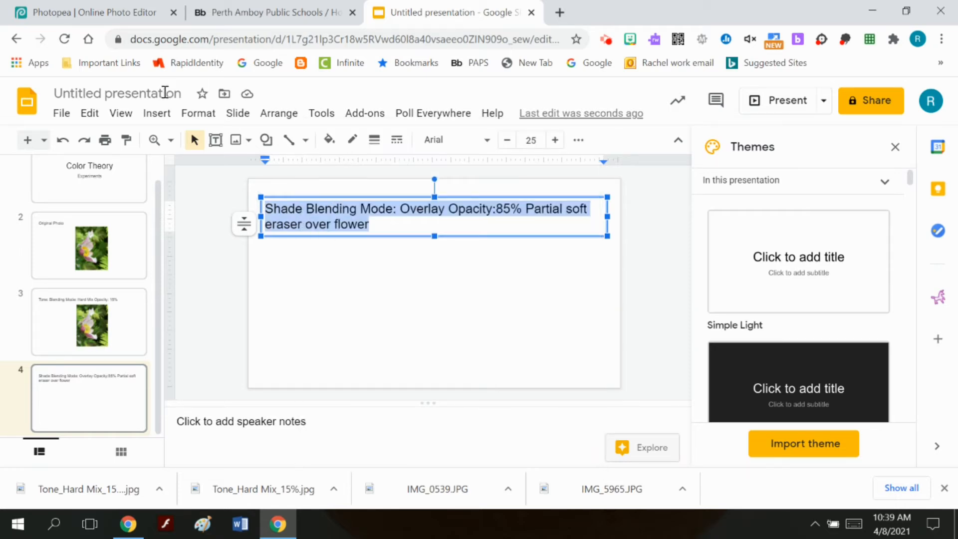
pyautogui.click(80, 11)
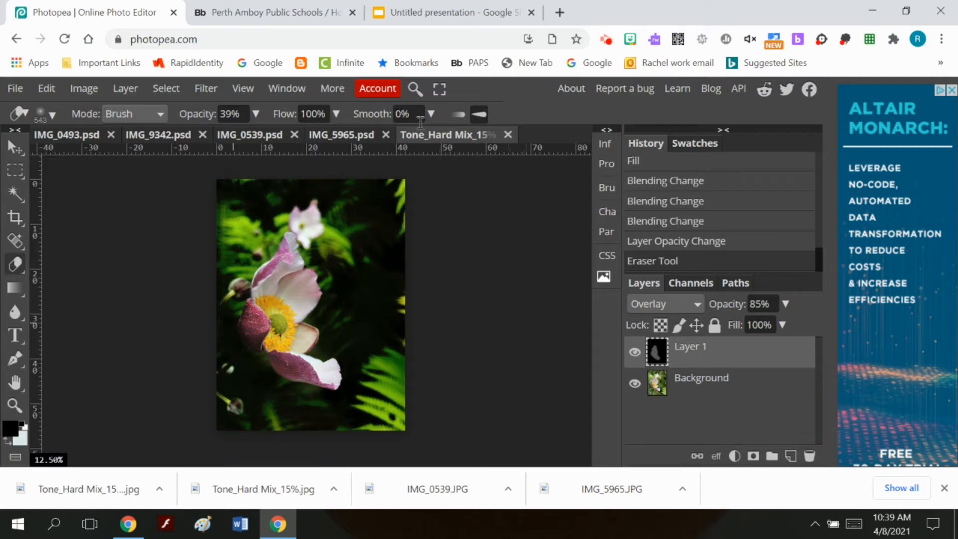
pyautogui.doubleClick(456, 136)
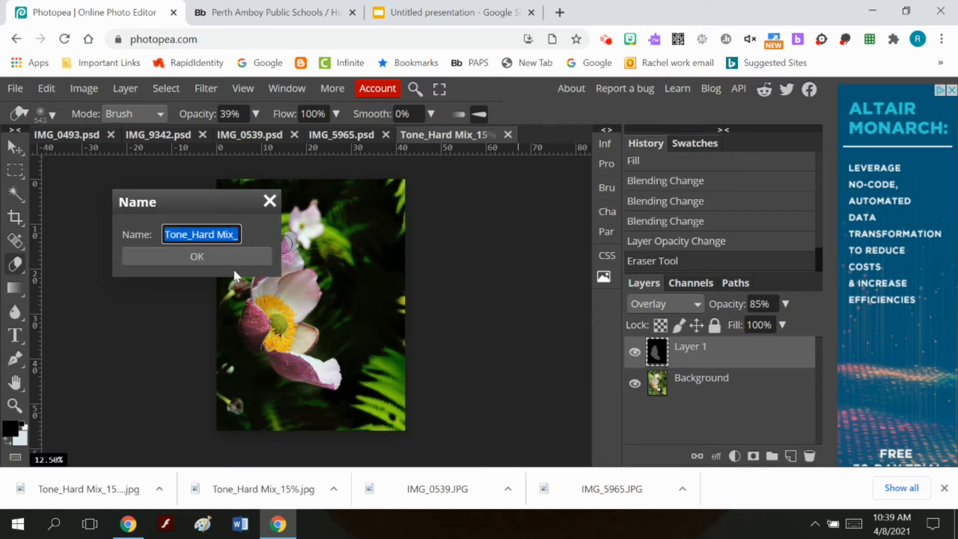
pyautogui.rightClick(200, 238)
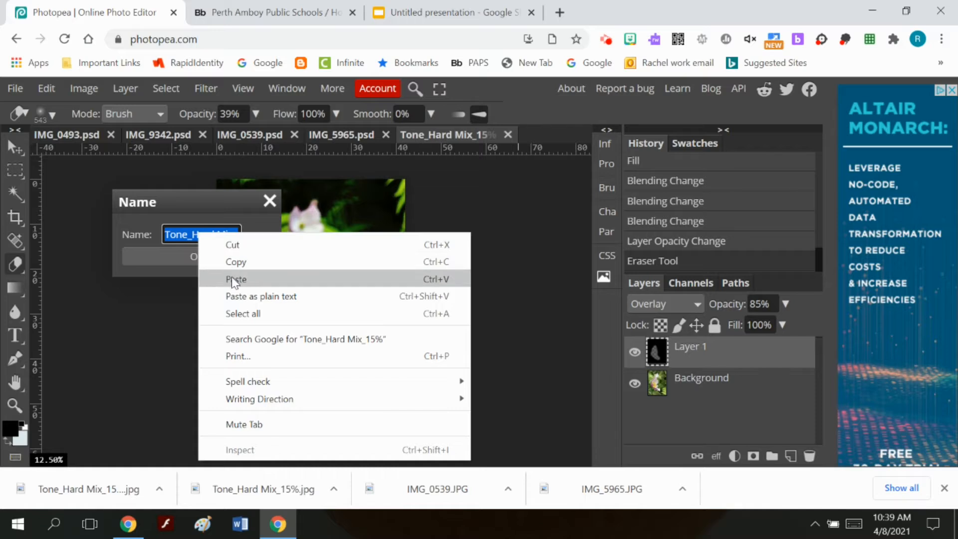
pyautogui.click(230, 277)
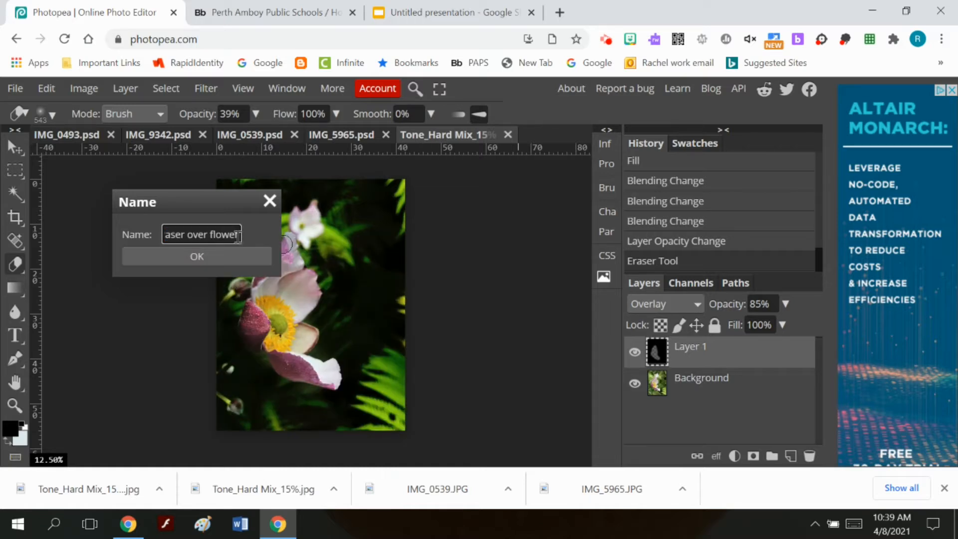
pyautogui.click(220, 259)
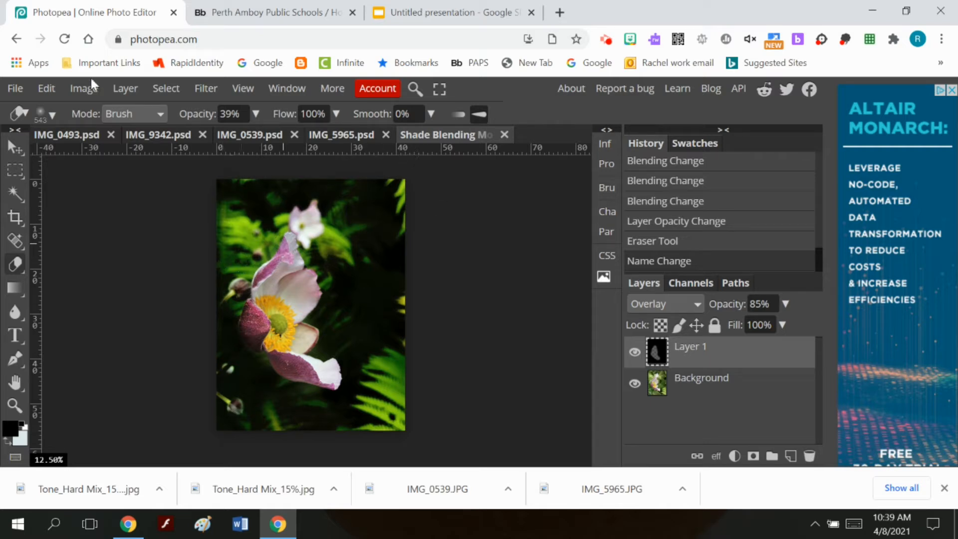
# Export the renamed shade document as a 3024 × 4032 px JPG at 100% quality
pyautogui.click(15, 88)
pyautogui.moveTo(58, 306)
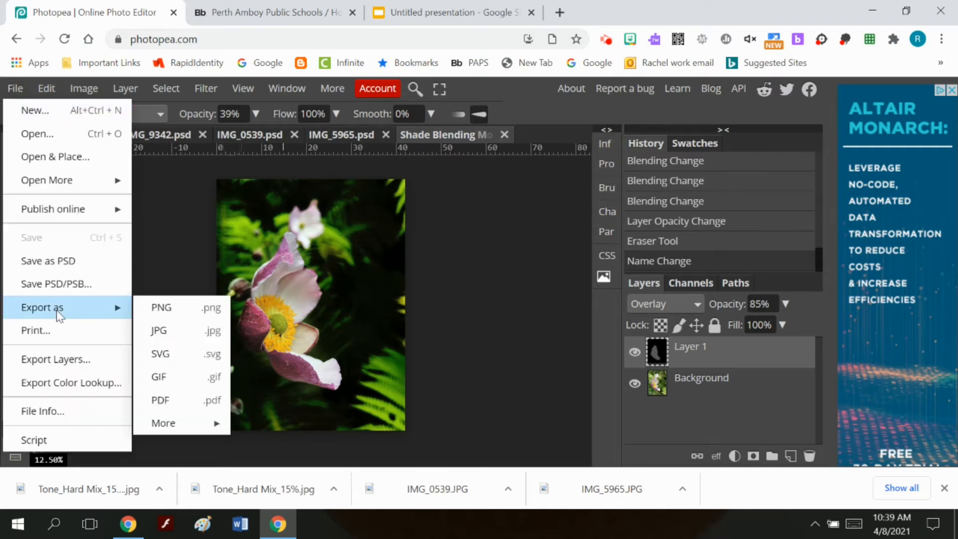
pyautogui.click(194, 336)
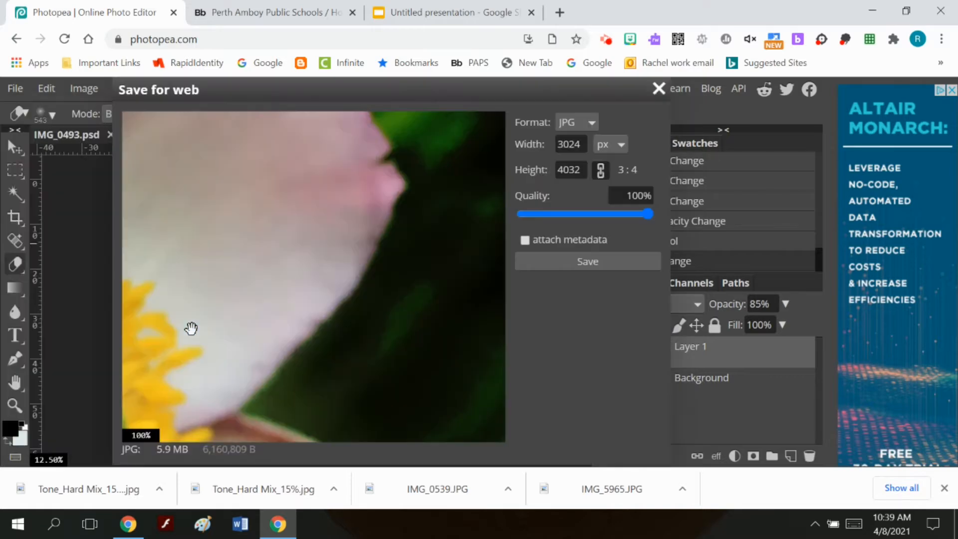
pyautogui.click(565, 257)
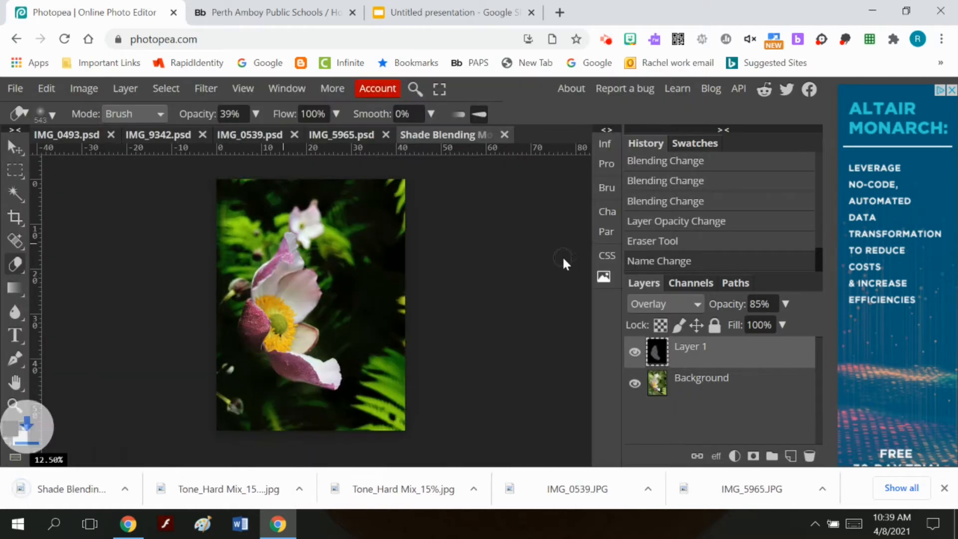
# Insert the exported Shade Blending Mode image from Downloads into slide 4 in Google Slides, filtering the files by today's date
pyautogui.click(406, 11)
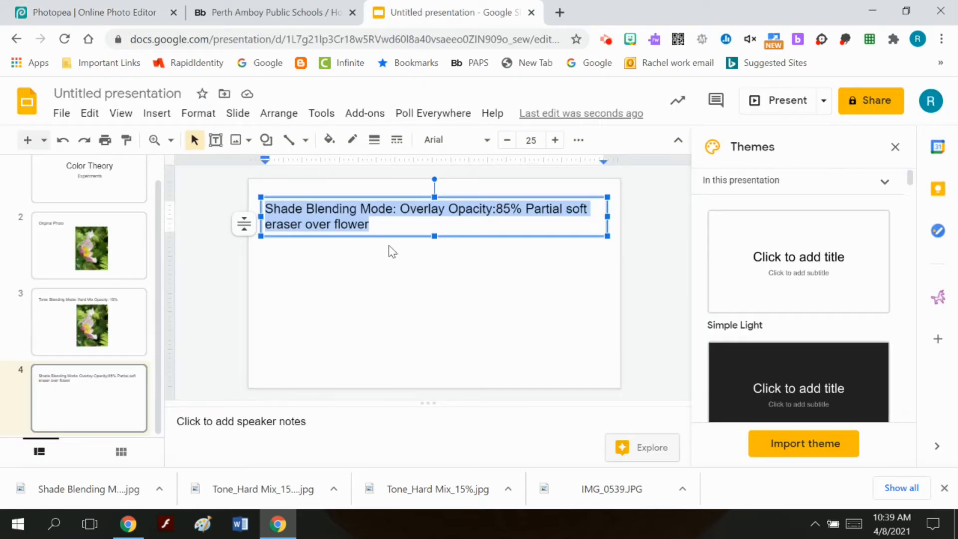
pyautogui.click(424, 256)
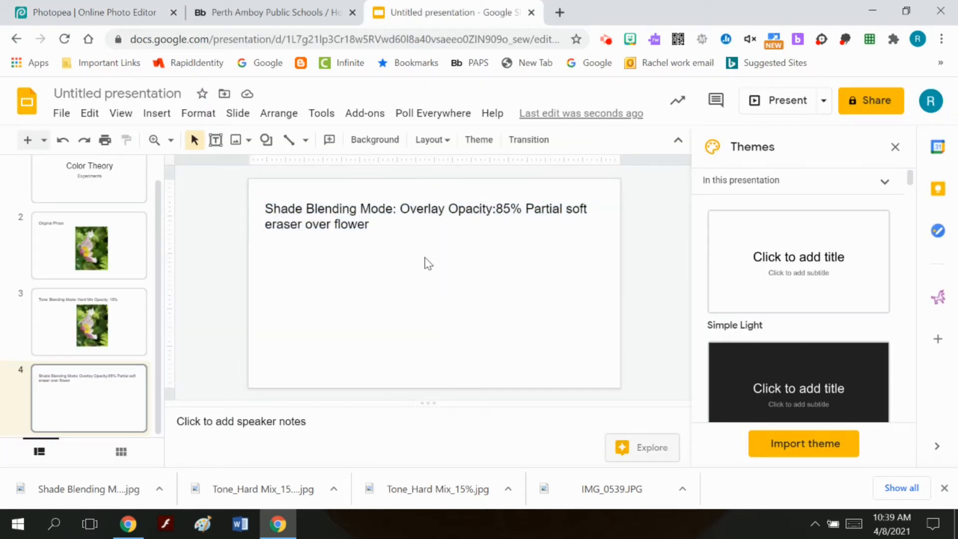
pyautogui.click(245, 142)
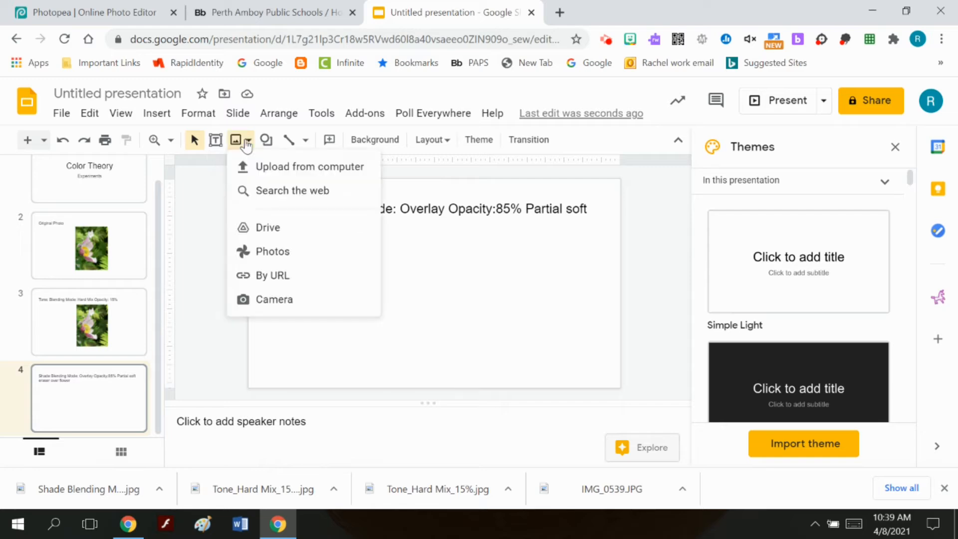
pyautogui.click(252, 167)
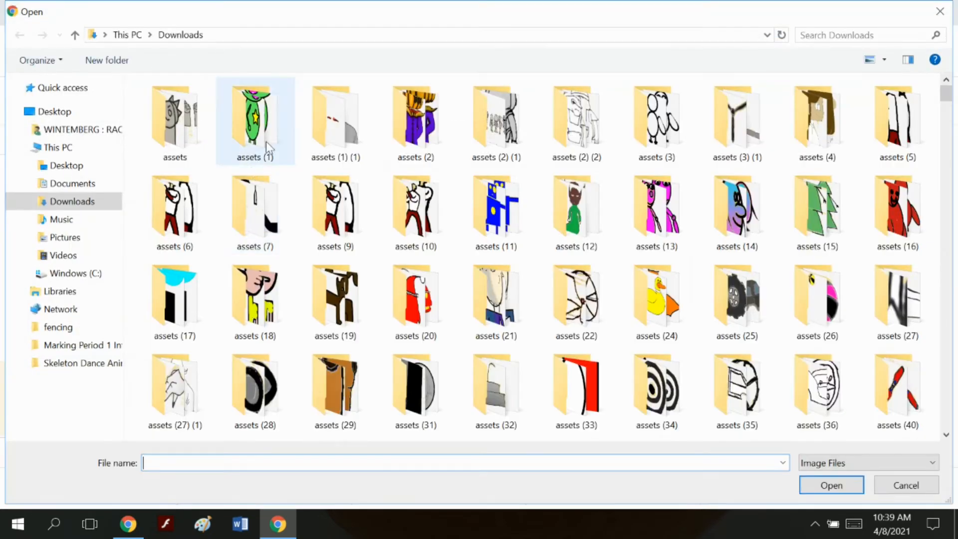
pyautogui.click(844, 31)
pyautogui.click(836, 52)
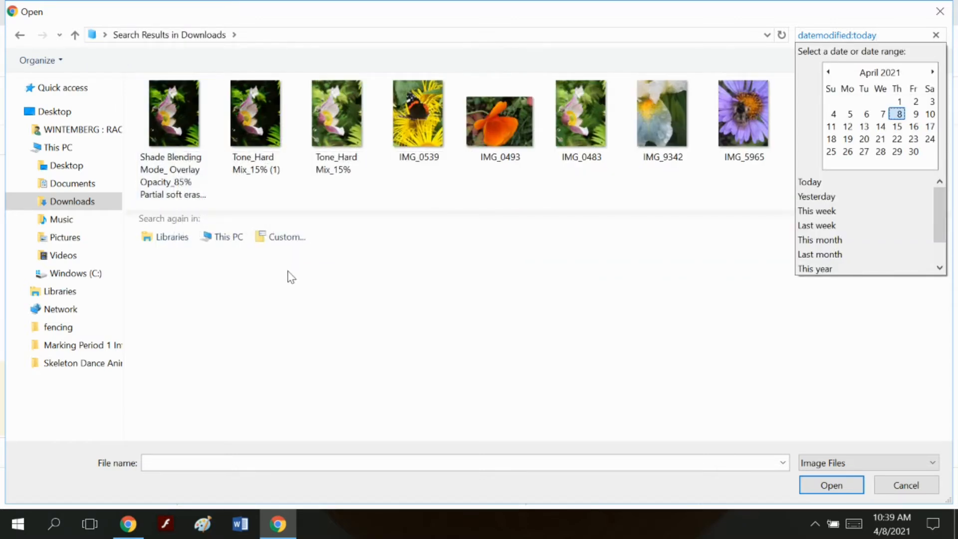
pyautogui.doubleClick(174, 131)
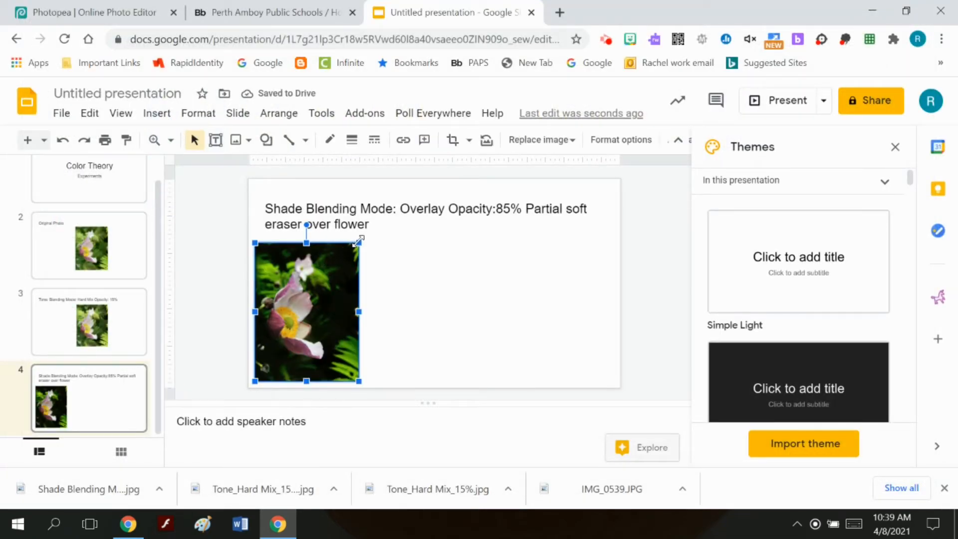
# Enlarge the shaded flower image slightly and center it beneath the title on slide 4
pyautogui.moveTo(359, 242); pyautogui.dragTo(373, 223)
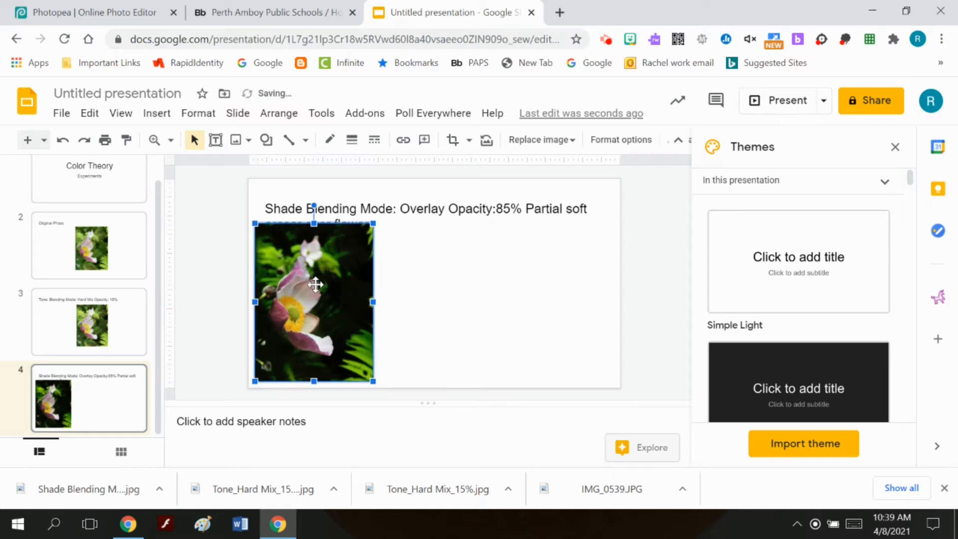
pyautogui.moveTo(327, 274); pyautogui.dragTo(434, 280)
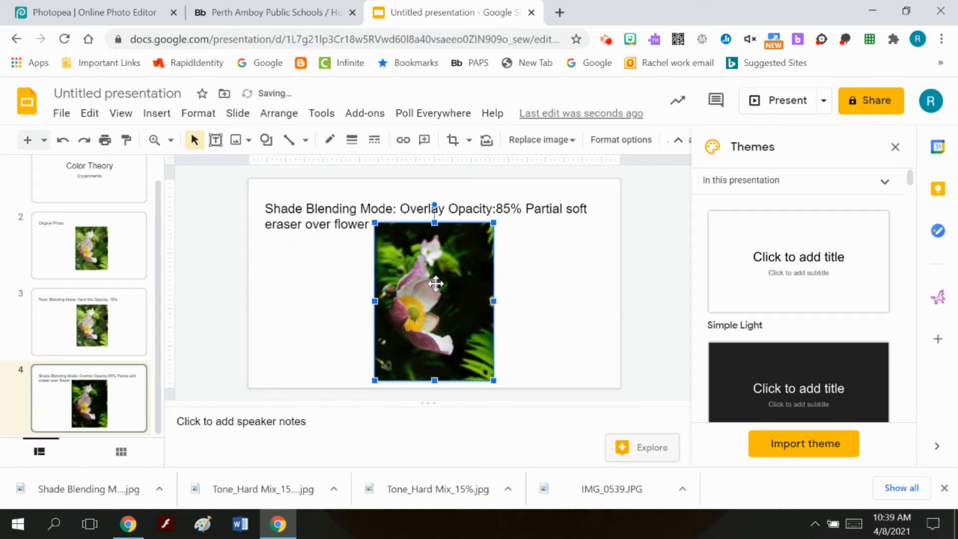
pyautogui.click(518, 290)
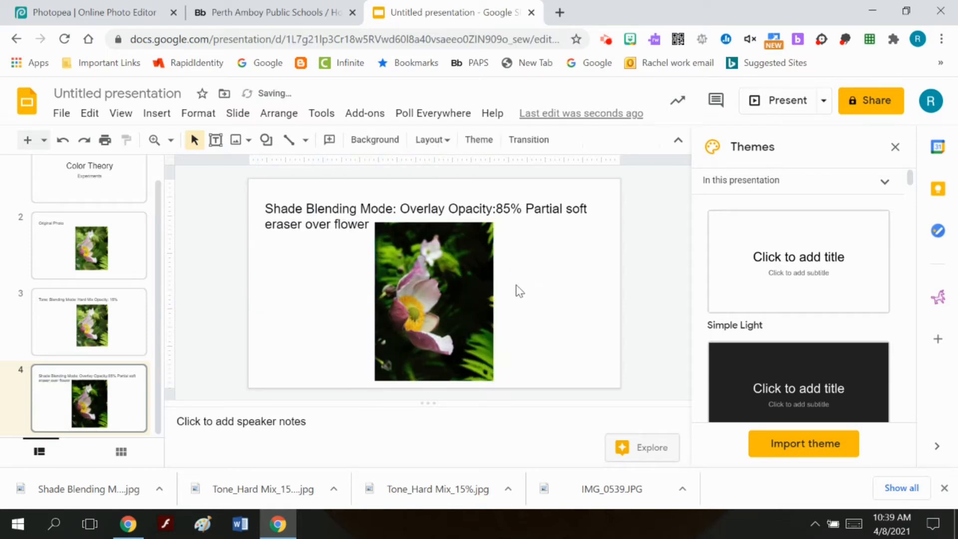
# Compare the original, tone and shade versions of the flower photo on slides 2 to 4
pyautogui.click(102, 338)
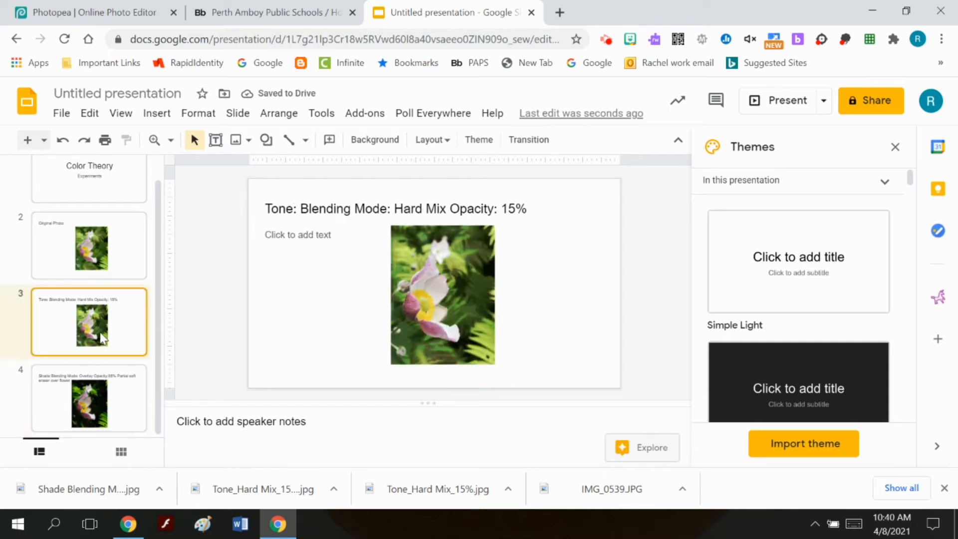
pyautogui.click(98, 394)
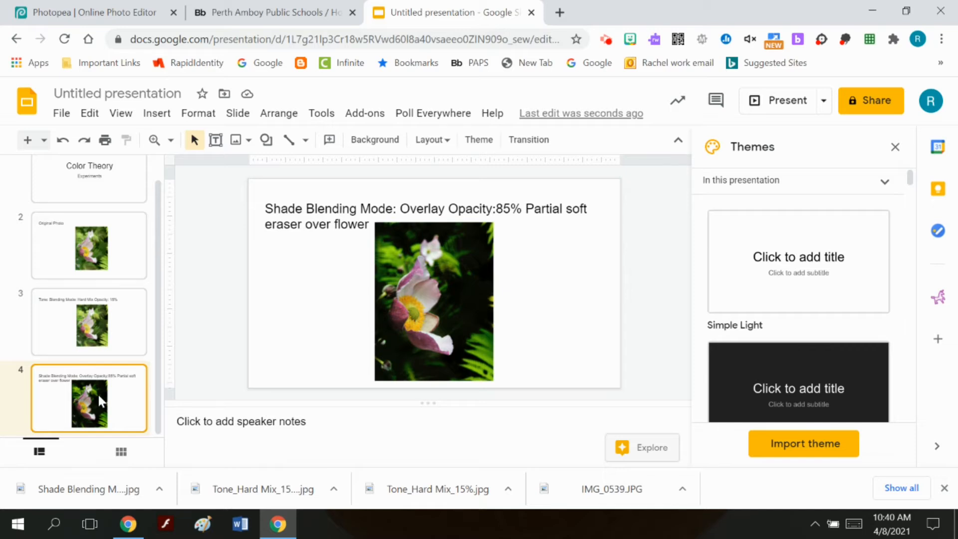
pyautogui.click(98, 339)
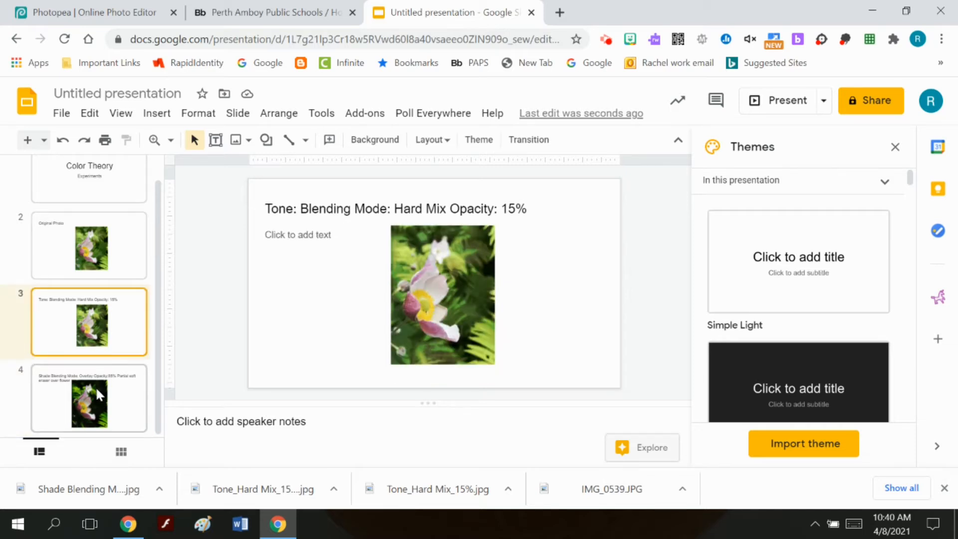
pyautogui.click(94, 244)
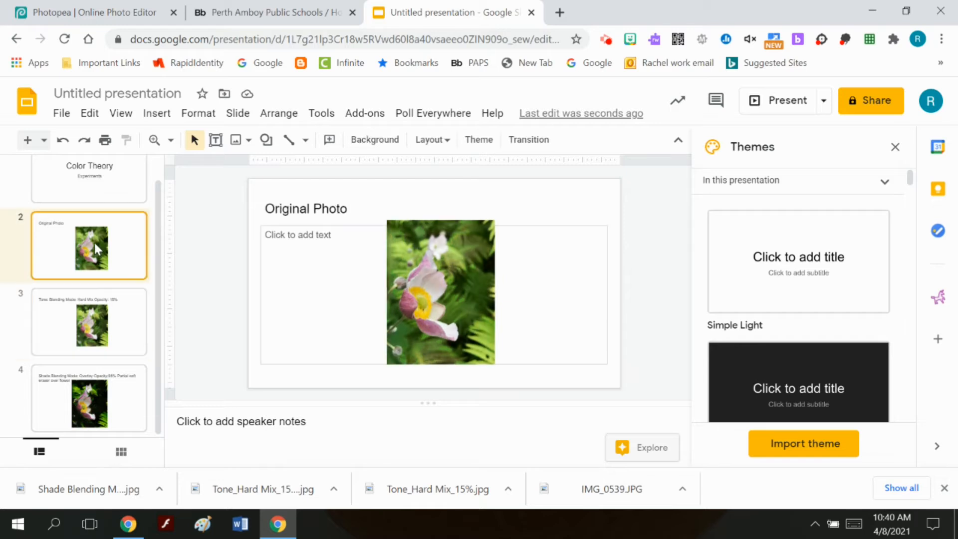
pyautogui.click(105, 337)
pyautogui.click(99, 398)
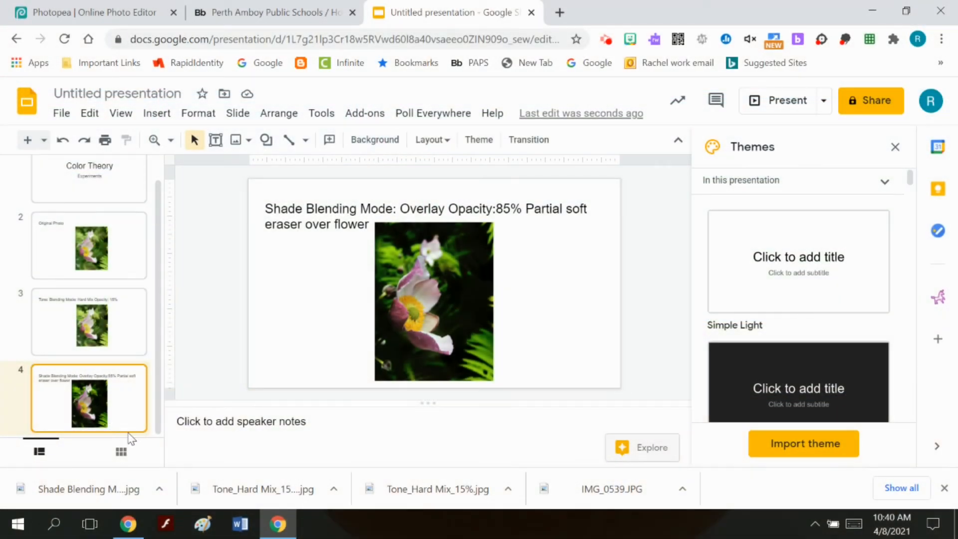
# Add a new slide after the shade slide and switch back to Photopea
pyautogui.click(238, 114)
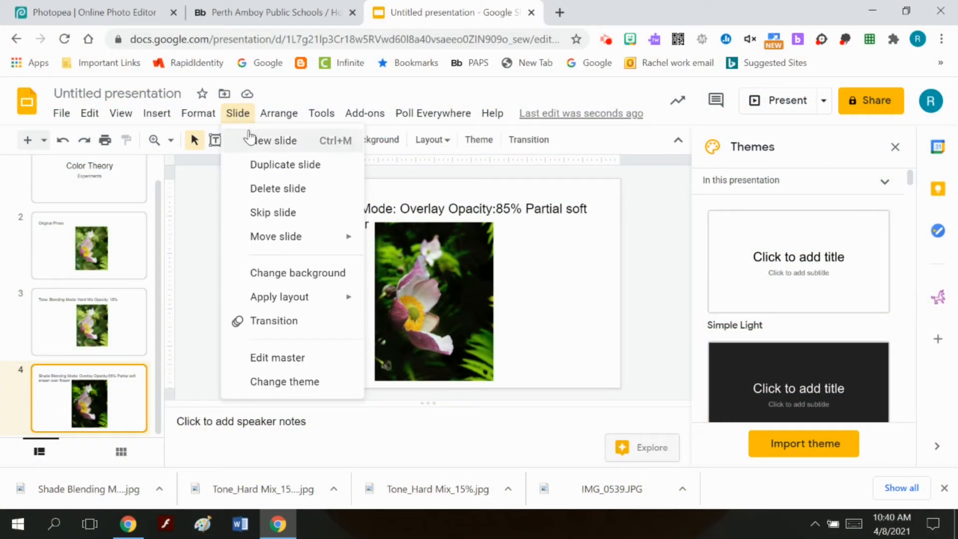
pyautogui.click(249, 139)
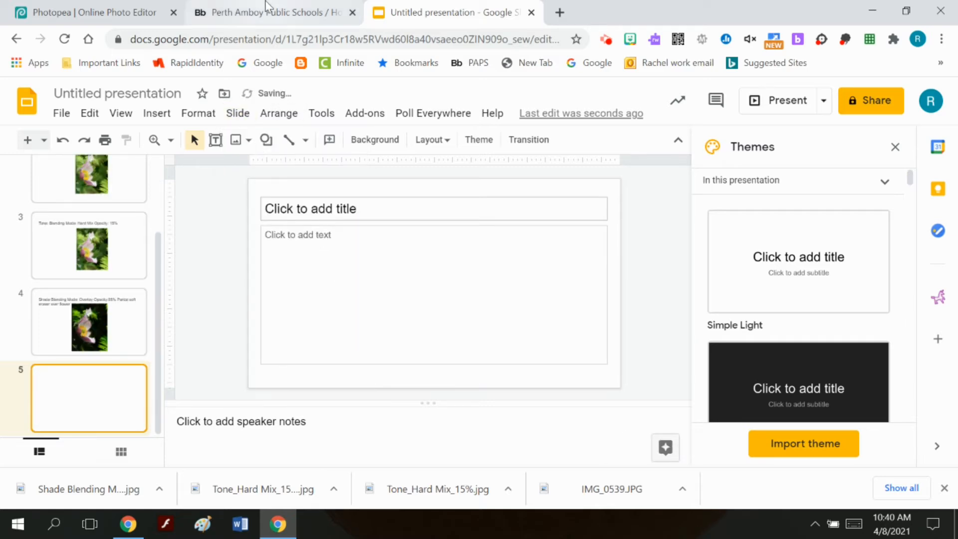
pyautogui.click(118, 11)
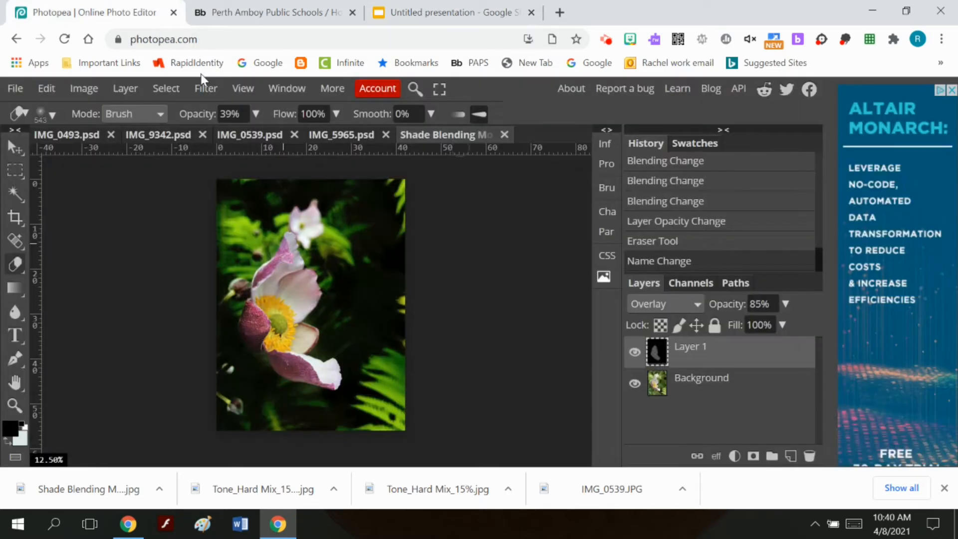
# Delete the black shade layer above the Background and add a new empty layer in its place
pyautogui.rightClick(690, 354)
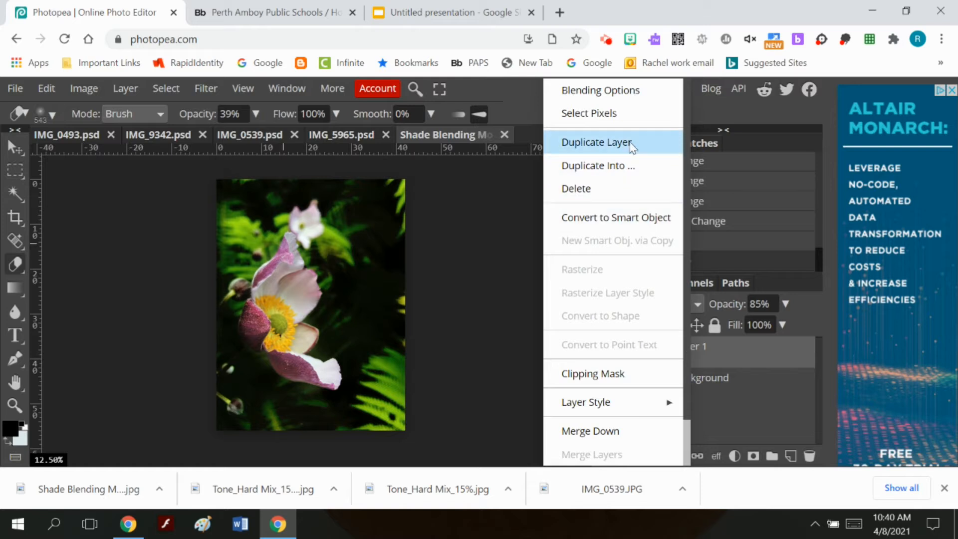
pyautogui.click(605, 189)
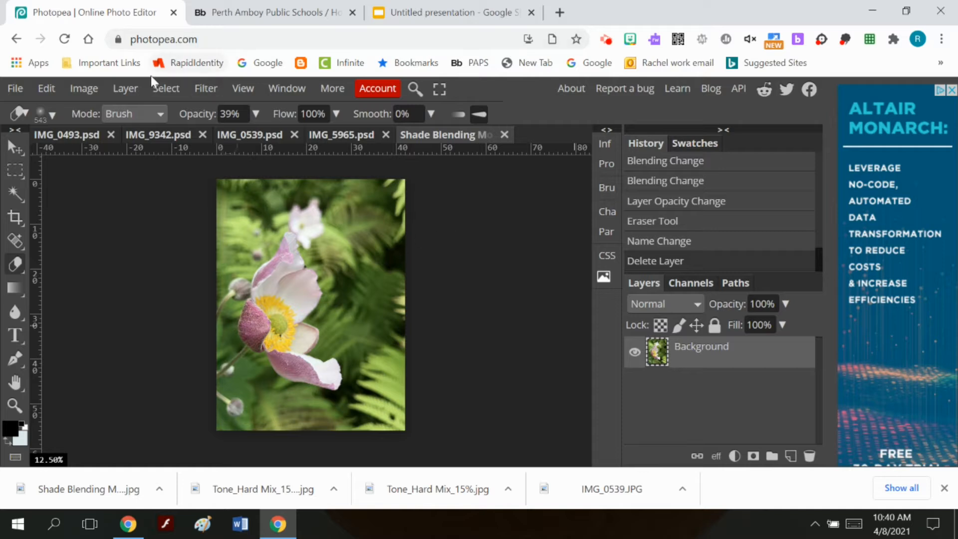
pyautogui.click(122, 90)
pyautogui.moveTo(235, 109)
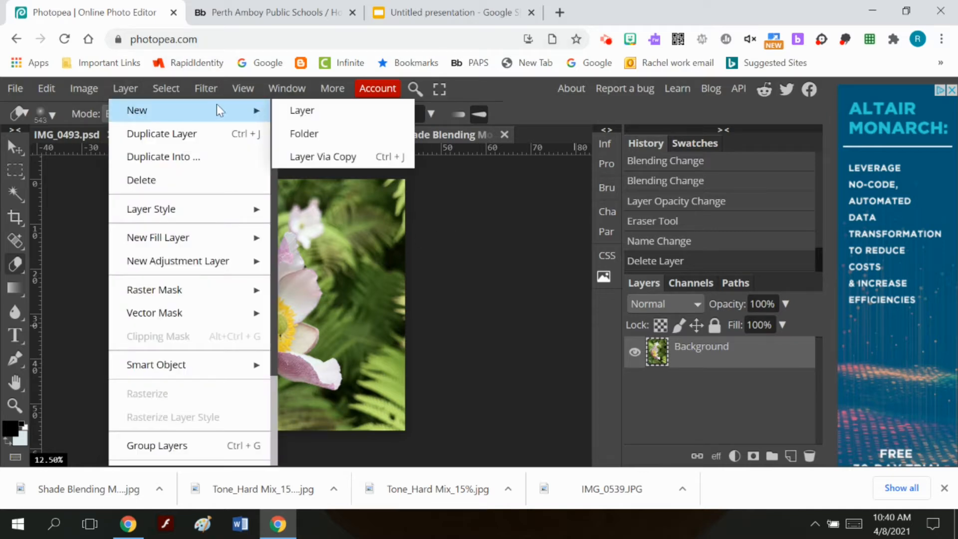
pyautogui.click(331, 115)
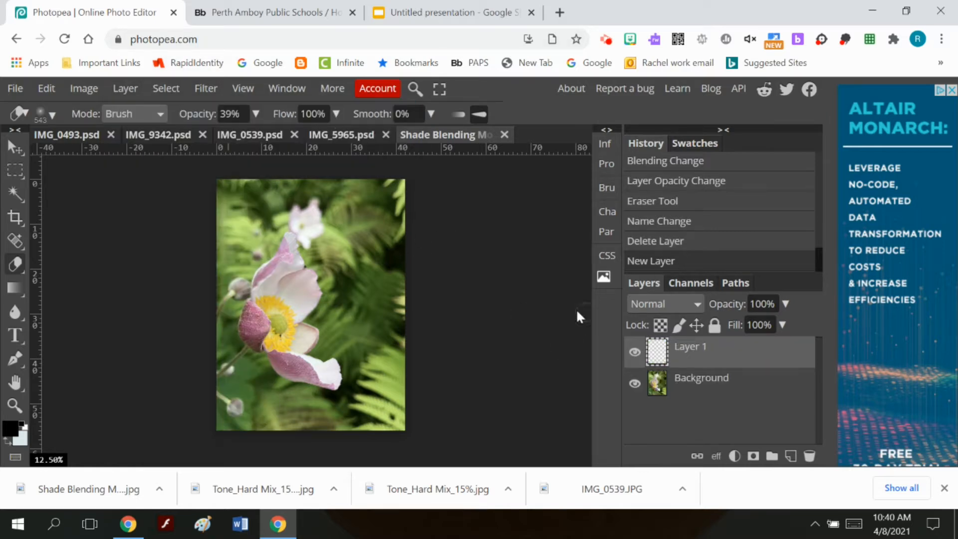
# Fill the new empty layer with white at Normal blend mode and 100% opacity
pyautogui.click(46, 86)
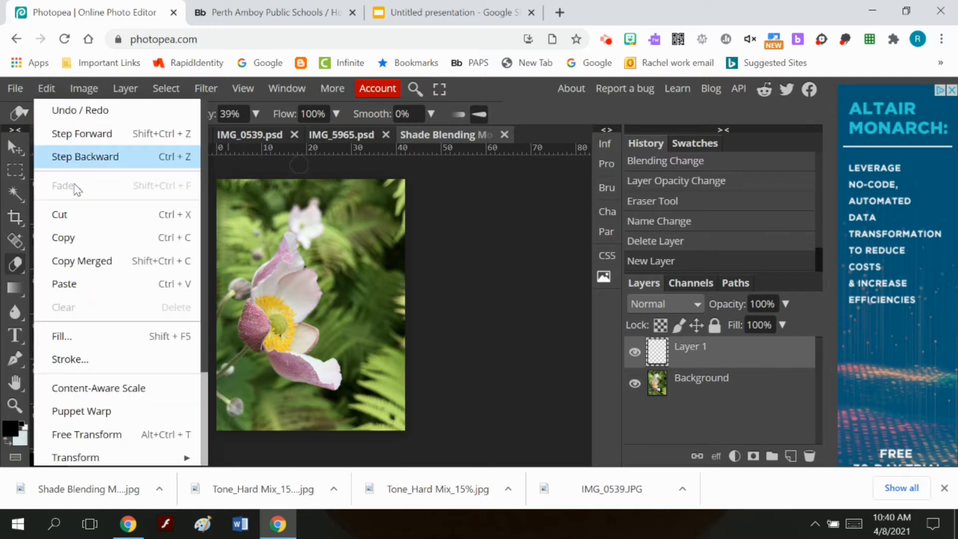
pyautogui.click(85, 339)
pyautogui.click(677, 188)
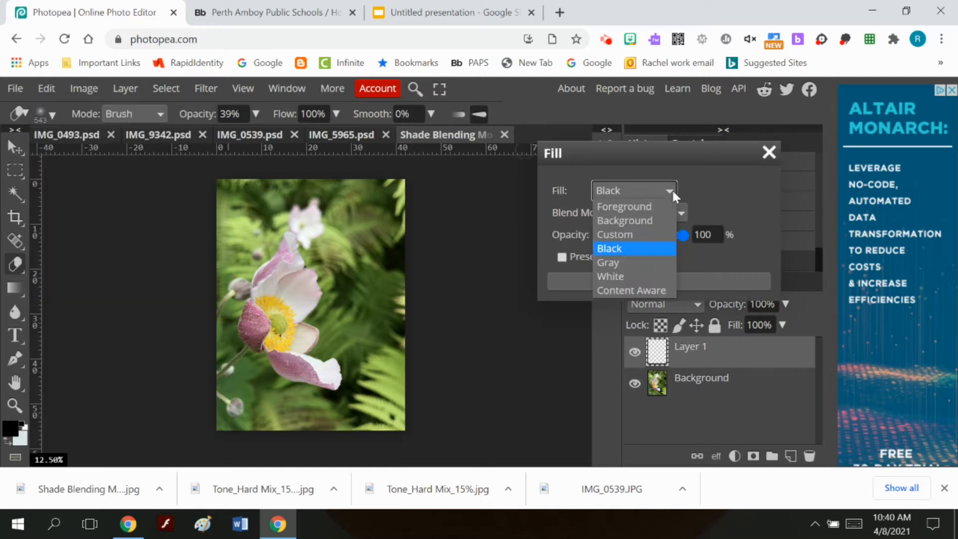
pyautogui.click(626, 276)
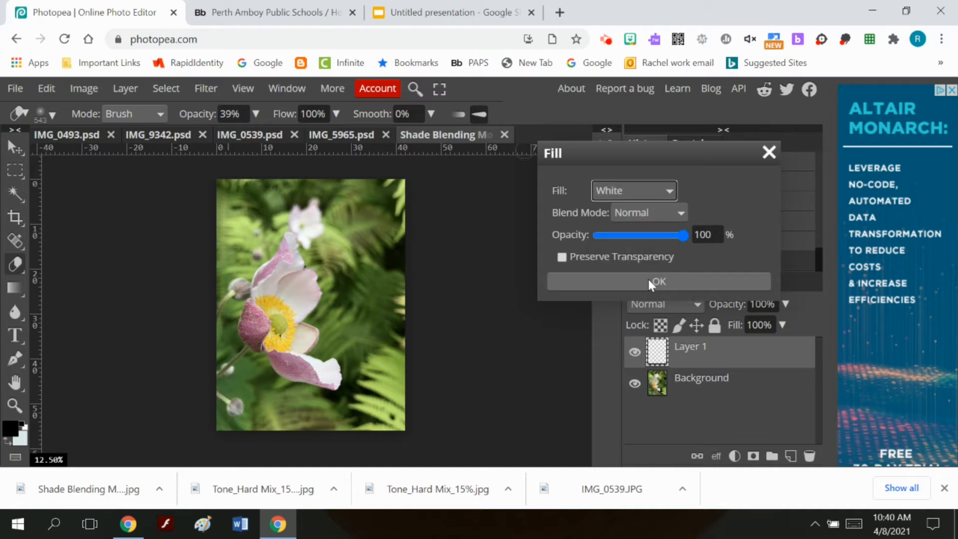
pyautogui.click(648, 280)
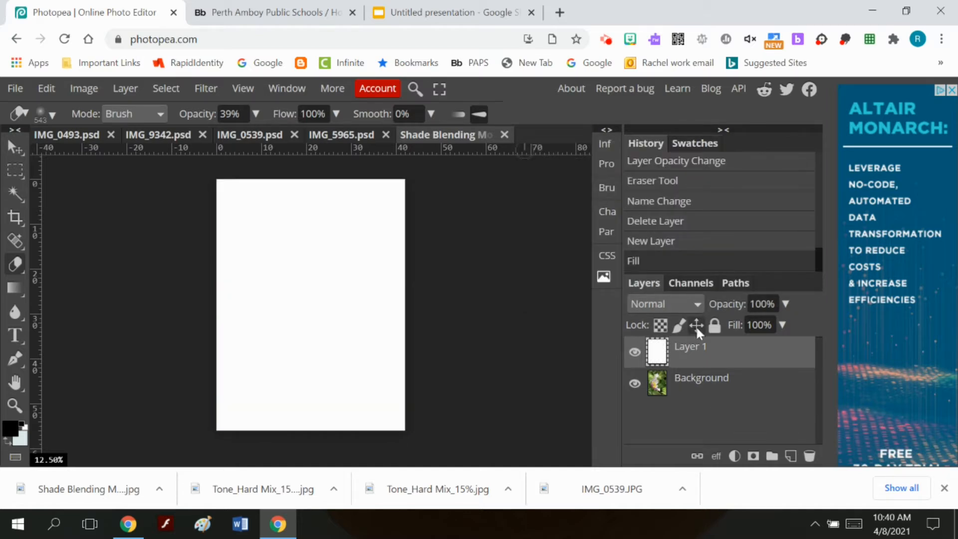
# Try the Overlay, Lighten and Darker Color blending modes on the white layer
pyautogui.click(697, 305)
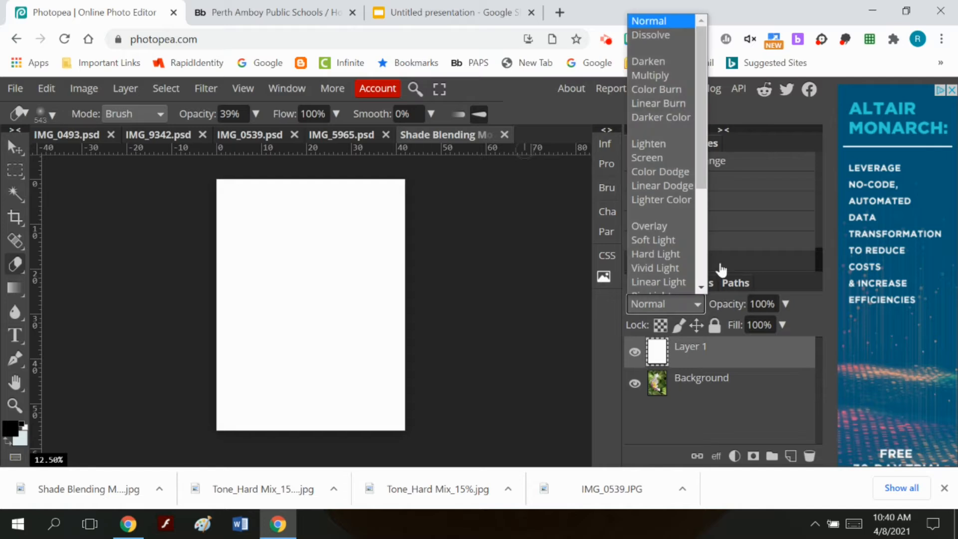
pyautogui.click(669, 226)
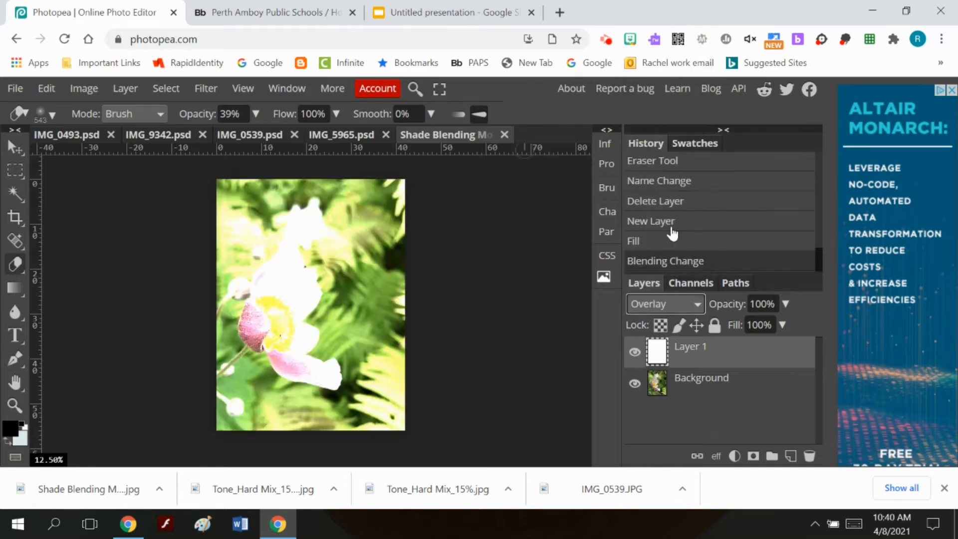
pyautogui.click(696, 302)
pyautogui.scroll(-1, 684, 259)
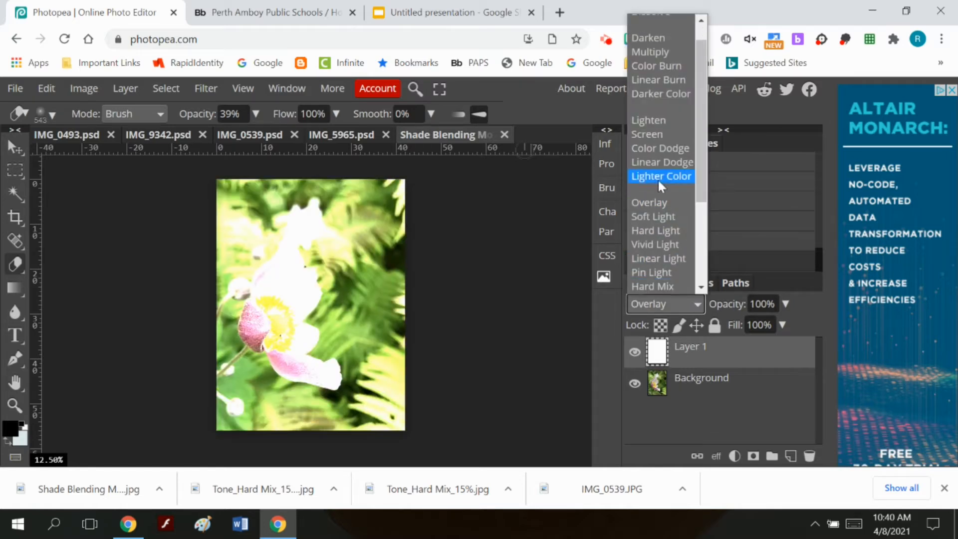
pyautogui.click(657, 120)
pyautogui.click(696, 305)
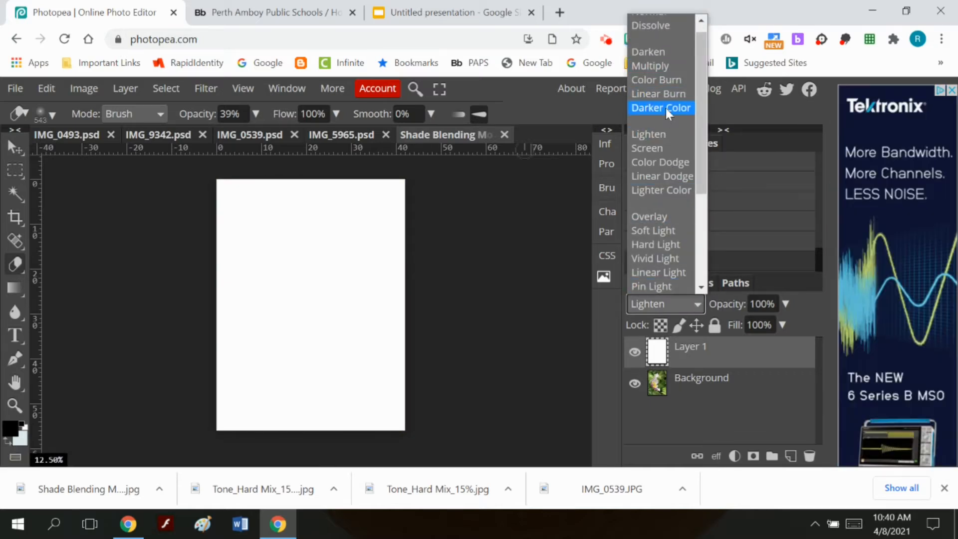
pyautogui.click(665, 109)
# Set the white layer's blending mode to Soft Light
pyautogui.click(697, 304)
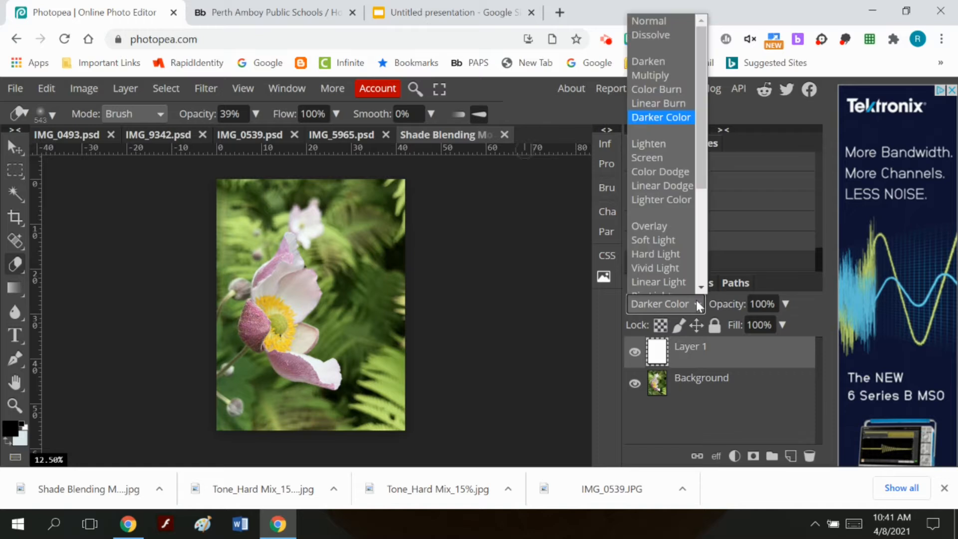
pyautogui.click(660, 219)
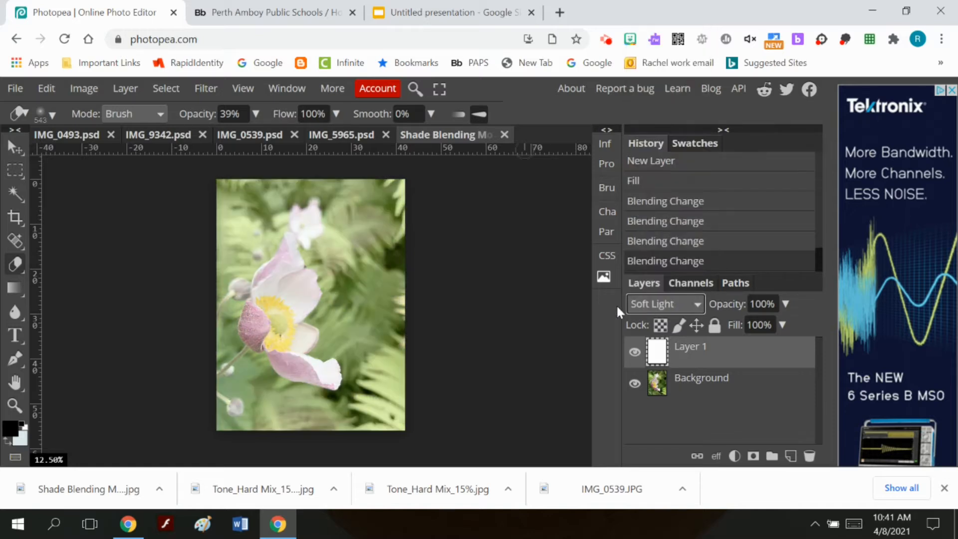
pyautogui.click(695, 304)
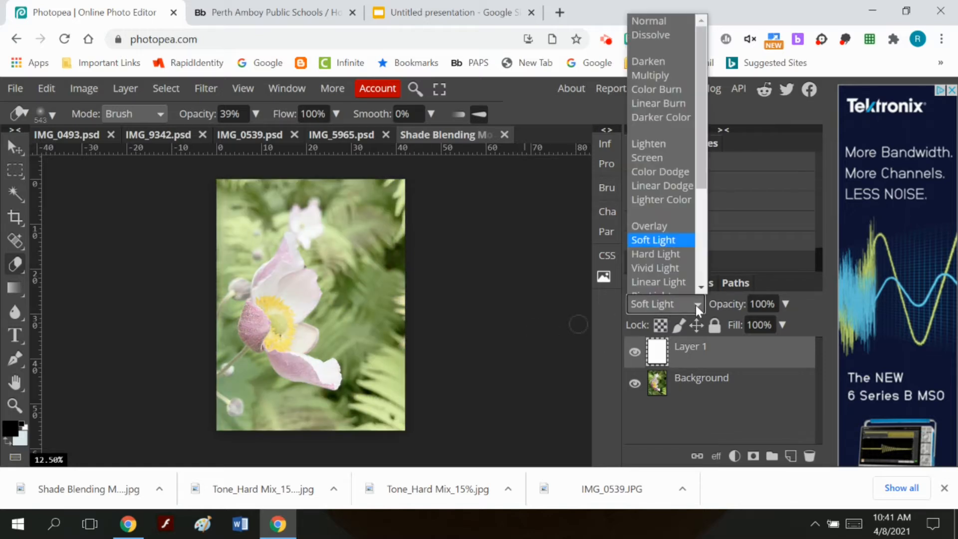
pyautogui.click(671, 232)
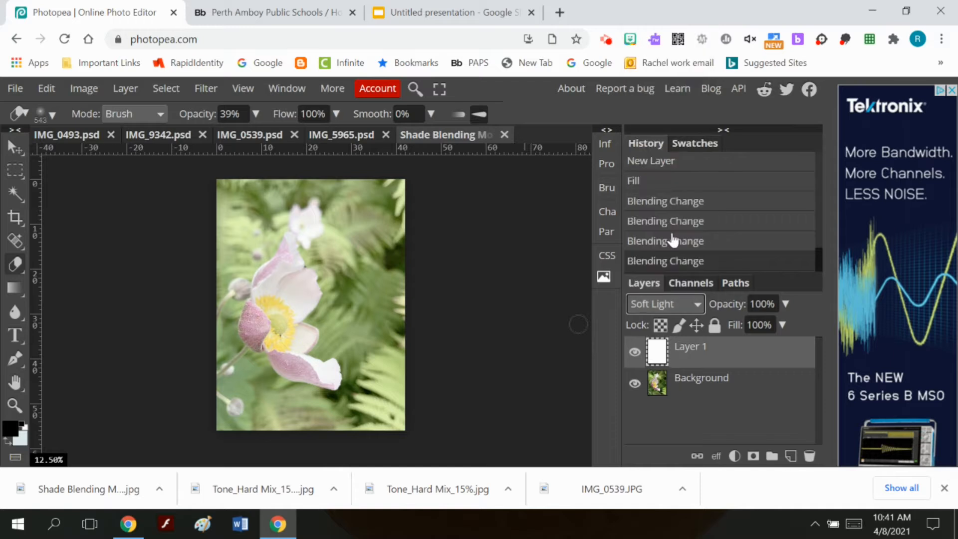
# Try Hard Light, Vivid Light and Pin Light blending on the white layer and return it to Soft Light
pyautogui.click(688, 301)
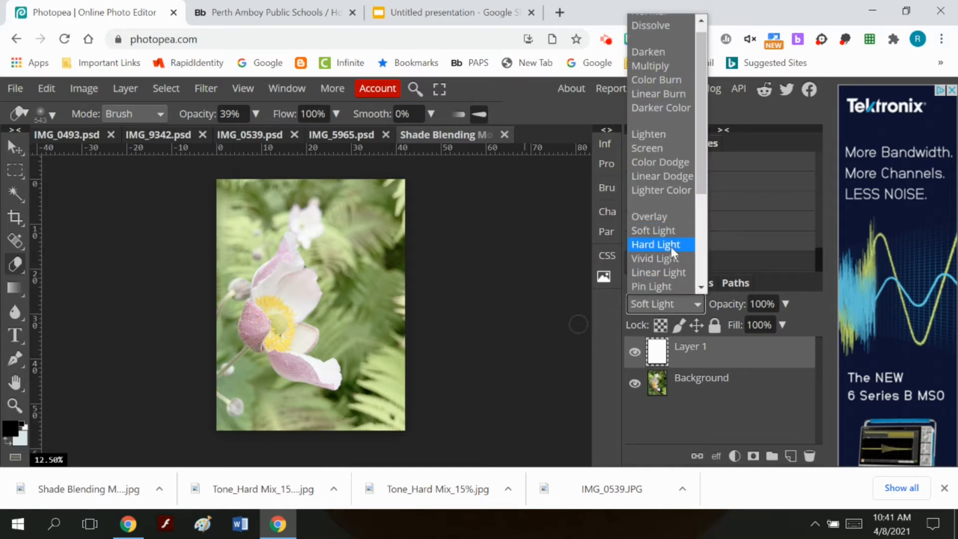
pyautogui.click(671, 247)
pyautogui.click(687, 303)
pyautogui.scroll(-1, 675, 266)
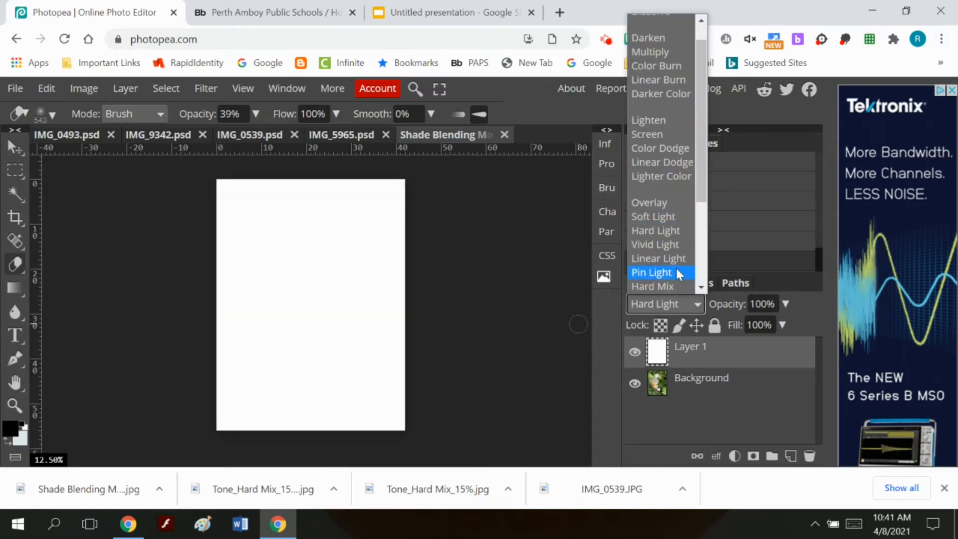
pyautogui.click(672, 244)
pyautogui.click(684, 299)
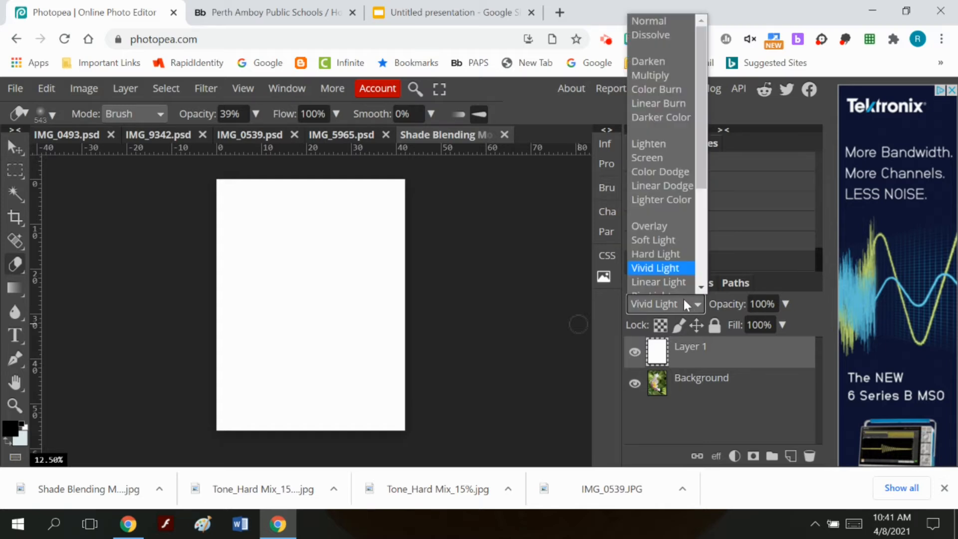
pyautogui.scroll(-1, 678, 270)
pyautogui.click(678, 273)
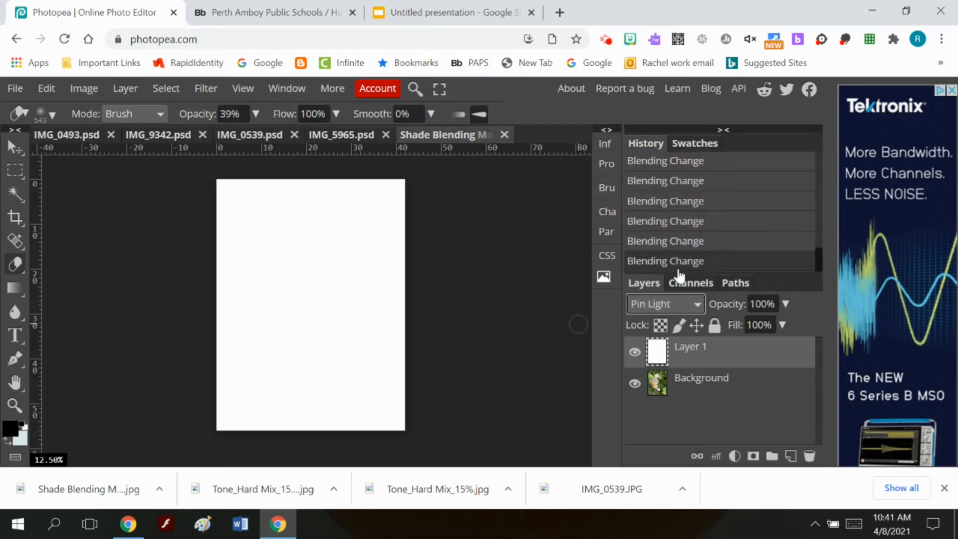
pyautogui.click(690, 301)
pyautogui.scroll(-1, 686, 284)
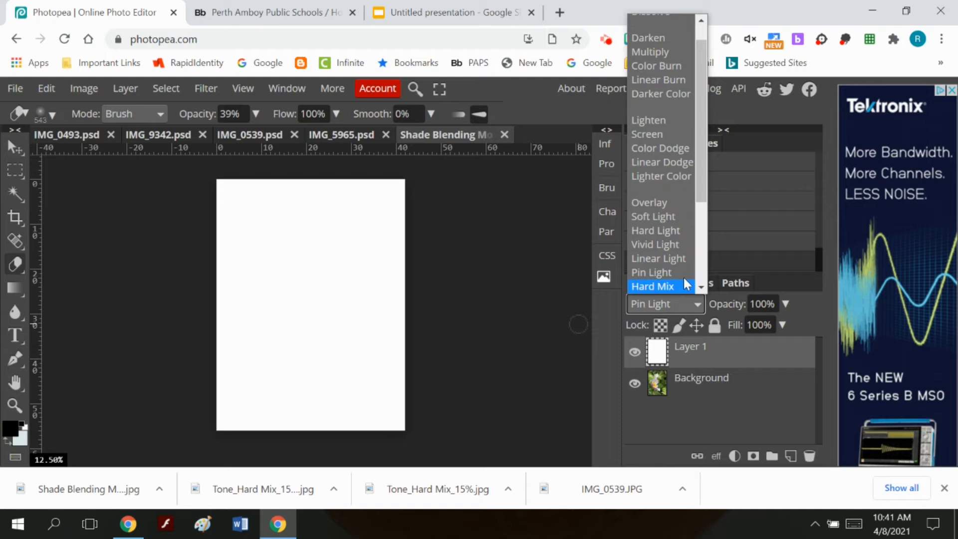
pyautogui.click(665, 217)
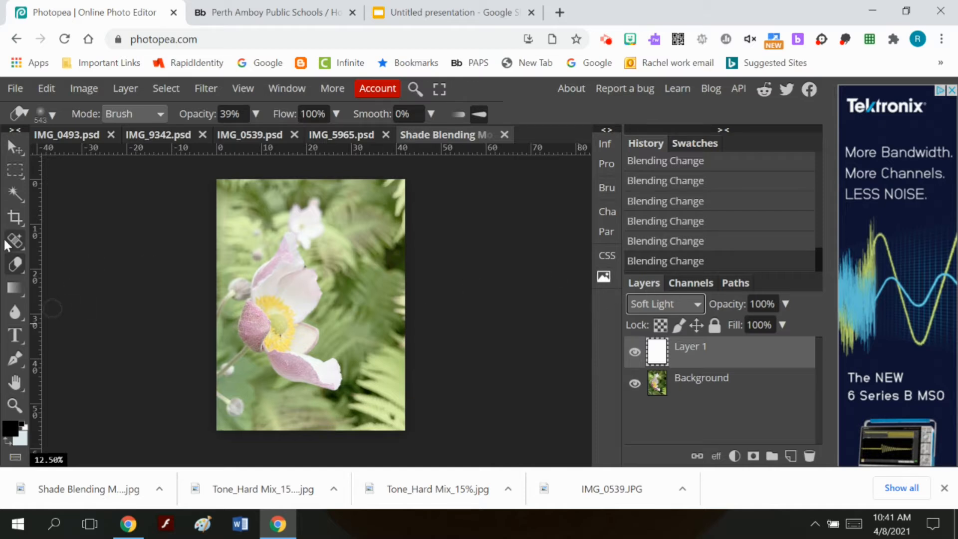
# Partially erase the white layer over the flower's yellow center and pink petals with the Eraser tool, checking the Background layer's visibility
pyautogui.click(17, 263)
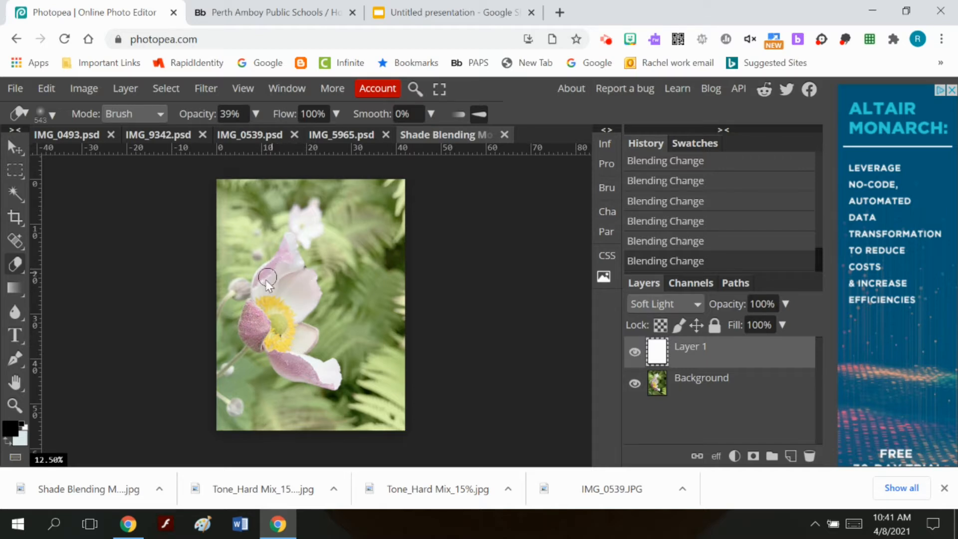
pyautogui.click(269, 328)
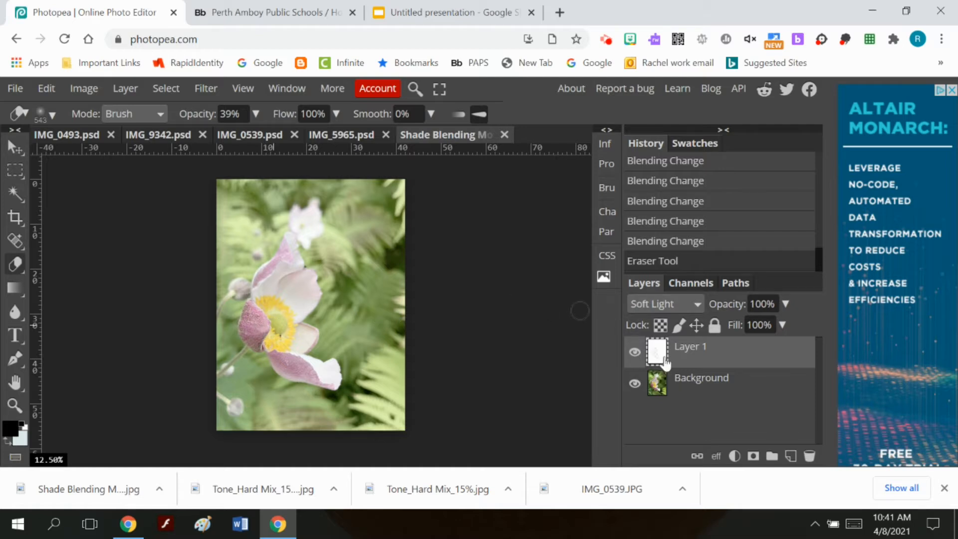
pyautogui.click(634, 383)
pyautogui.click(634, 383)
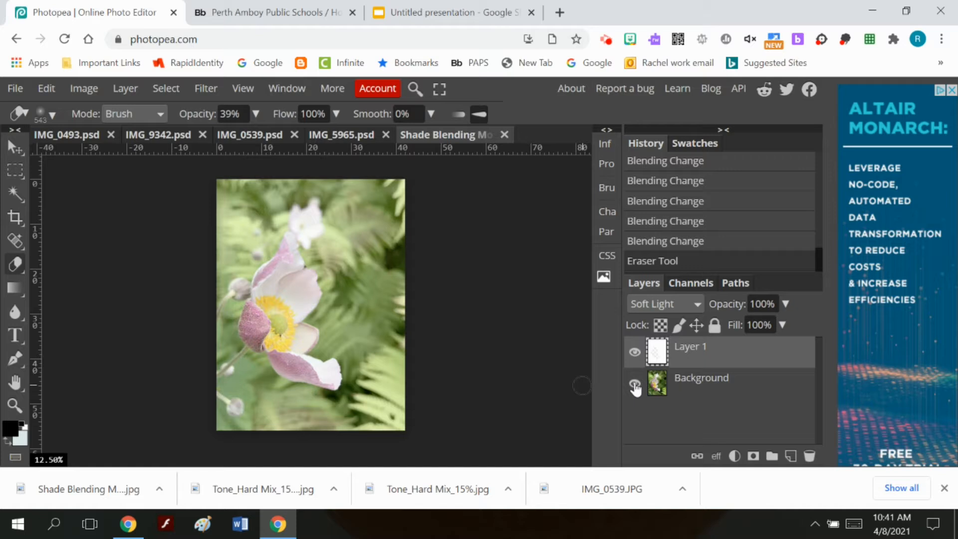
pyautogui.click(256, 316)
pyautogui.moveTo(269, 312)
pyautogui.mouseDown()
pyautogui.moveTo(294, 293)
pyautogui.moveTo(281, 306)
pyautogui.moveTo(278, 266)
pyautogui.moveTo(261, 285)
pyautogui.moveTo(286, 355)
pyautogui.mouseUp()
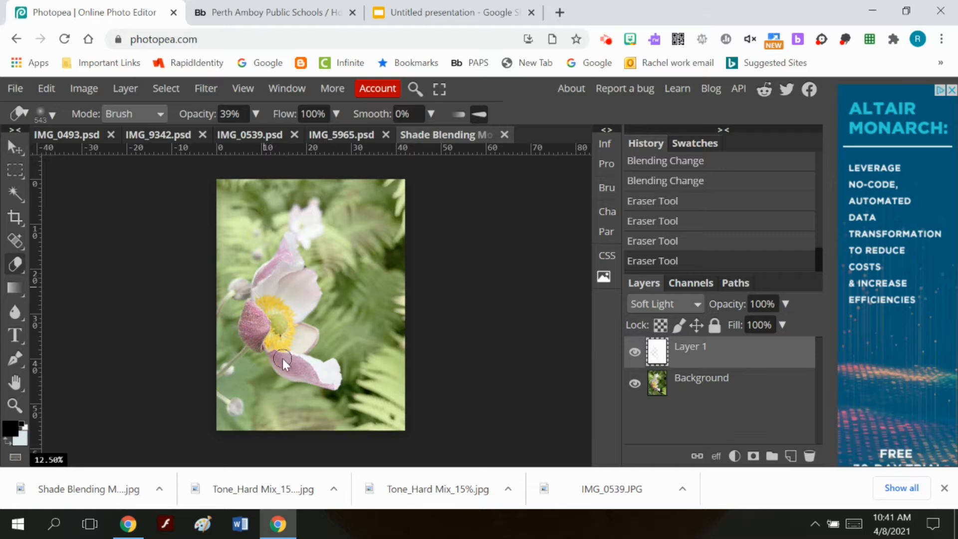
pyautogui.click(291, 369)
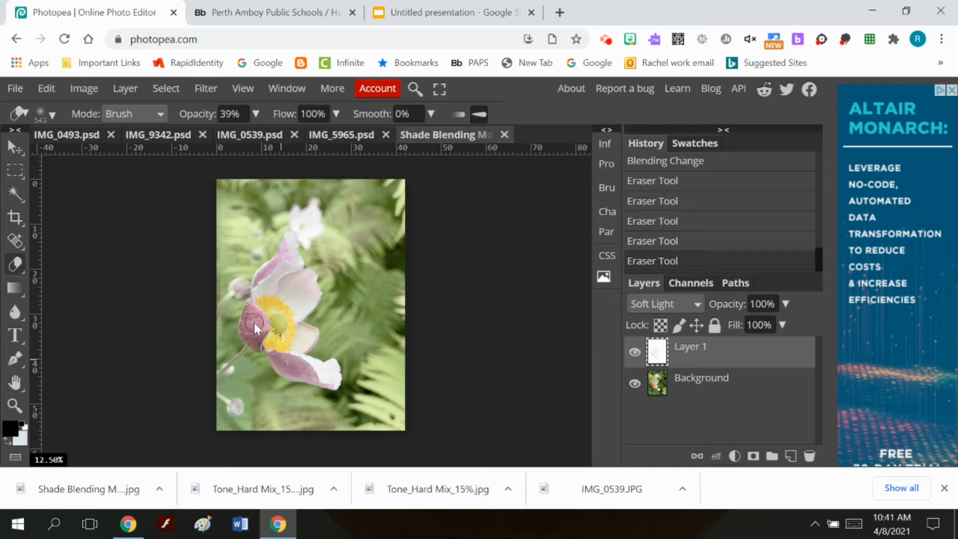
pyautogui.click(252, 329)
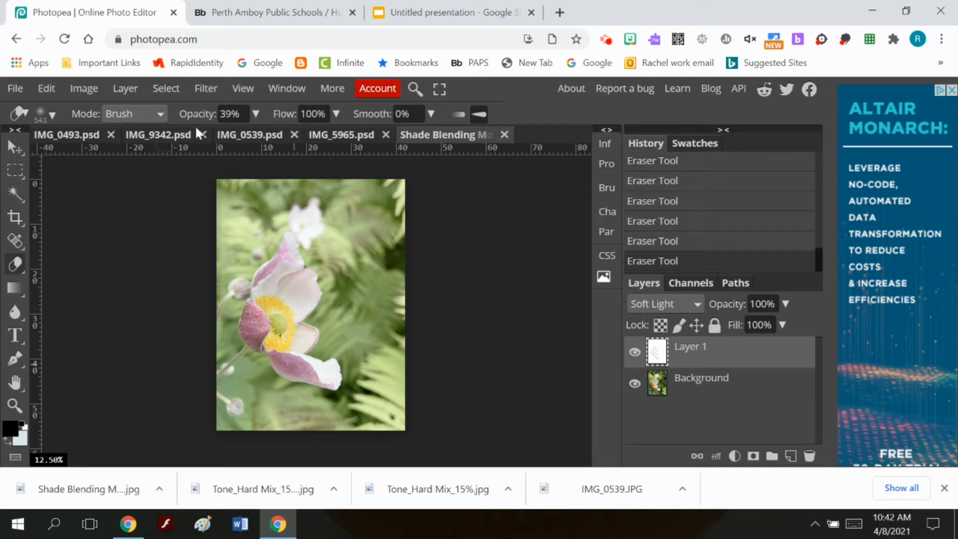
# Enter "Tint_Blending Mode Soft Light_100% partial soft eraser" as the new name of the flower document
pyautogui.doubleClick(439, 136)
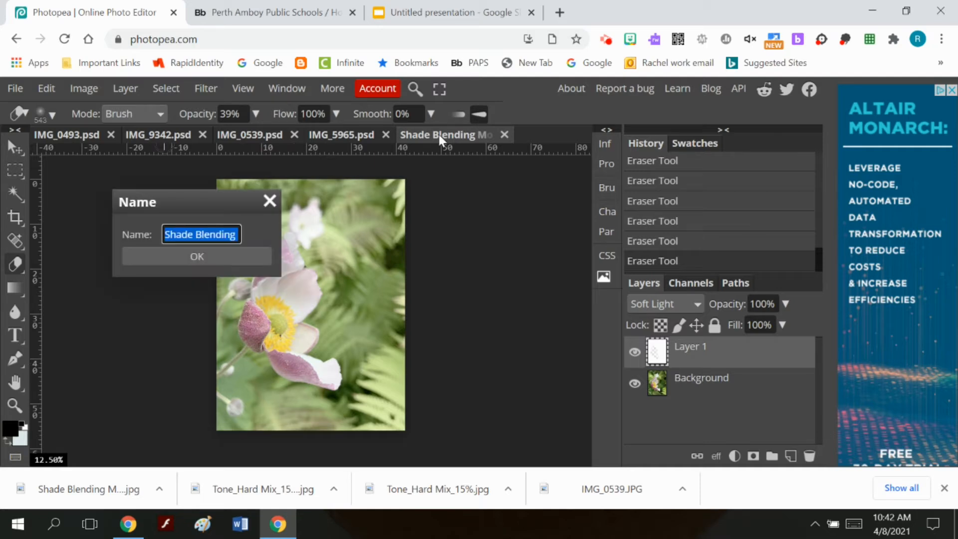
pyautogui.write('Tint')
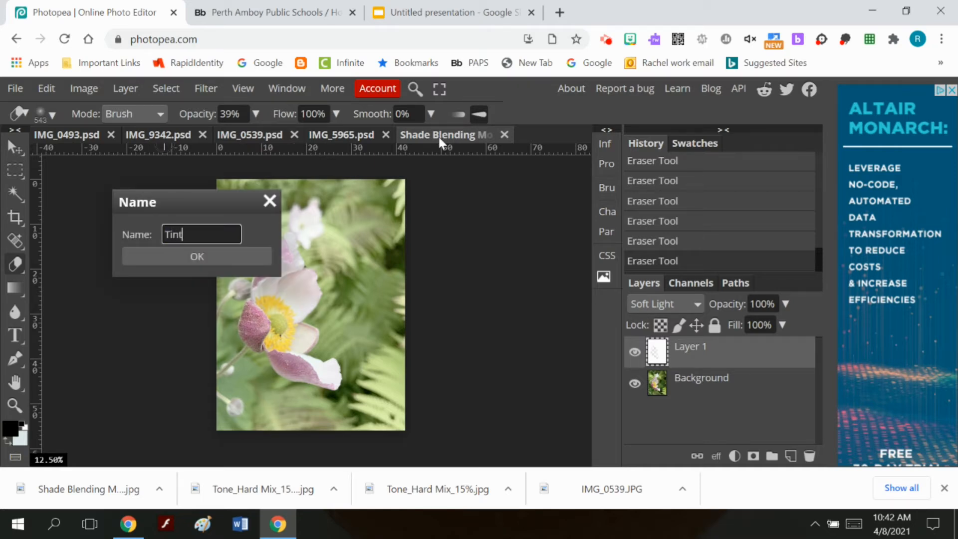
pyautogui.write('_Blending Mode')
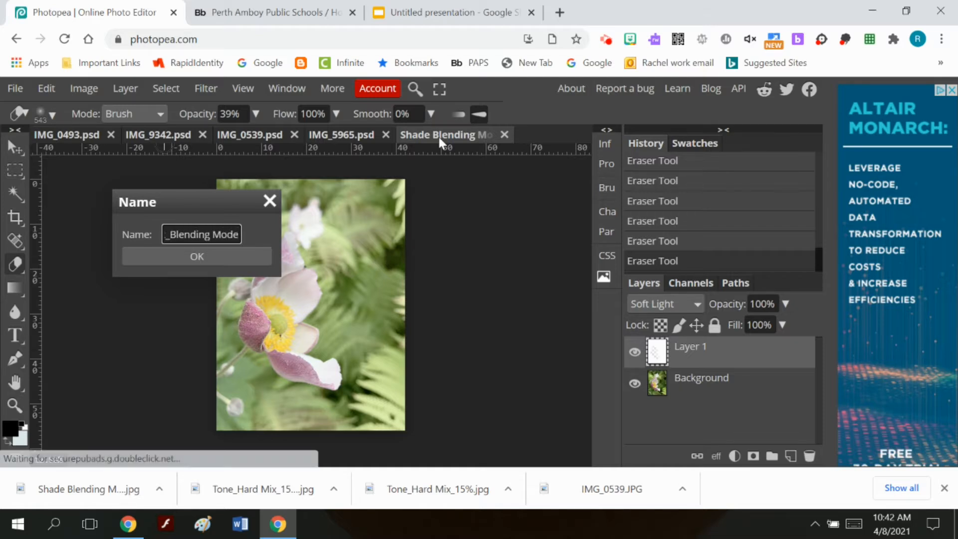
pyautogui.write(' Sof')
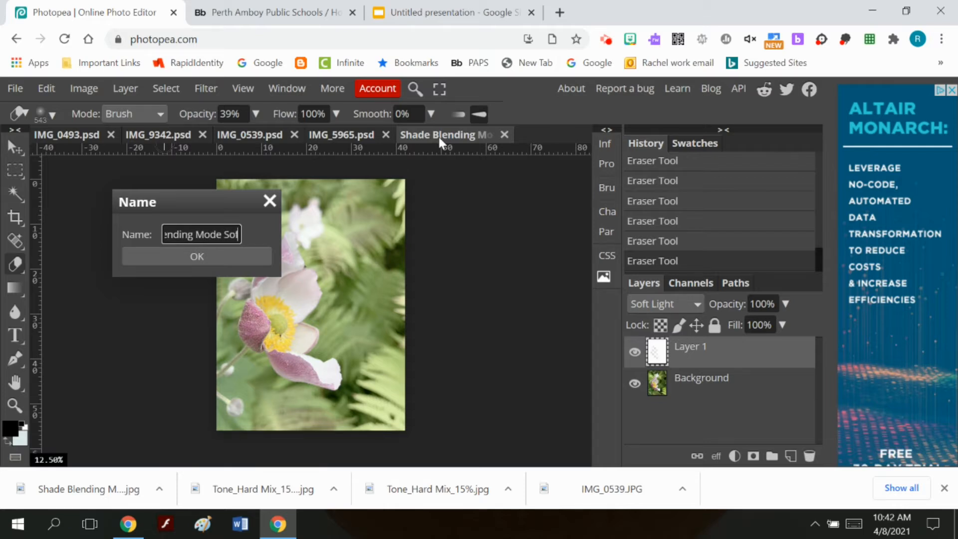
pyautogui.write('t Light_100')
pyautogui.press('BackSpace')
pyautogui.write('%')
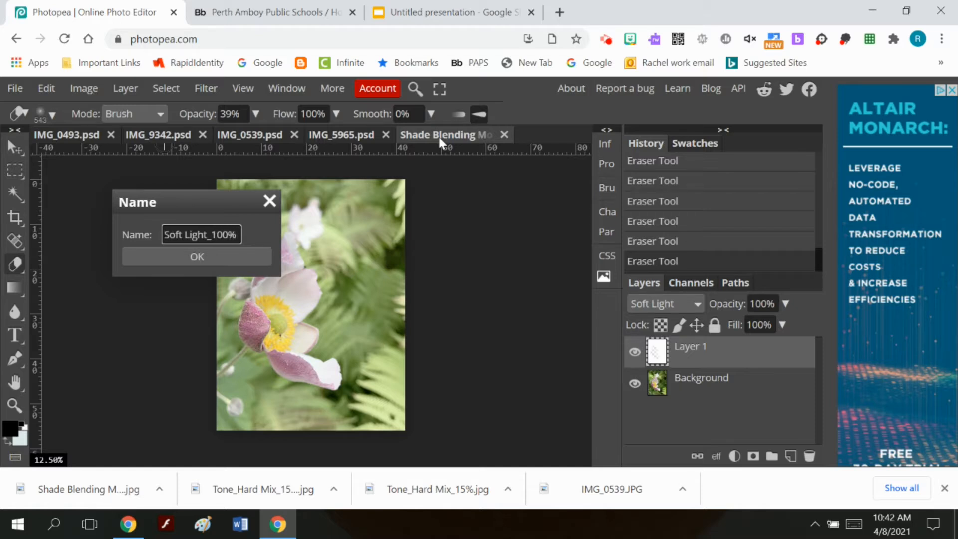
pyautogui.write(' partial soft')
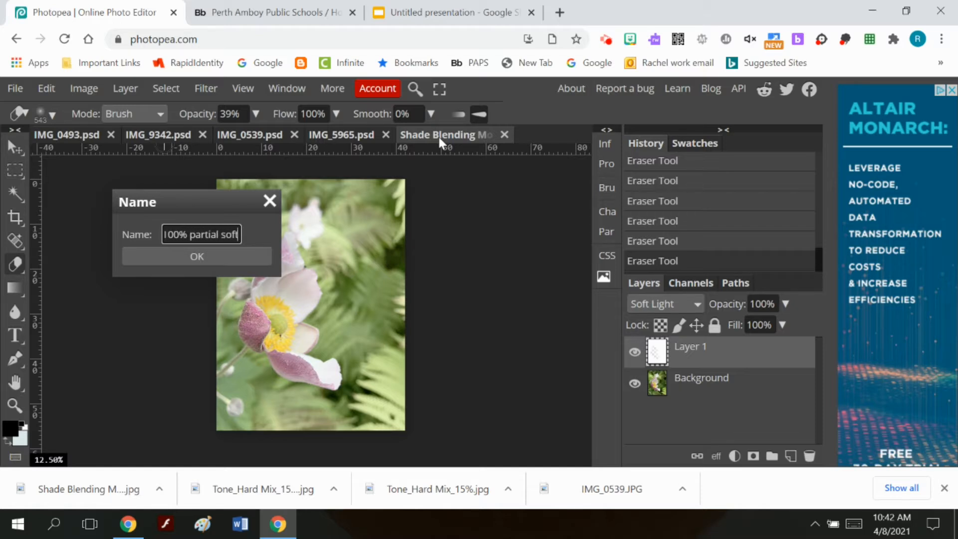
pyautogui.write(' eraser')
# Copy the new document name and paste it as the title of slide 5 in Google Slides
pyautogui.moveTo(236, 236); pyautogui.dragTo(151, 230)
pyautogui.rightClick(183, 234)
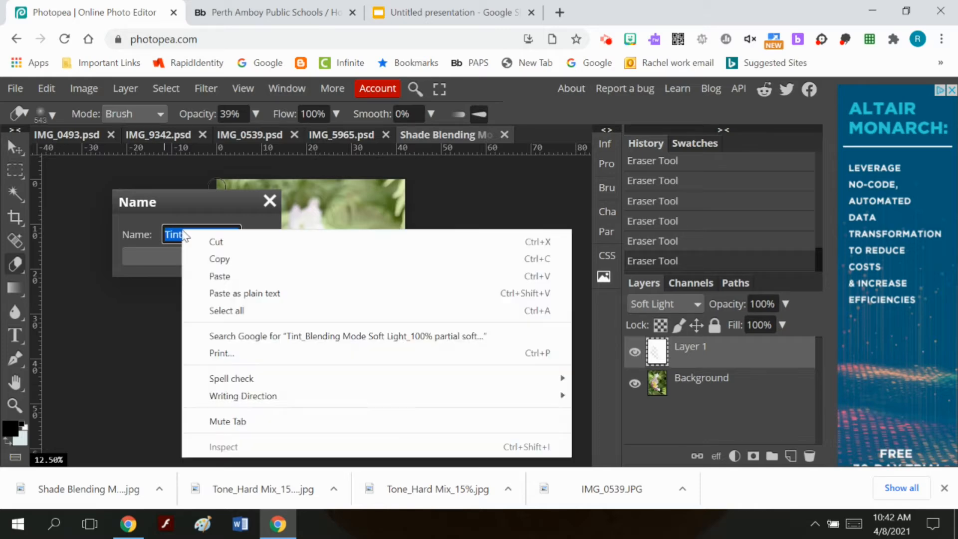
pyautogui.click(211, 259)
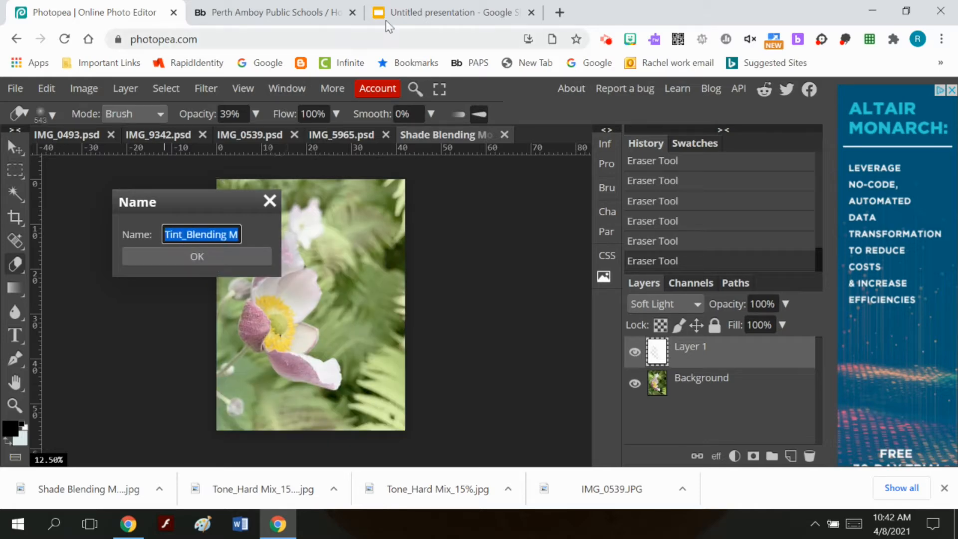
pyautogui.click(422, 12)
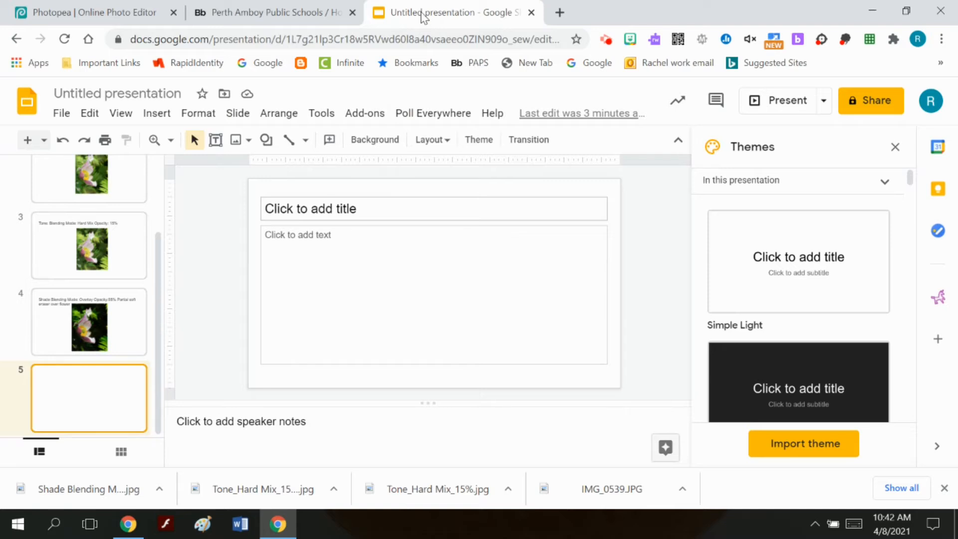
pyautogui.click(325, 210)
pyautogui.rightClick(323, 211)
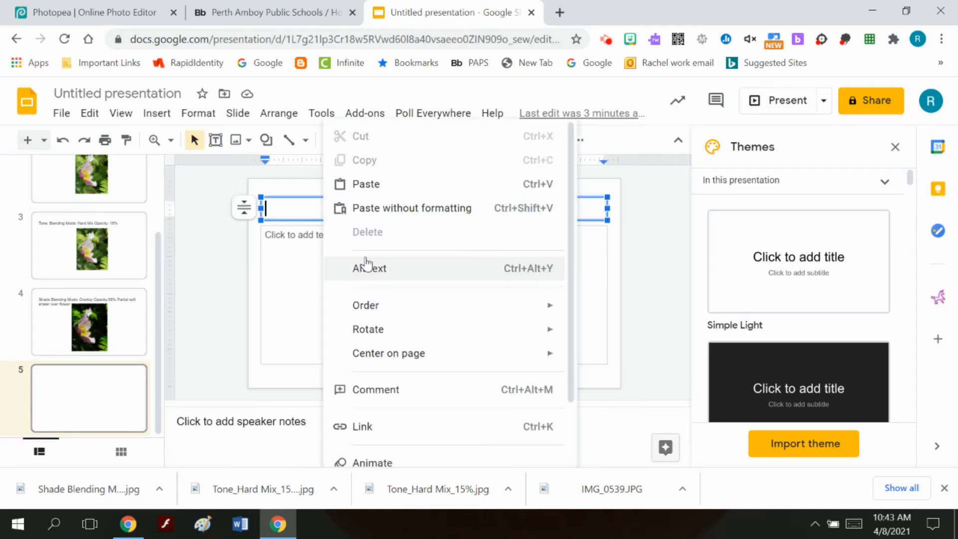
pyautogui.click(385, 185)
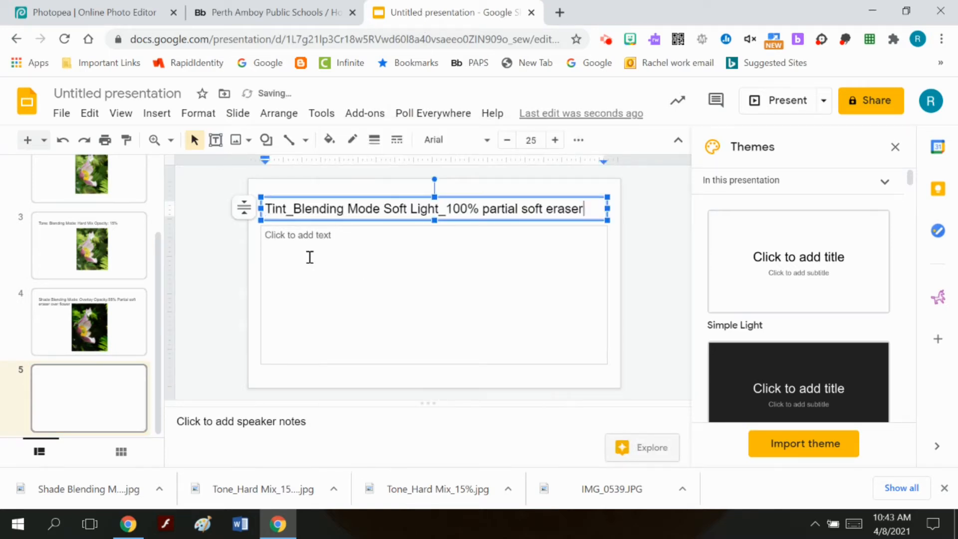
pyautogui.click(308, 242)
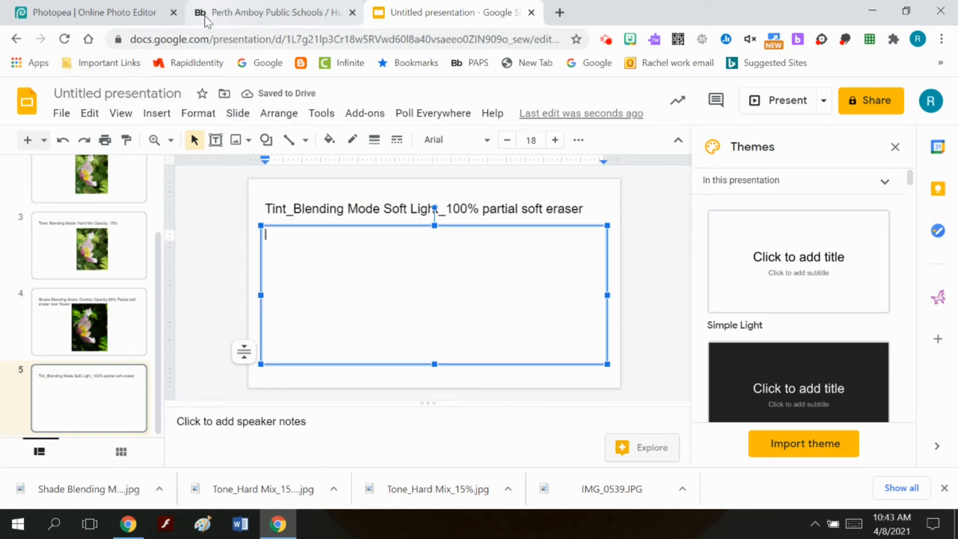
# In Photopea, apply the document's new name, export the image as a JPG at 100% quality, and return to Google Slides
pyautogui.click(143, 11)
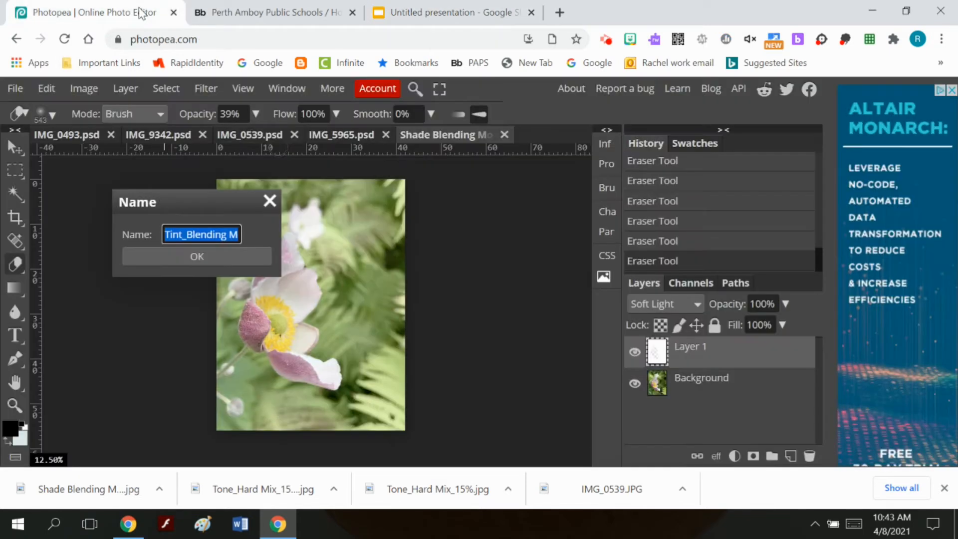
pyautogui.click(208, 254)
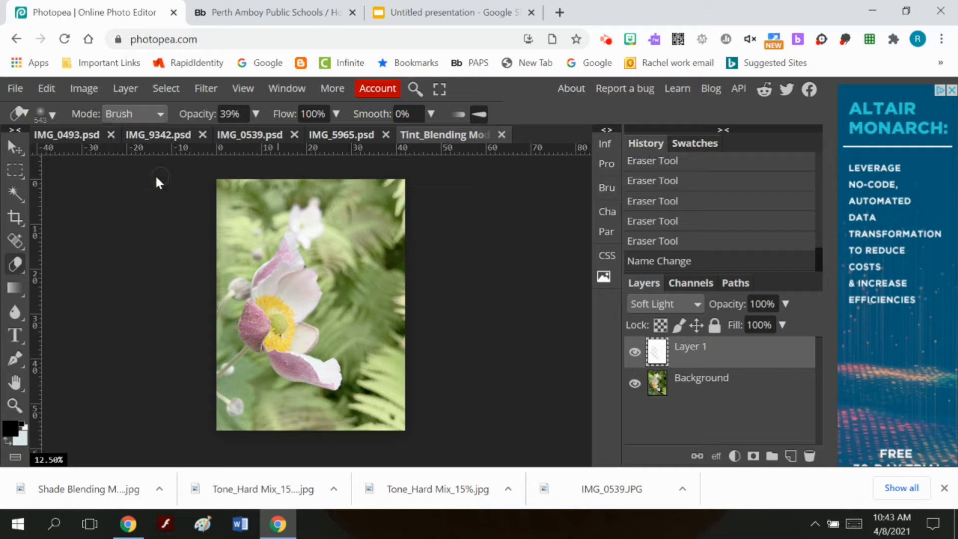
pyautogui.click(14, 81)
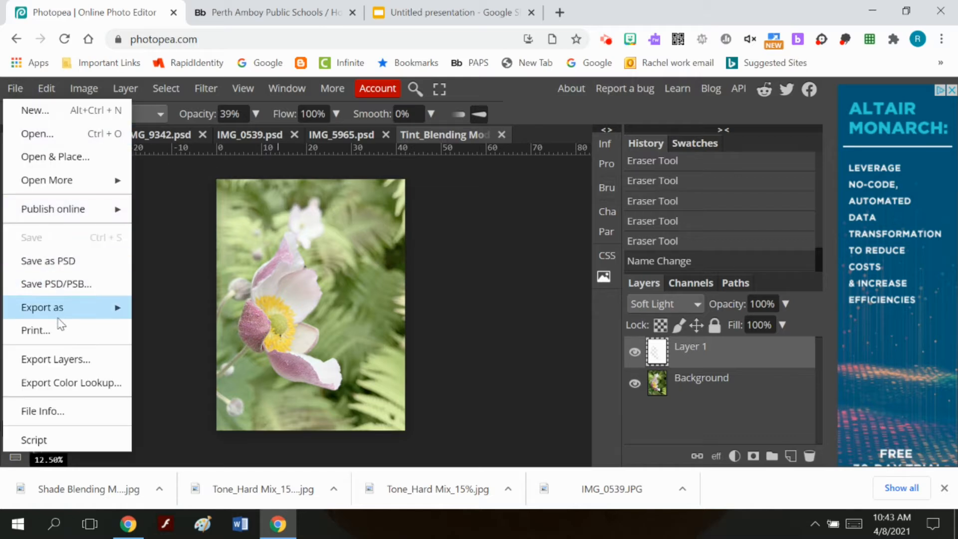
pyautogui.moveTo(75, 307)
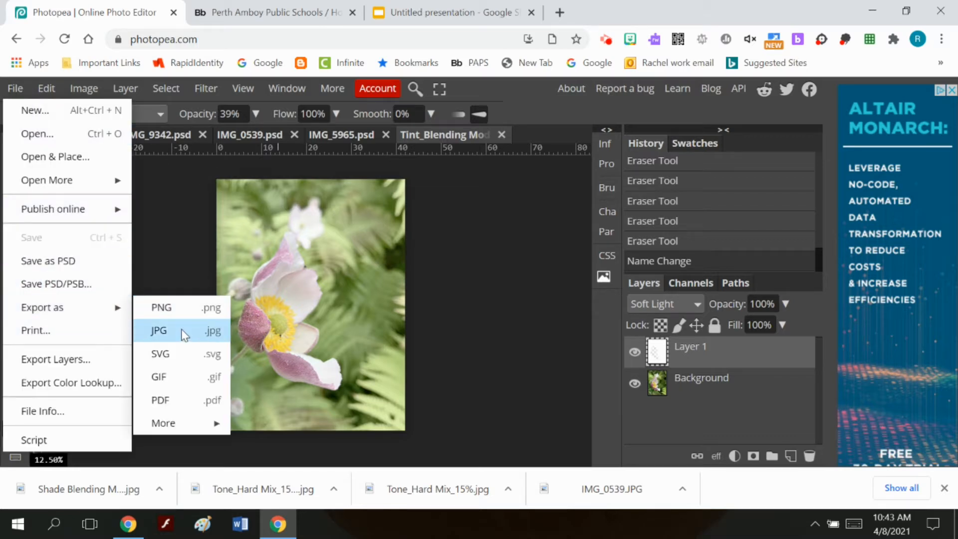
pyautogui.click(183, 331)
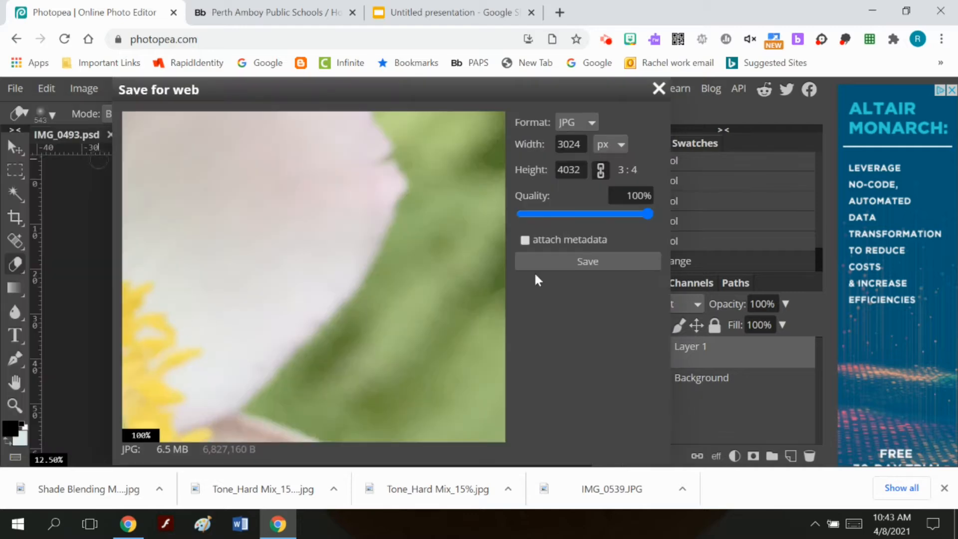
pyautogui.click(572, 261)
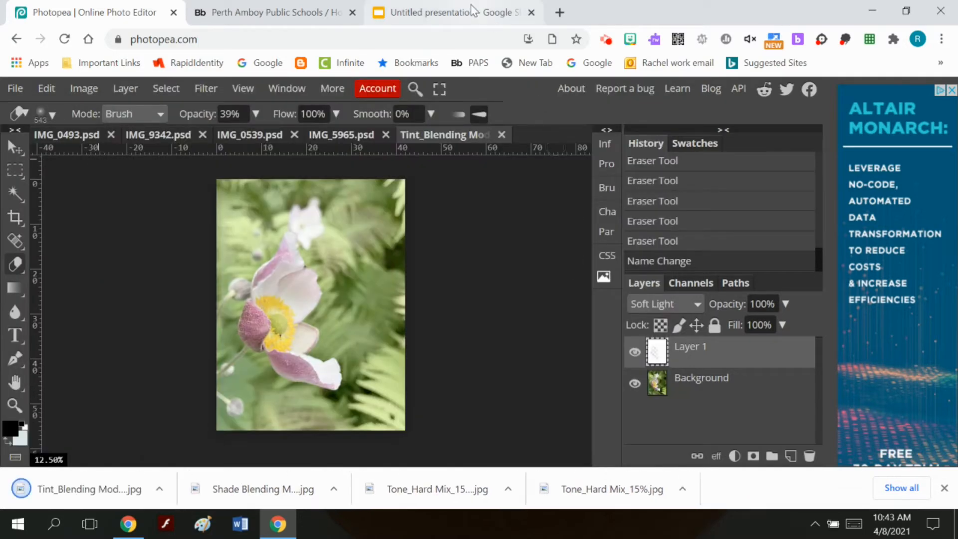
pyautogui.click(438, 12)
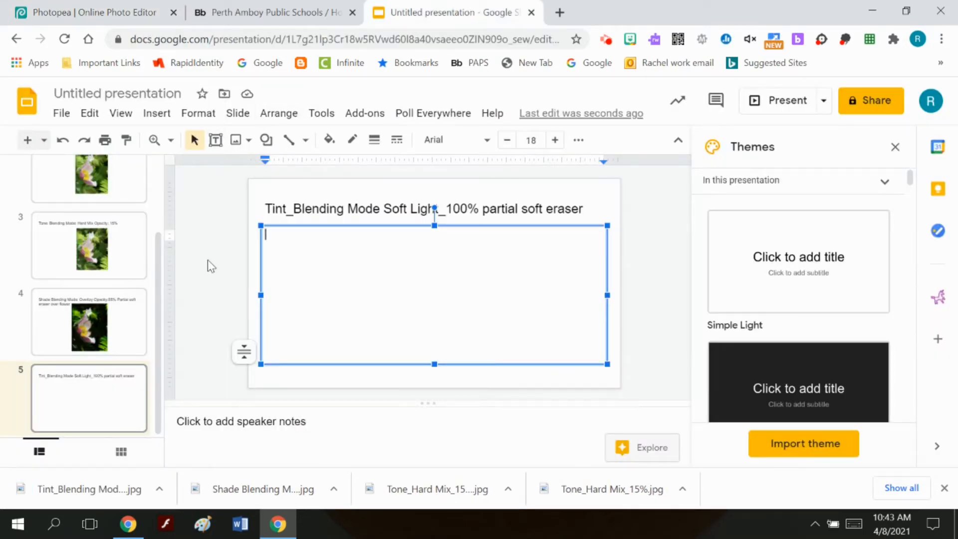
pyautogui.click(61, 114)
pyautogui.click(102, 199)
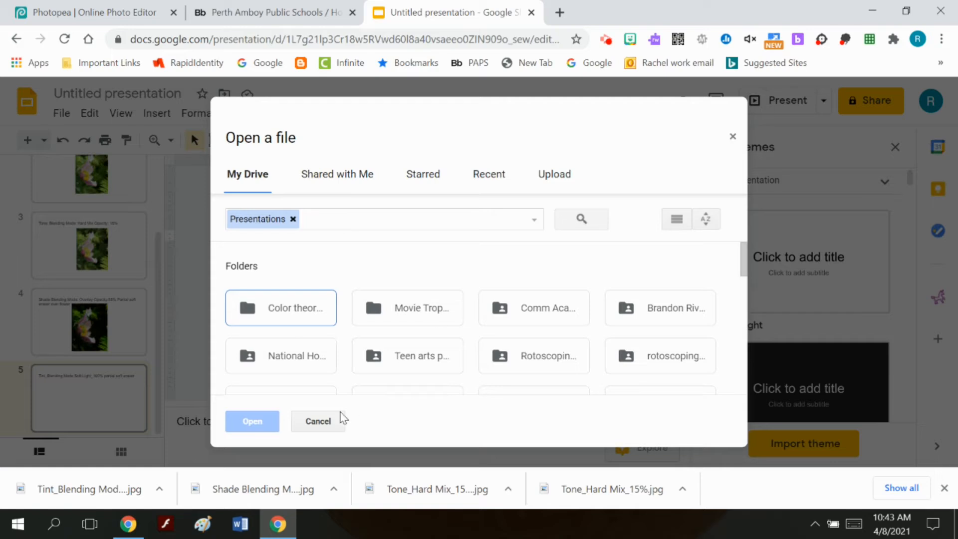
pyautogui.click(336, 421)
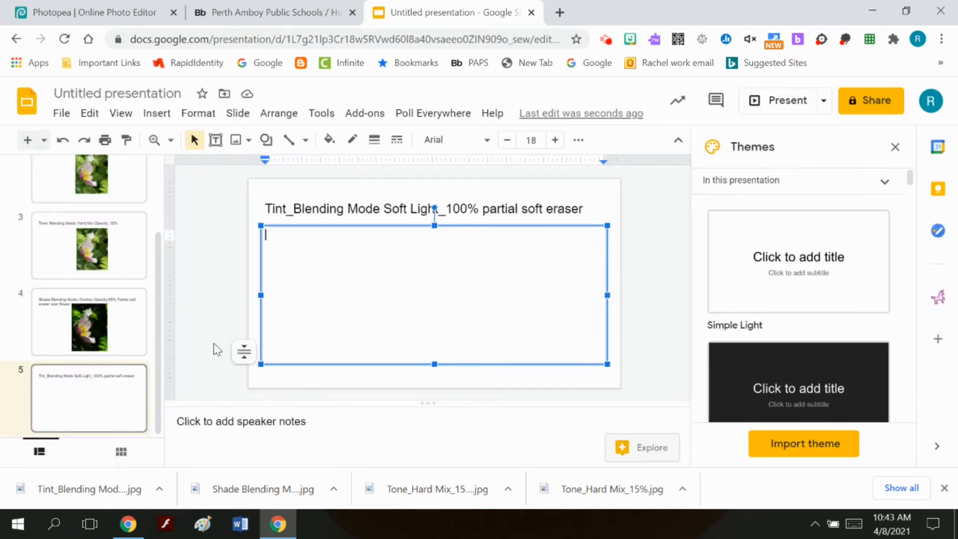
# Insert the exported Tint_Blending Mode Soft Light JPG from today's Downloads files onto slide 5
pyautogui.click(238, 142)
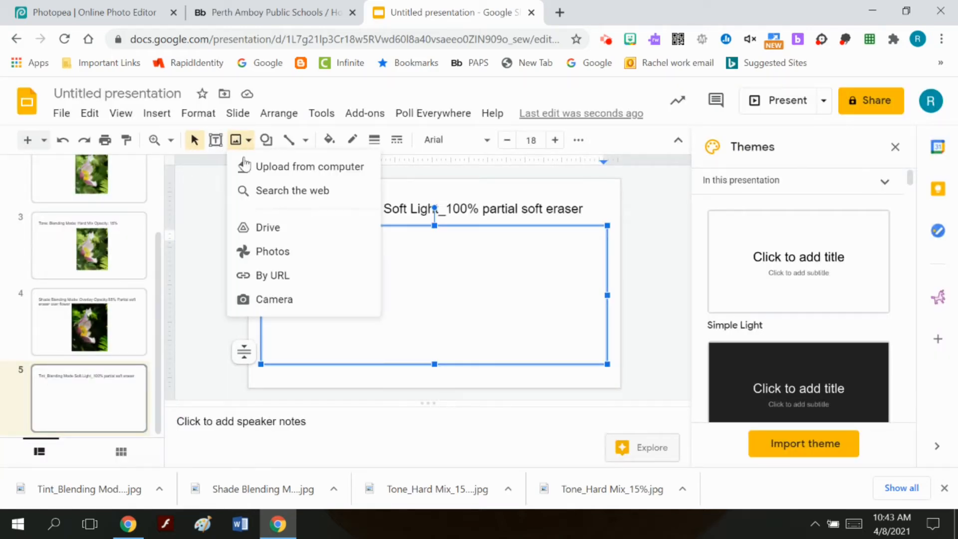
pyautogui.click(259, 172)
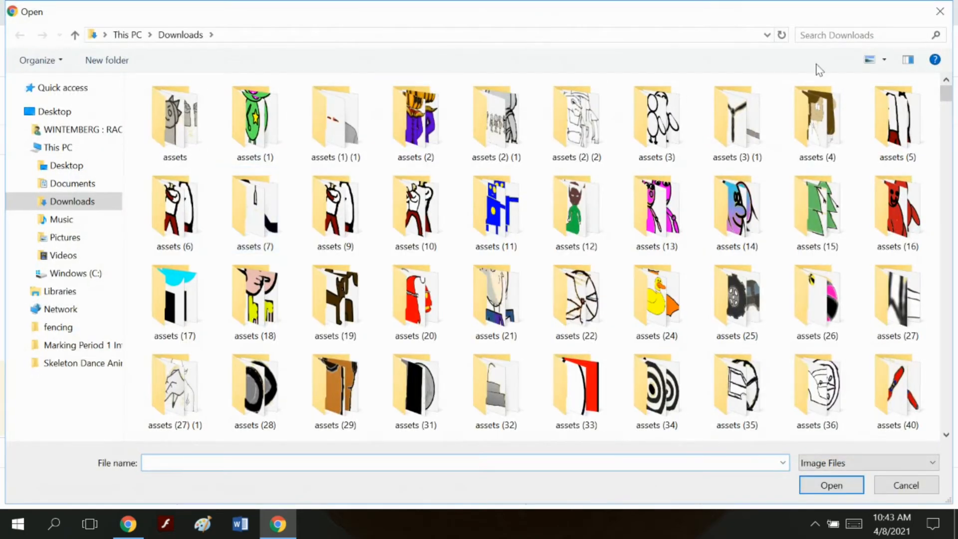
pyautogui.click(876, 36)
pyautogui.click(877, 51)
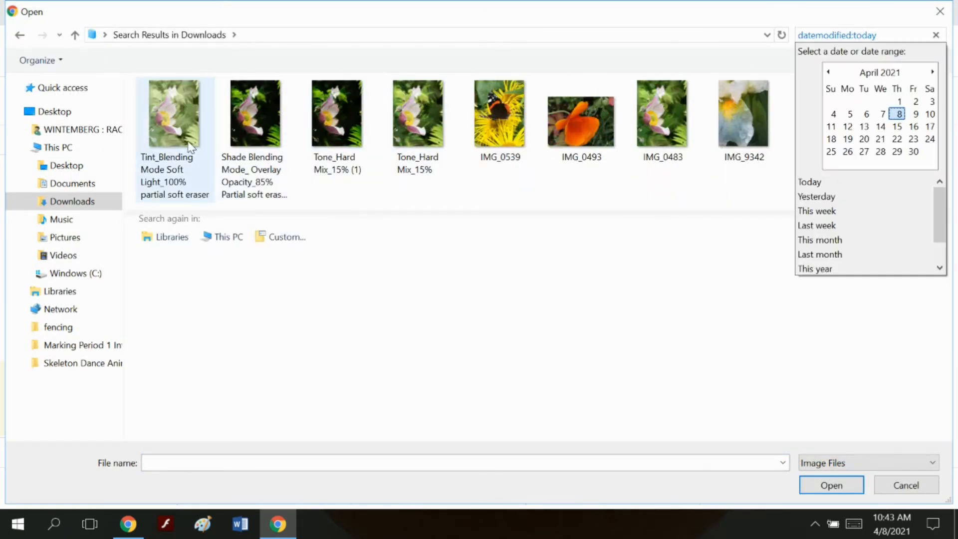
pyautogui.doubleClick(191, 144)
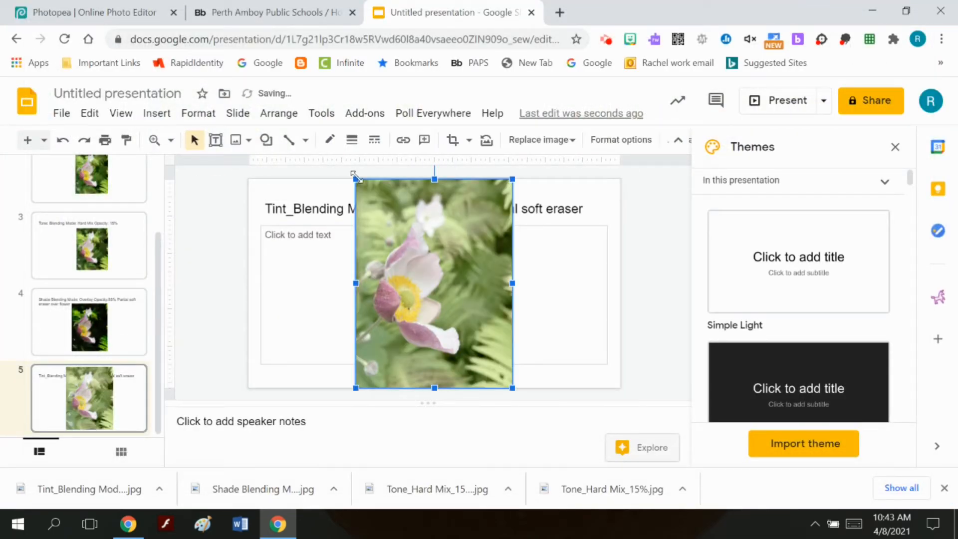
# Shrink the tint photo to fit below the slide 5 title and compare the slide with the shade slide
pyautogui.moveTo(355, 179); pyautogui.dragTo(386, 220)
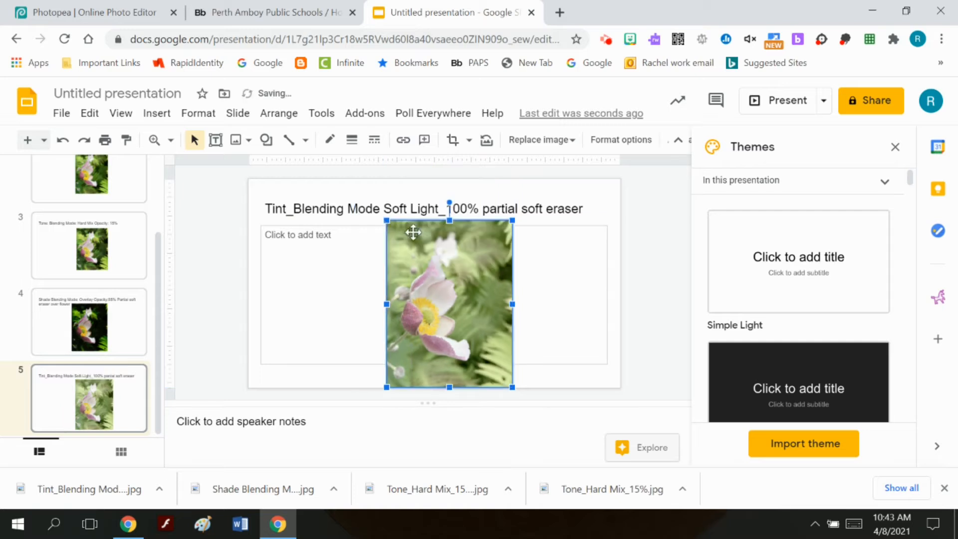
pyautogui.moveTo(512, 387); pyautogui.dragTo(495, 364)
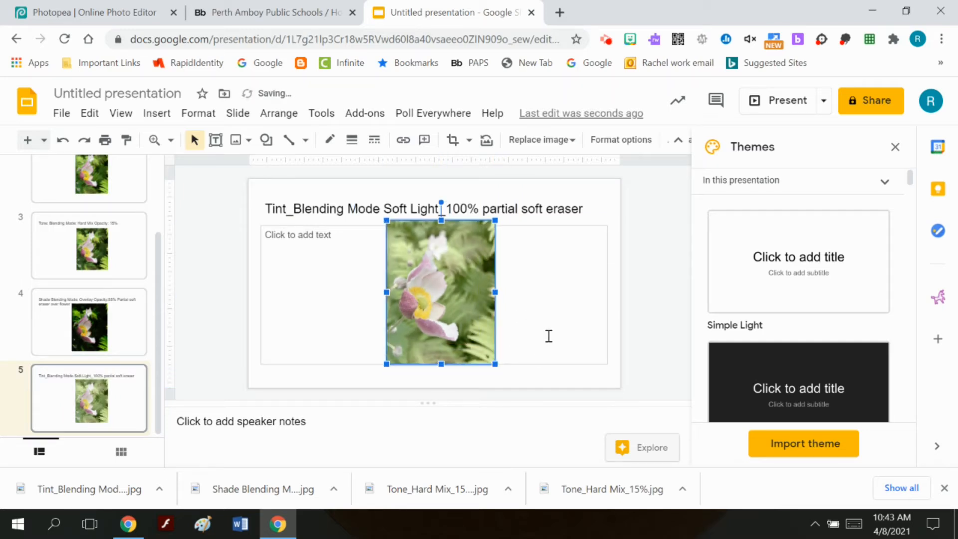
pyautogui.click(549, 336)
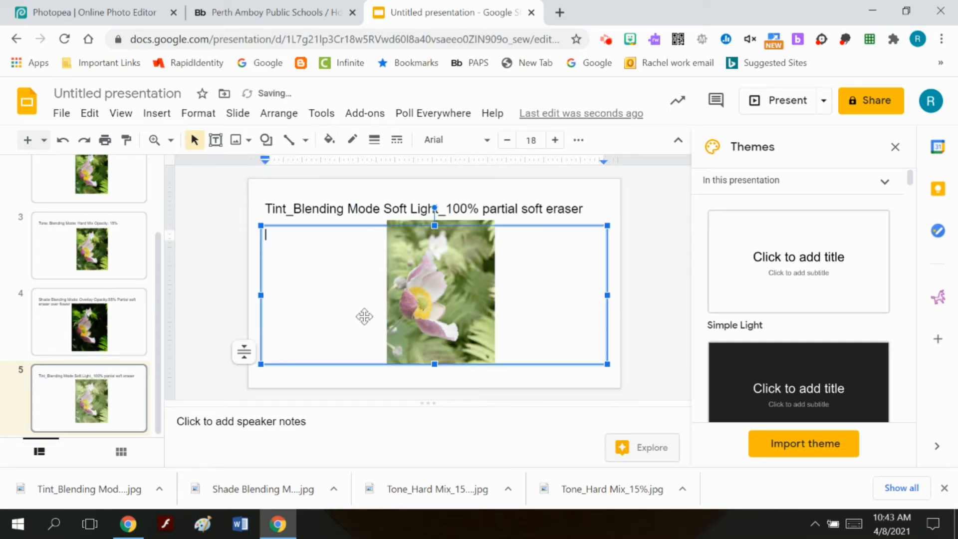
pyautogui.click(102, 327)
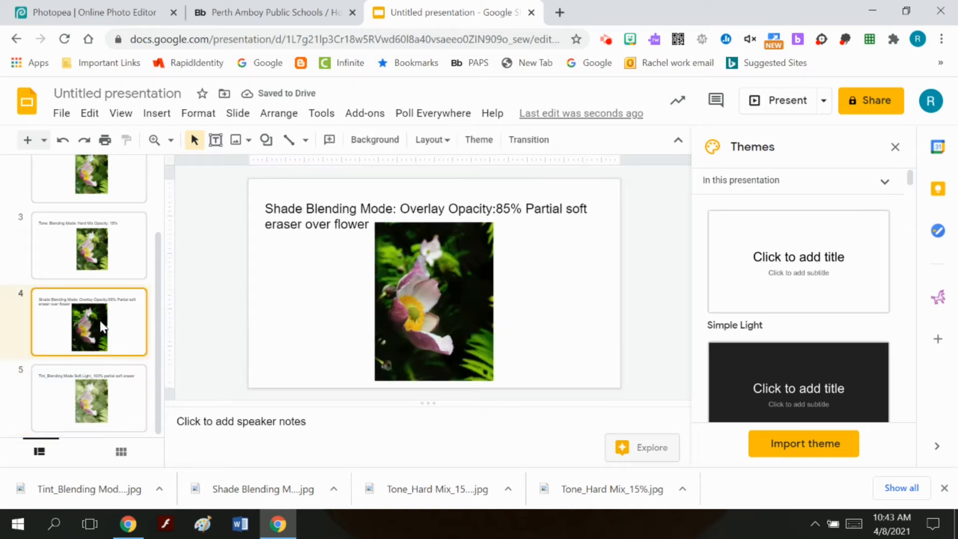
pyautogui.click(101, 396)
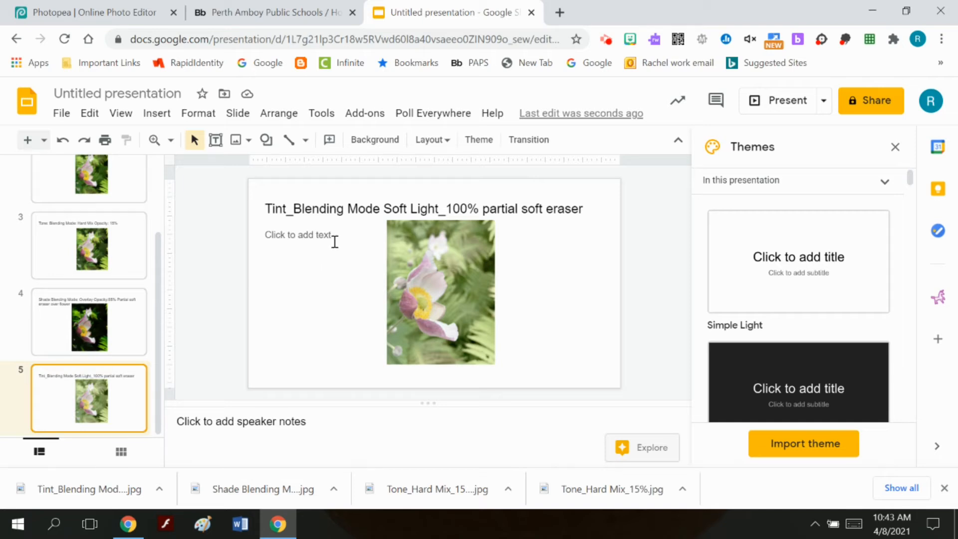
pyautogui.click(86, 322)
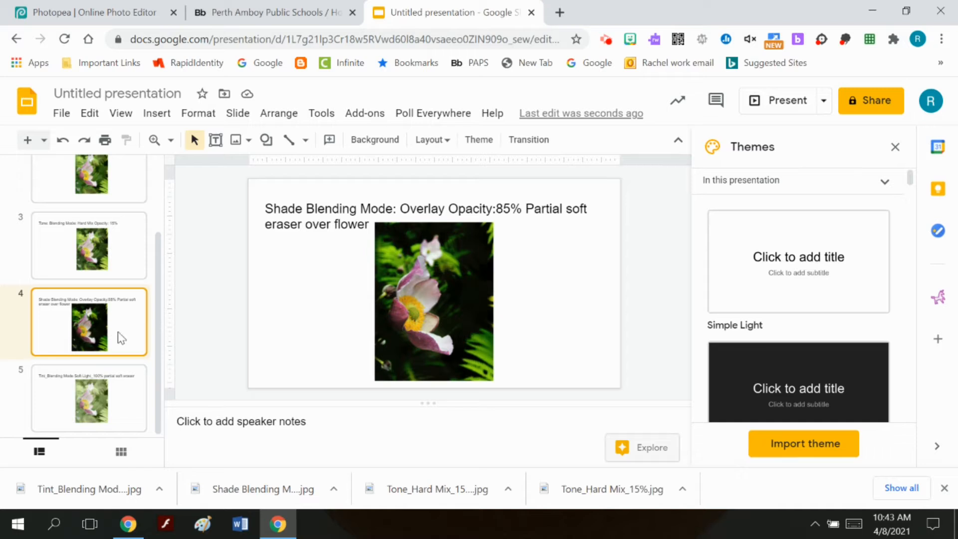
pyautogui.click(102, 394)
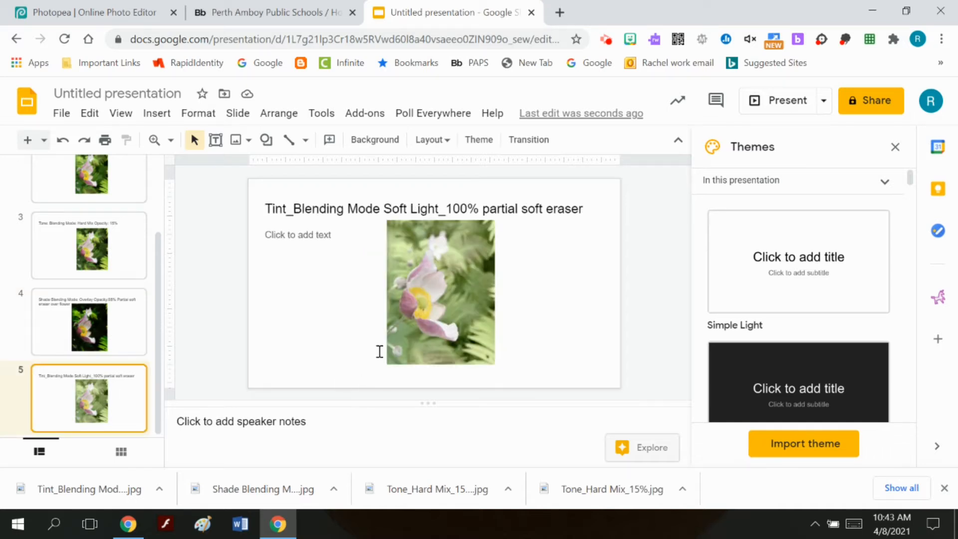
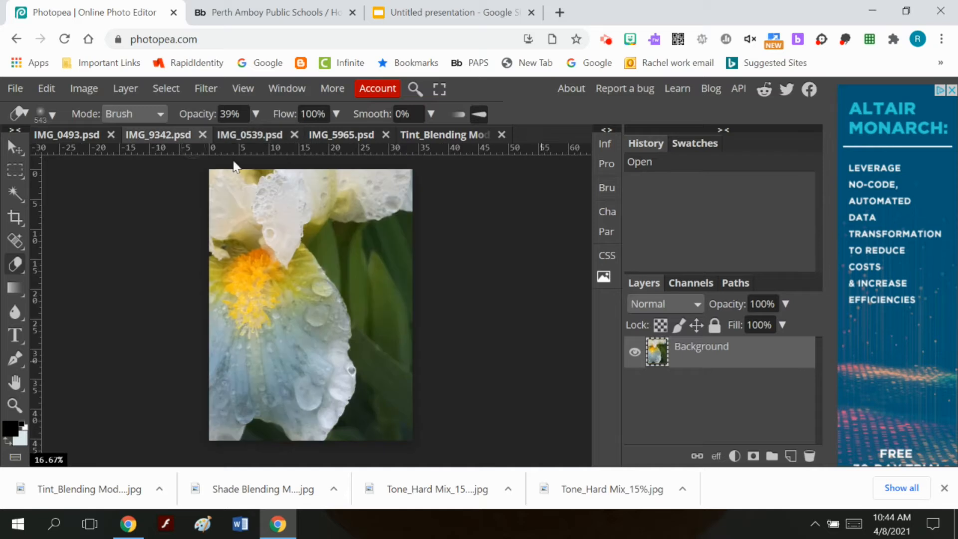
# Copy the entire IMG_9342 photo and paste it as a layer into the Tint_Blending Mode document
pyautogui.click(161, 93)
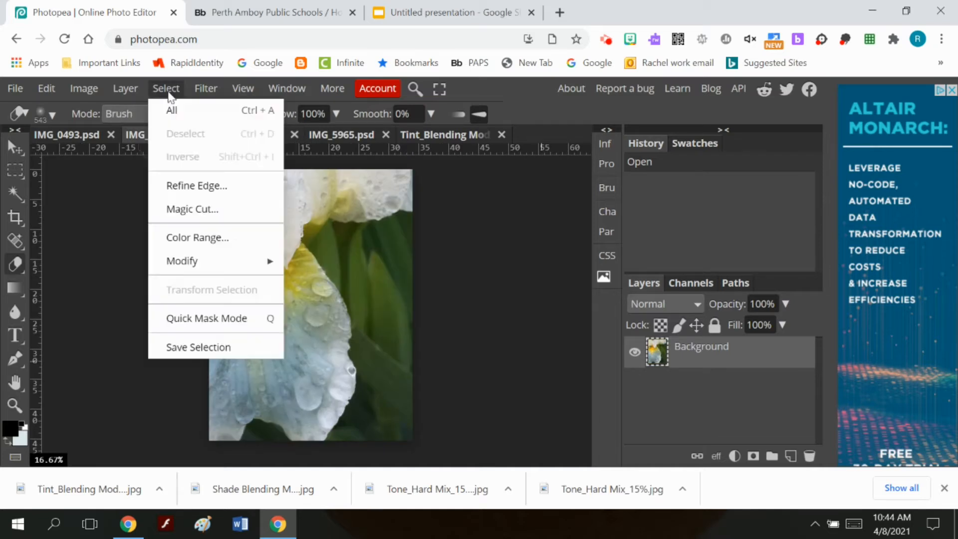
pyautogui.click(175, 106)
pyautogui.click(54, 94)
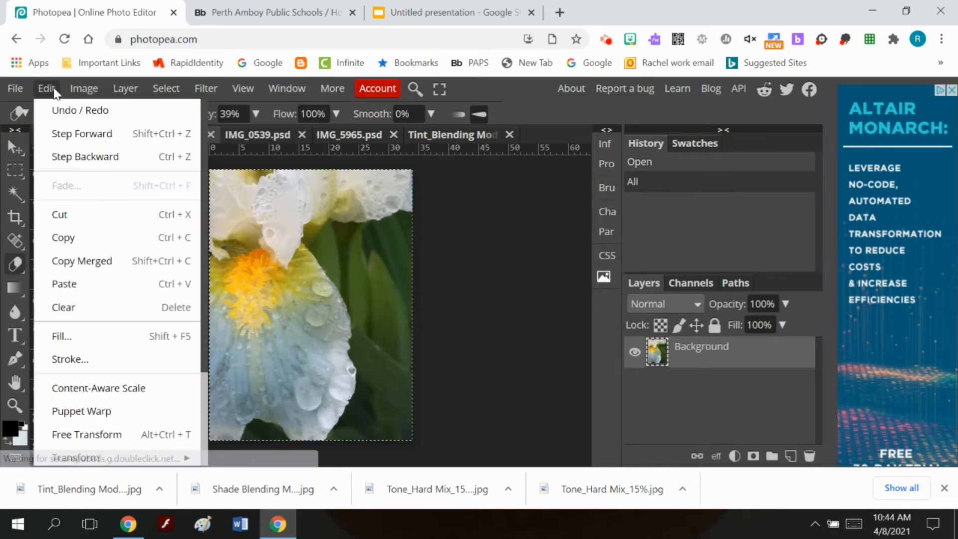
pyautogui.click(113, 237)
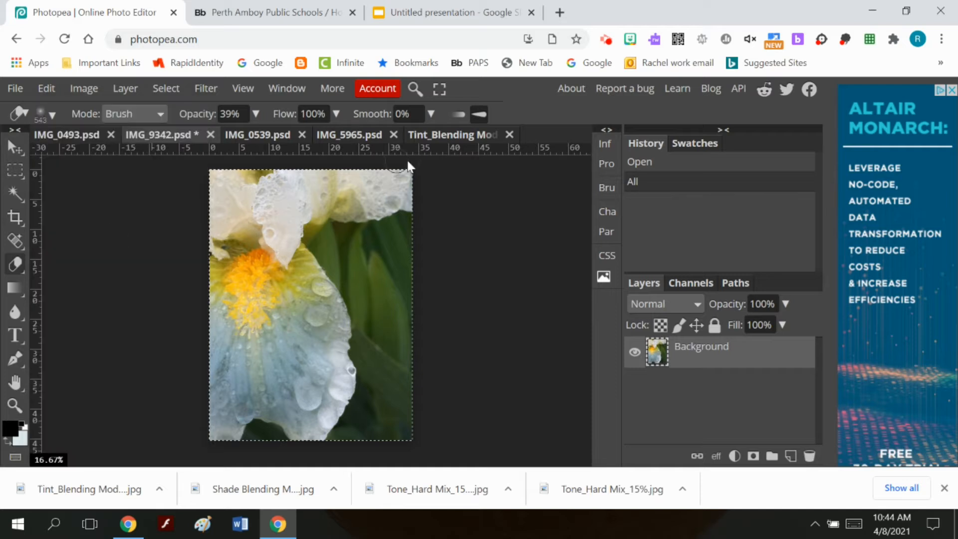
pyautogui.click(456, 133)
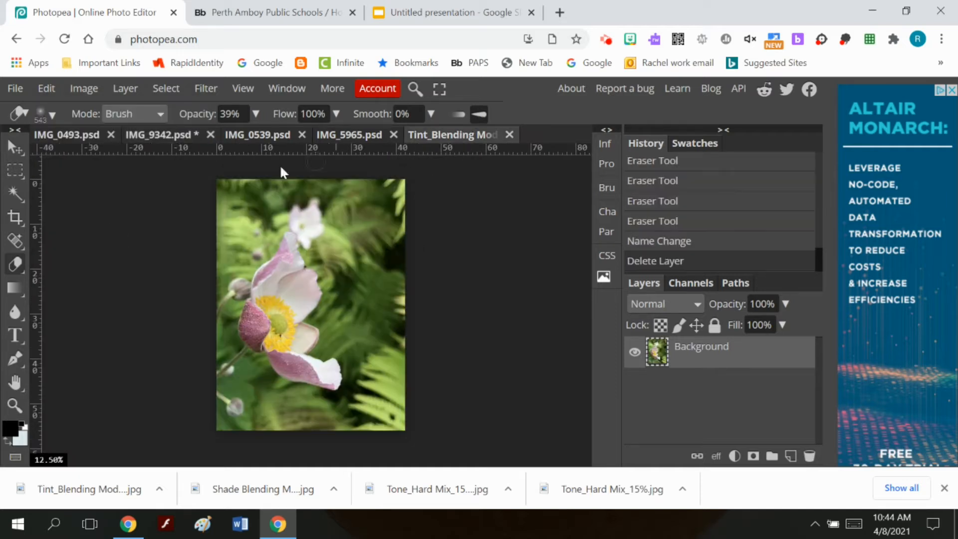
pyautogui.click(46, 89)
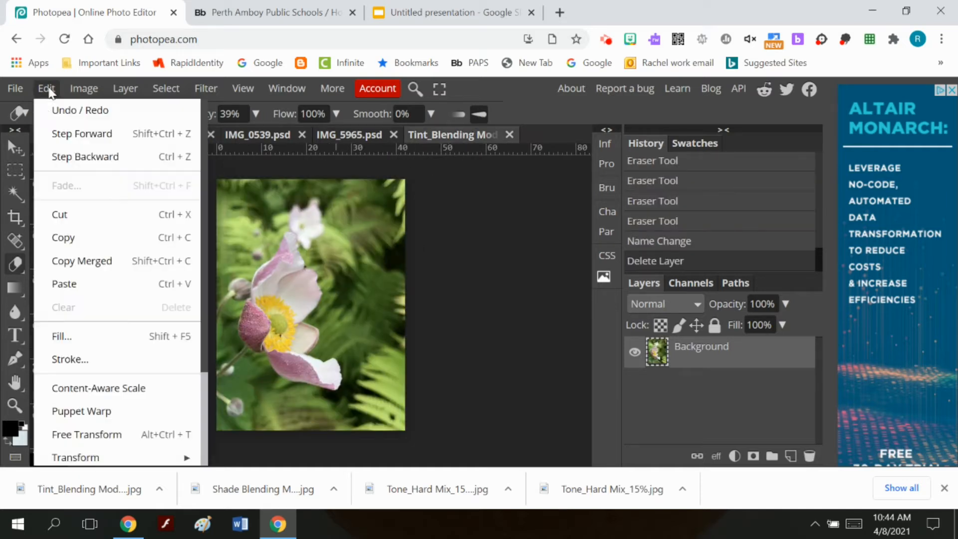
pyautogui.click(86, 282)
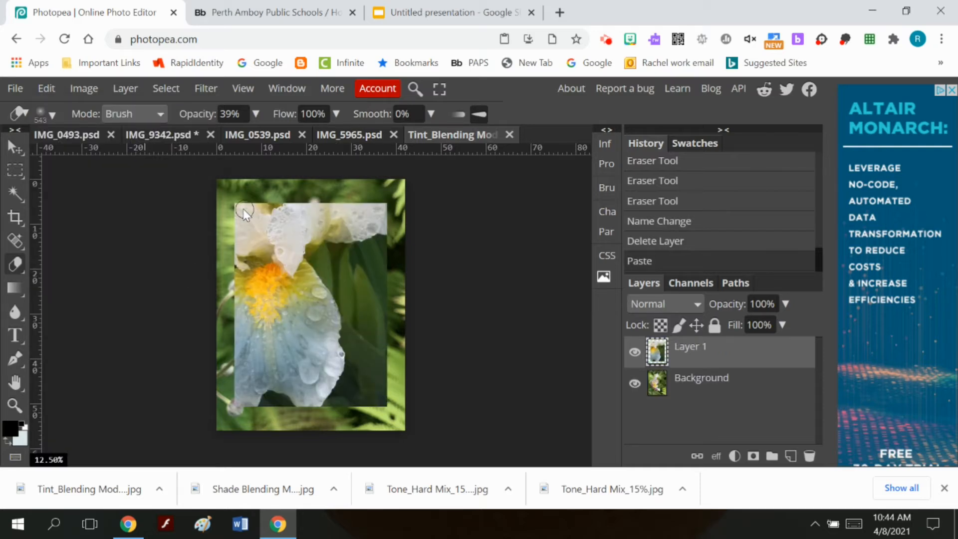
# Scale the pasted iris layer to about 123.5% so it covers the whole canvas, and apply the transform
pyautogui.click(47, 87)
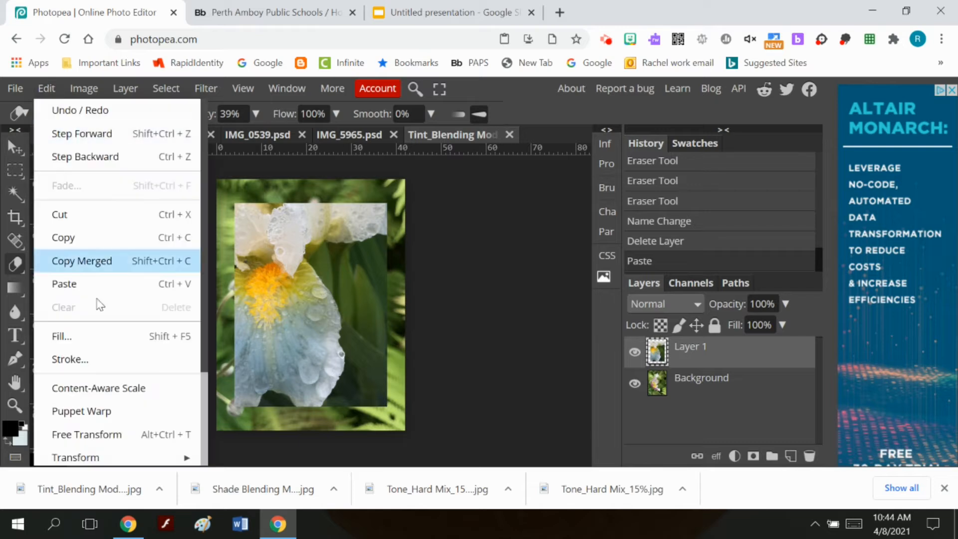
pyautogui.moveTo(58, 458)
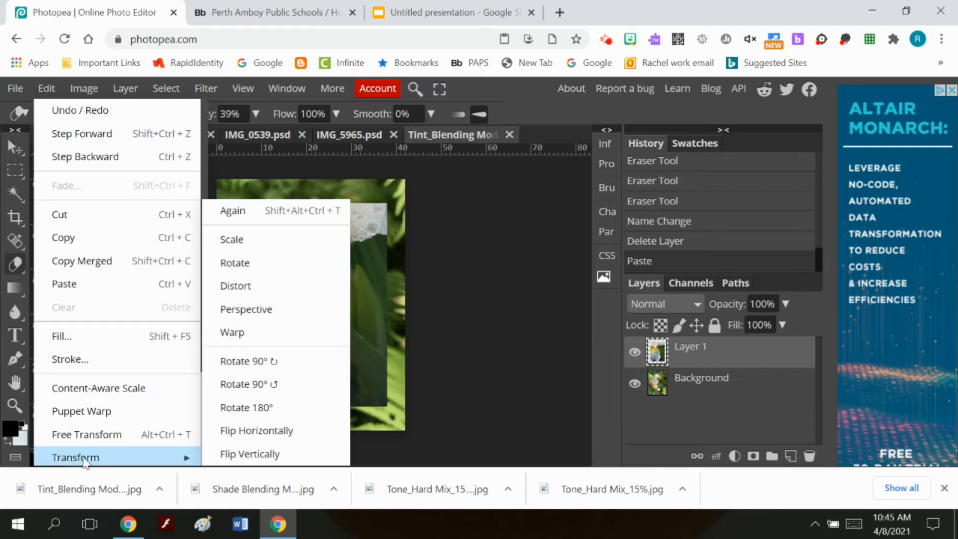
pyautogui.click(275, 239)
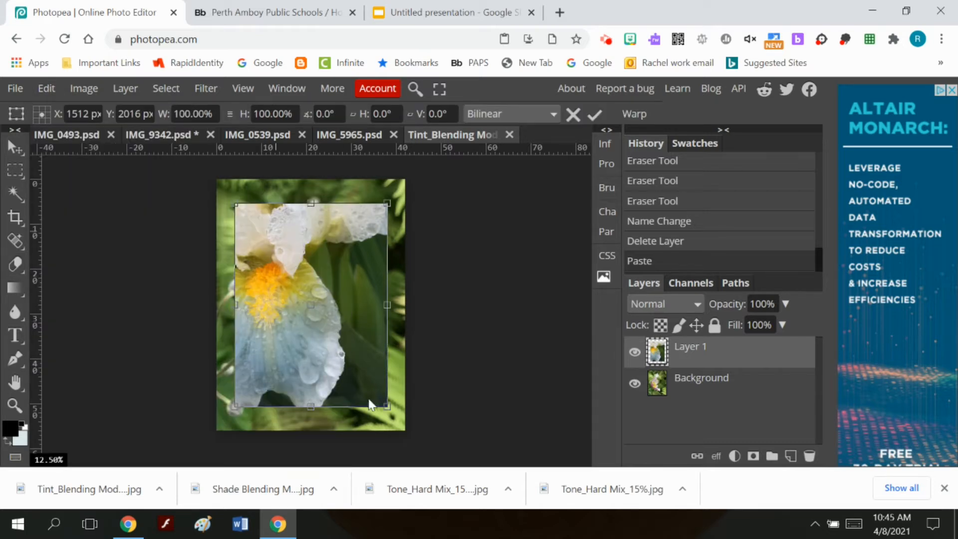
pyautogui.moveTo(387, 405); pyautogui.dragTo(403, 430)
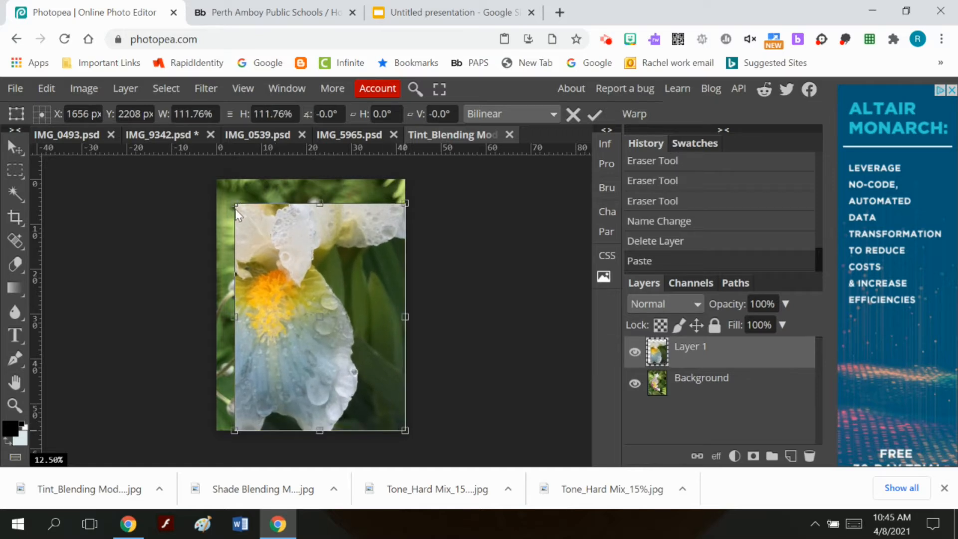
pyautogui.moveTo(235, 205); pyautogui.dragTo(214, 173)
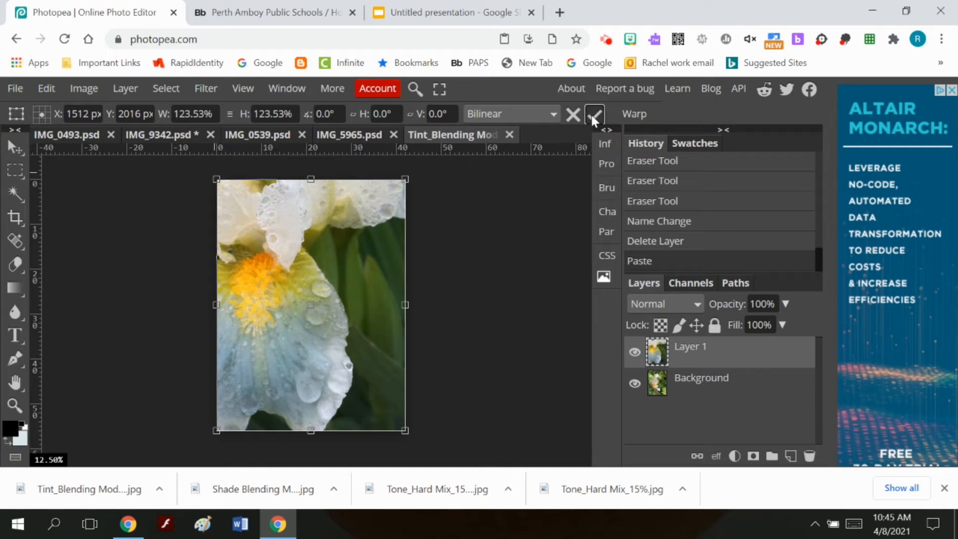
pyautogui.press('e')
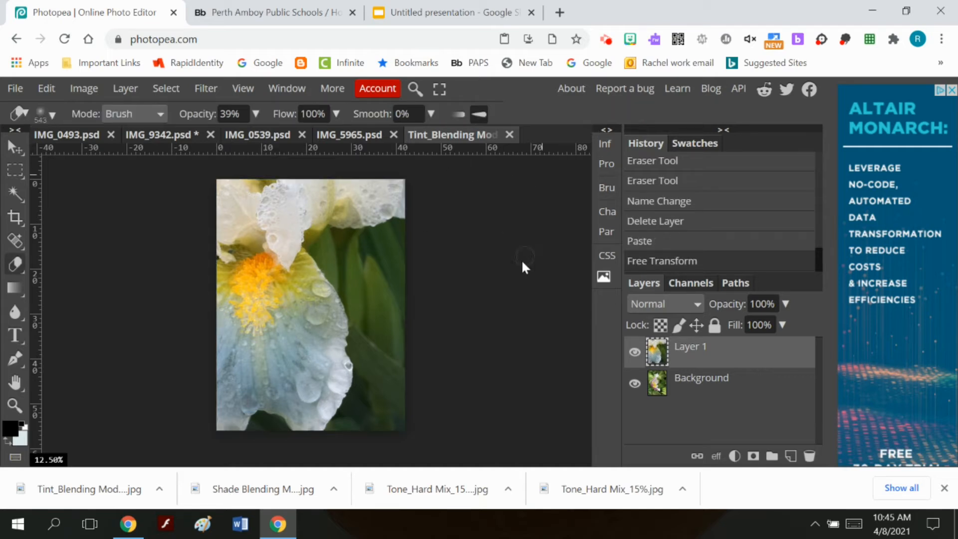
# Try the Overlay, Color Burn, Hard Mix and Pin Light blending modes on the iris layer
pyautogui.click(696, 302)
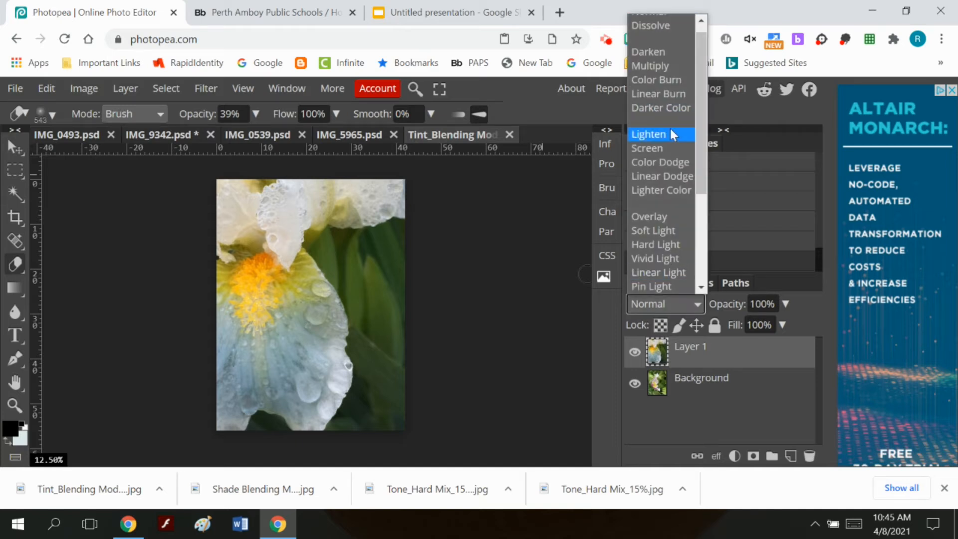
pyautogui.click(663, 217)
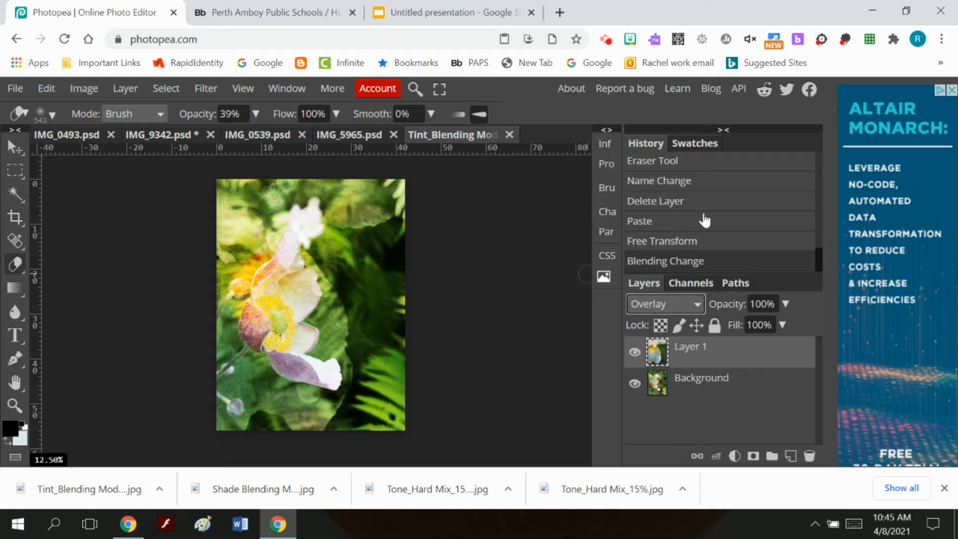
pyautogui.click(689, 311)
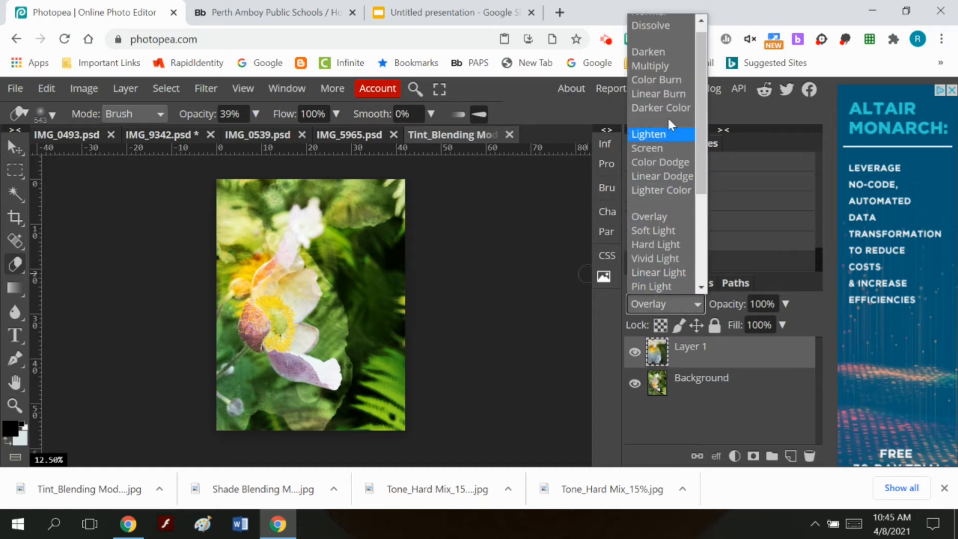
pyautogui.click(668, 80)
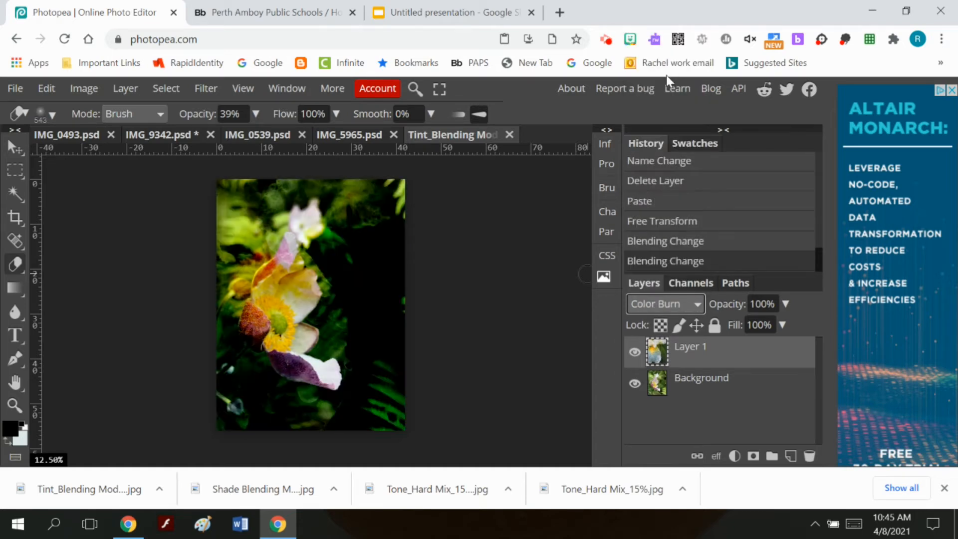
pyautogui.click(697, 305)
pyautogui.scroll(-1, 682, 246)
pyautogui.click(666, 285)
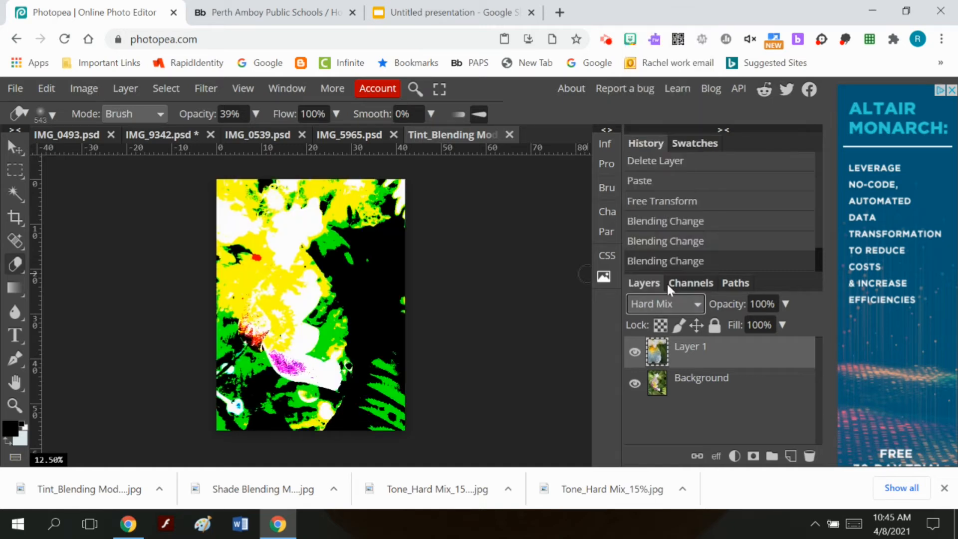
pyautogui.click(692, 304)
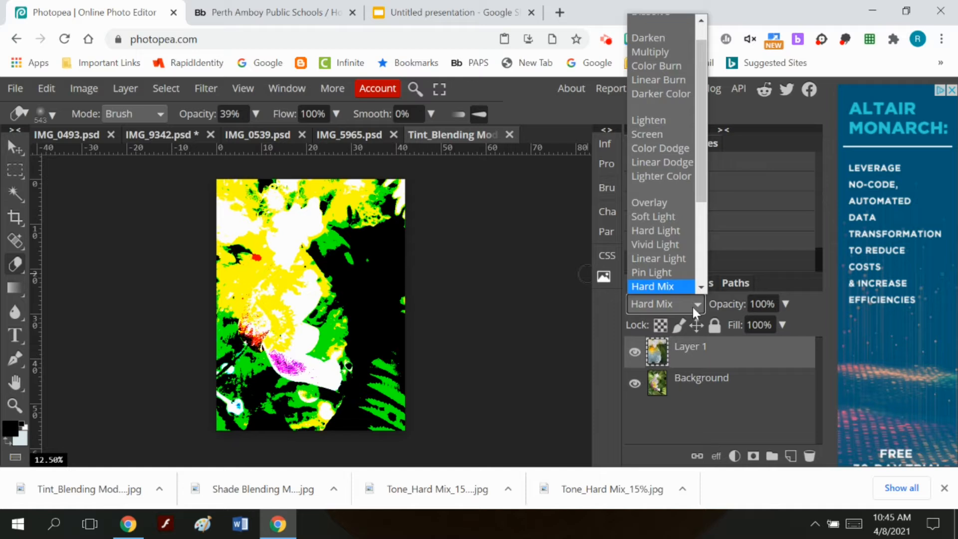
pyautogui.click(679, 273)
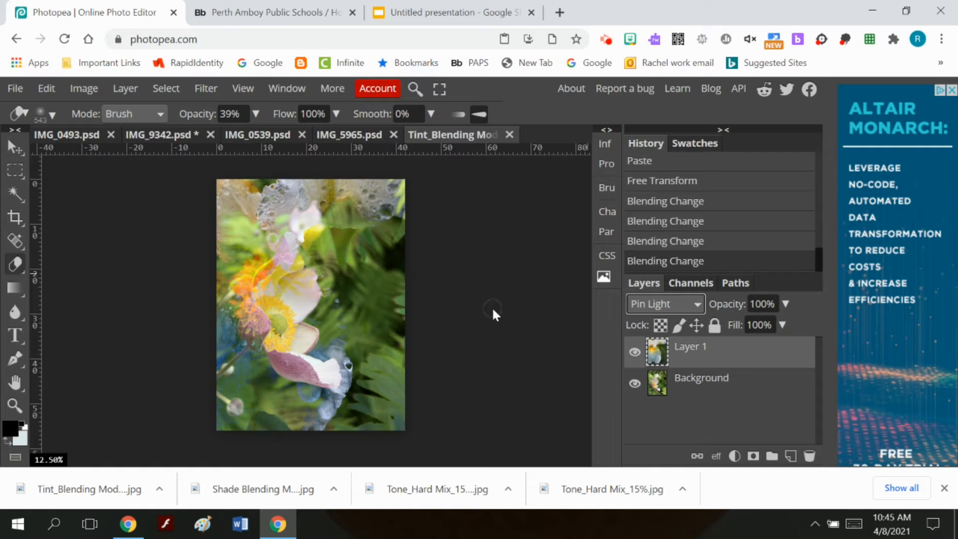
# Try the Vivid Light and Hard Light blending modes on the iris layer, testing the opacity and ending at 100%
pyautogui.click(691, 308)
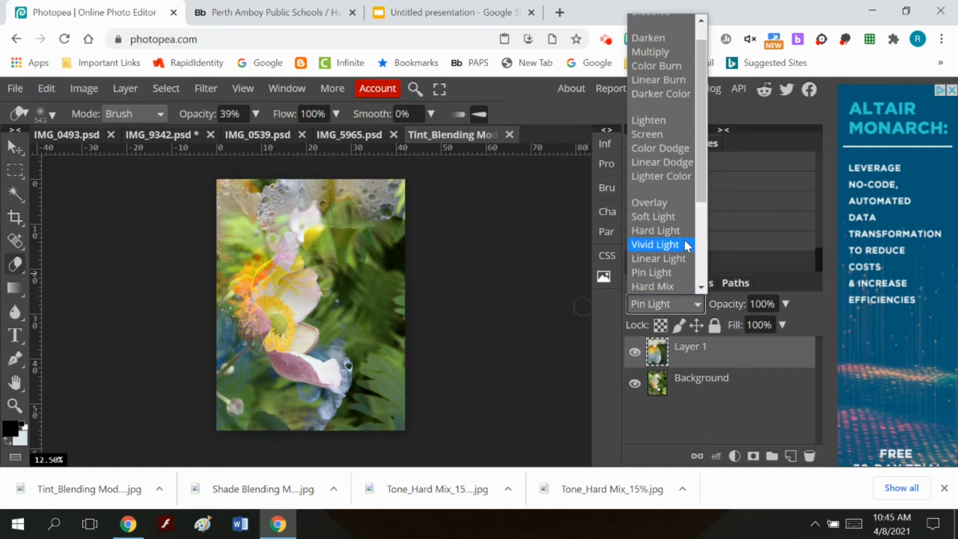
pyautogui.click(686, 245)
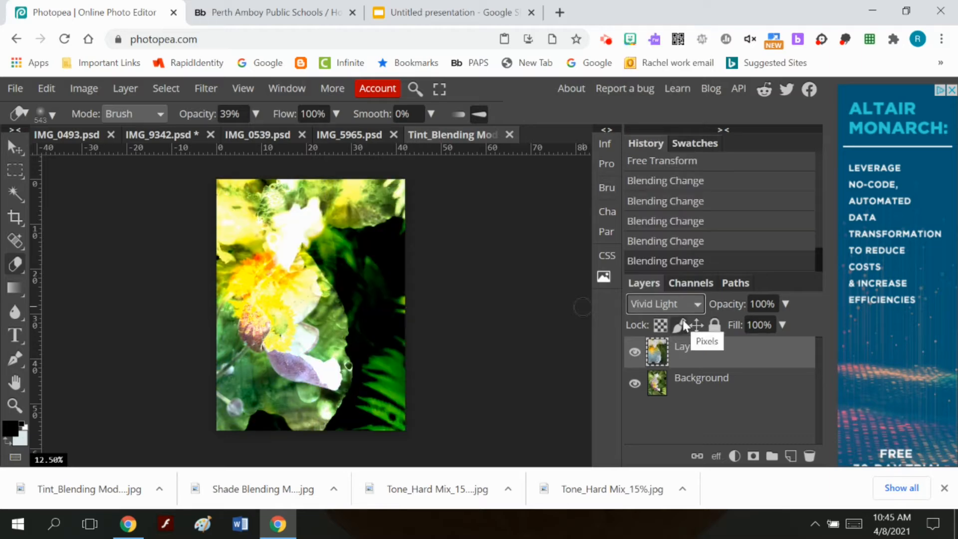
pyautogui.click(689, 304)
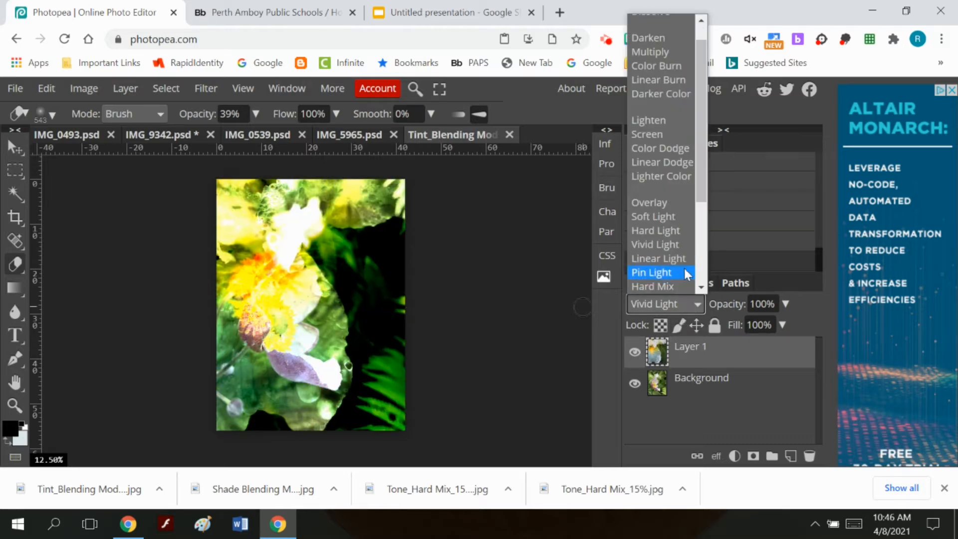
pyautogui.click(666, 233)
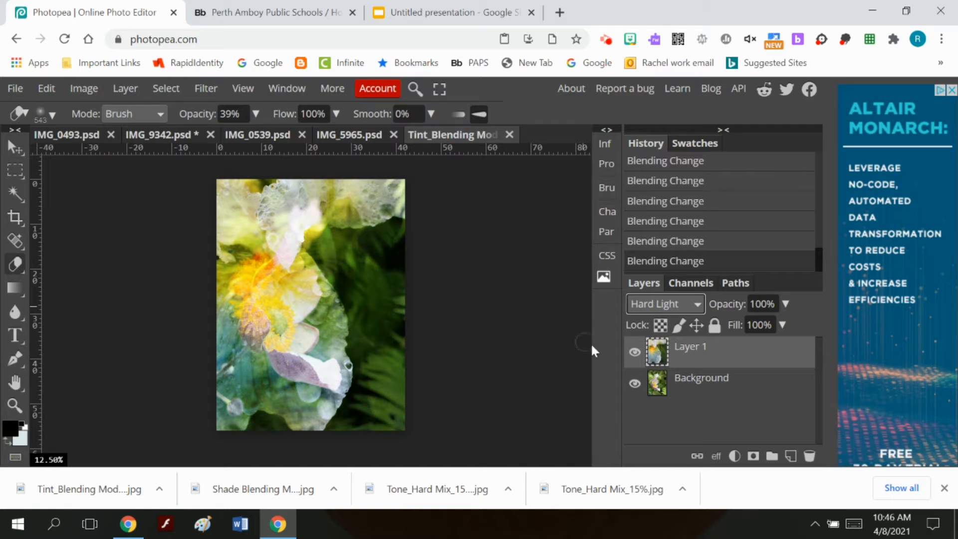
pyautogui.click(785, 304)
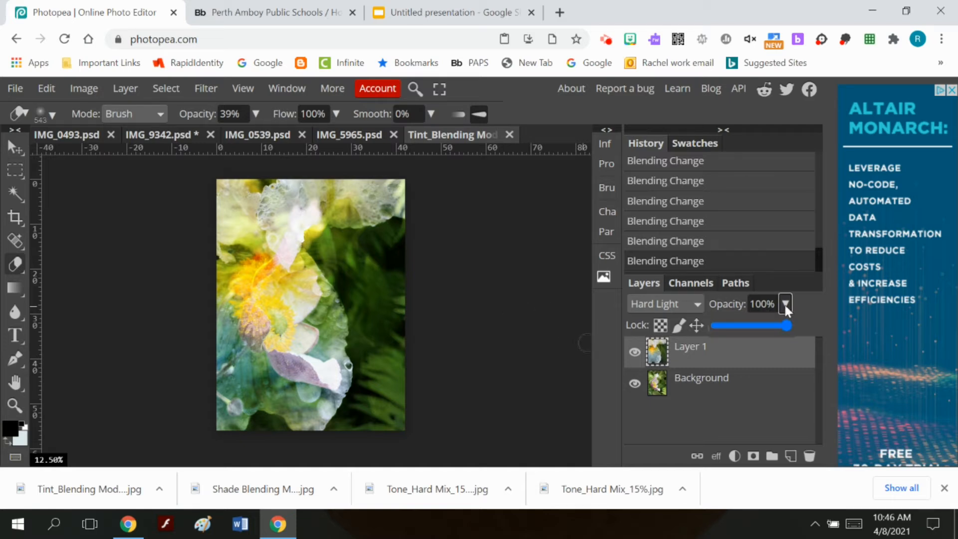
pyautogui.moveTo(783, 324); pyautogui.dragTo(810, 330)
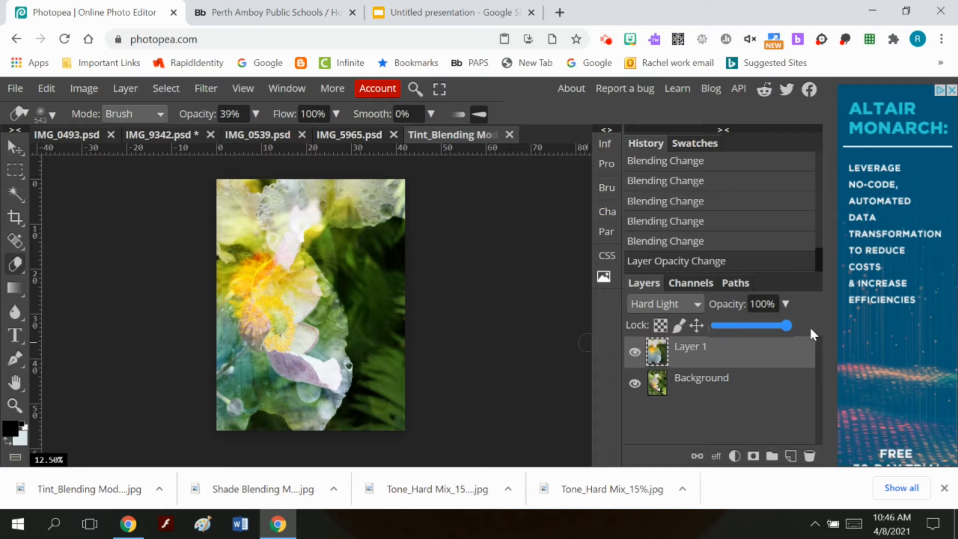
# Try Color Dodge and Linear Burn on the iris layer, testing Linear Burn at 74% opacity before restoring 100%
pyautogui.click(697, 305)
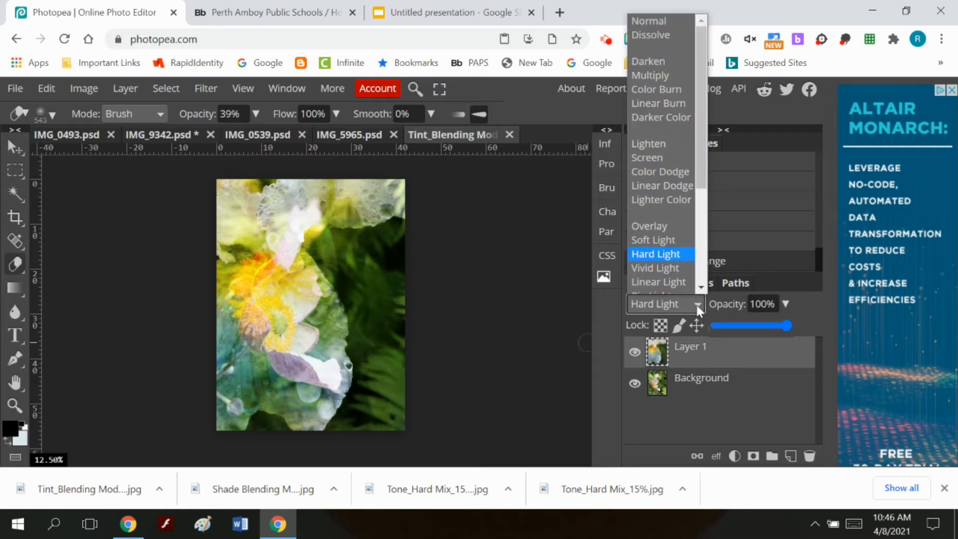
pyautogui.click(663, 172)
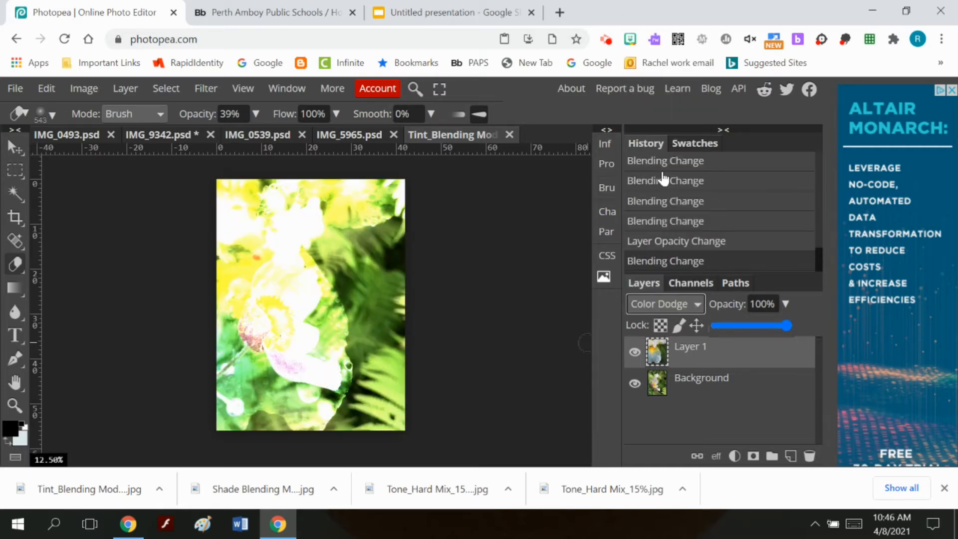
pyautogui.click(700, 303)
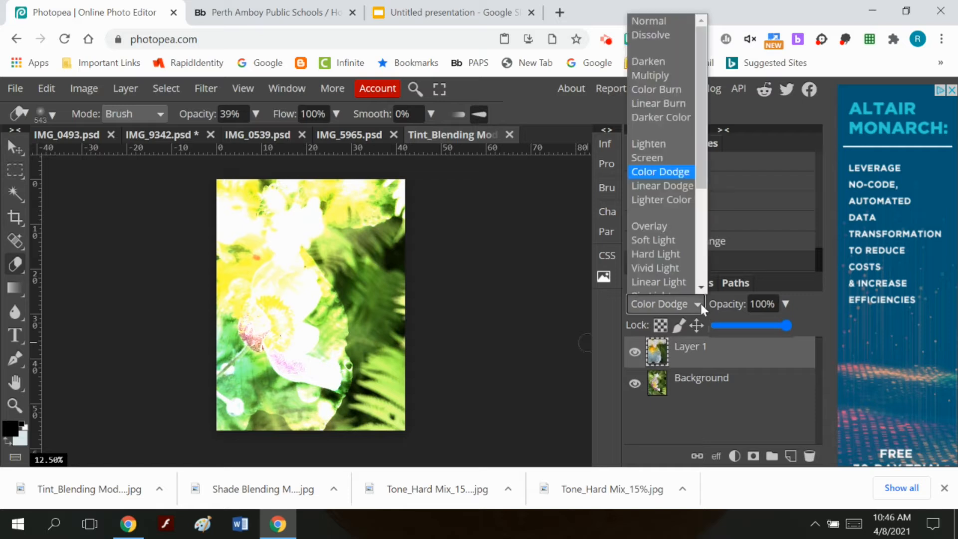
pyautogui.click(658, 104)
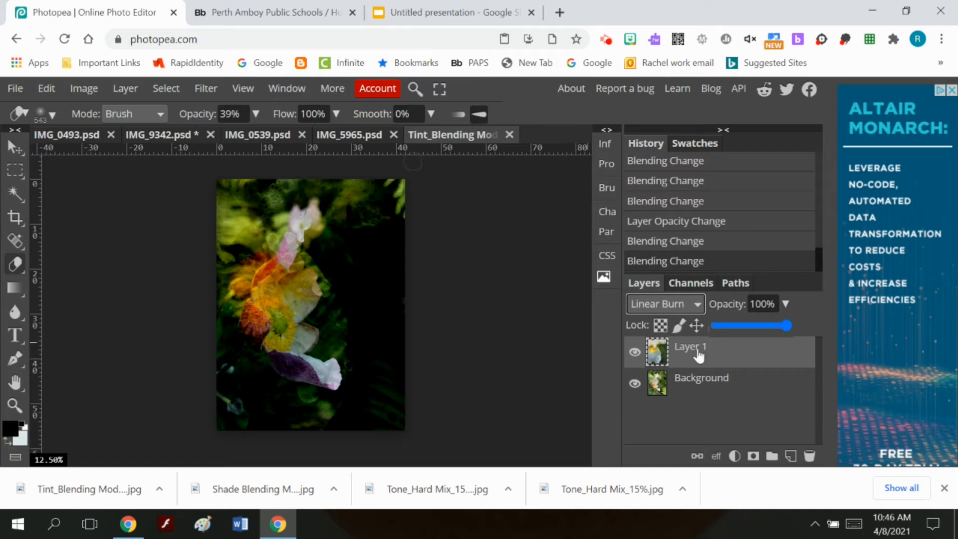
pyautogui.click(786, 326)
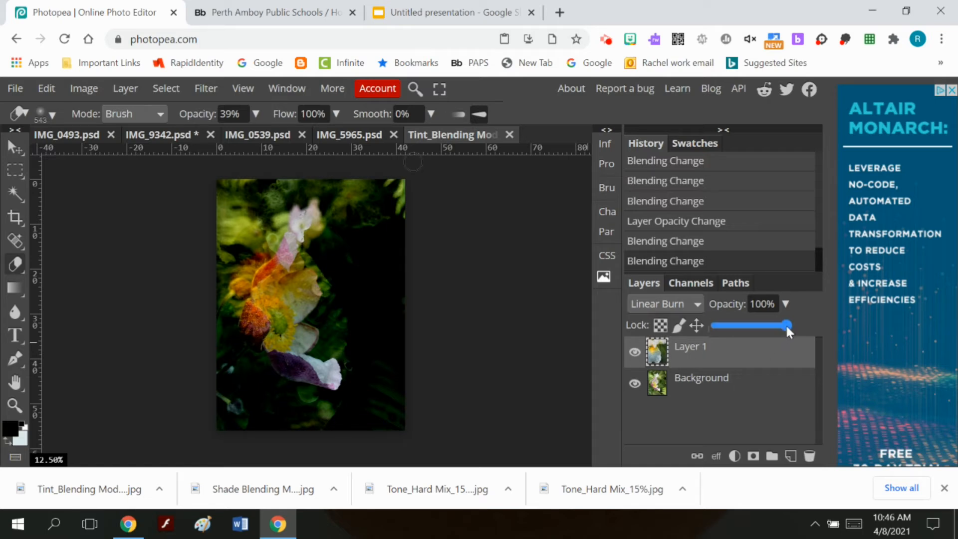
pyautogui.moveTo(786, 327)
pyautogui.mouseDown()
pyautogui.moveTo(745, 323)
pyautogui.moveTo(768, 326)
pyautogui.mouseUp()
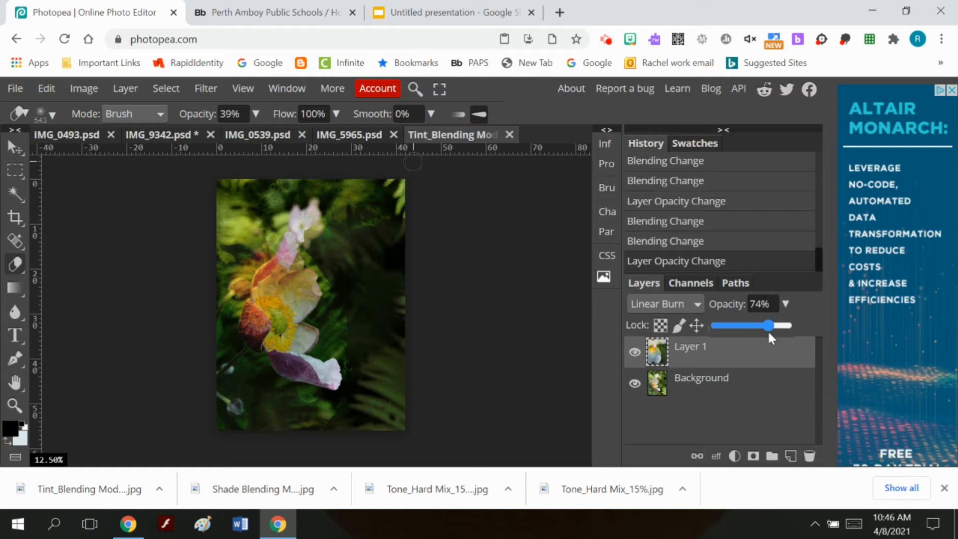
pyautogui.moveTo(768, 332); pyautogui.dragTo(800, 328)
# Try the Multiply blending mode on the iris layer and switch it to Darken
pyautogui.click(691, 304)
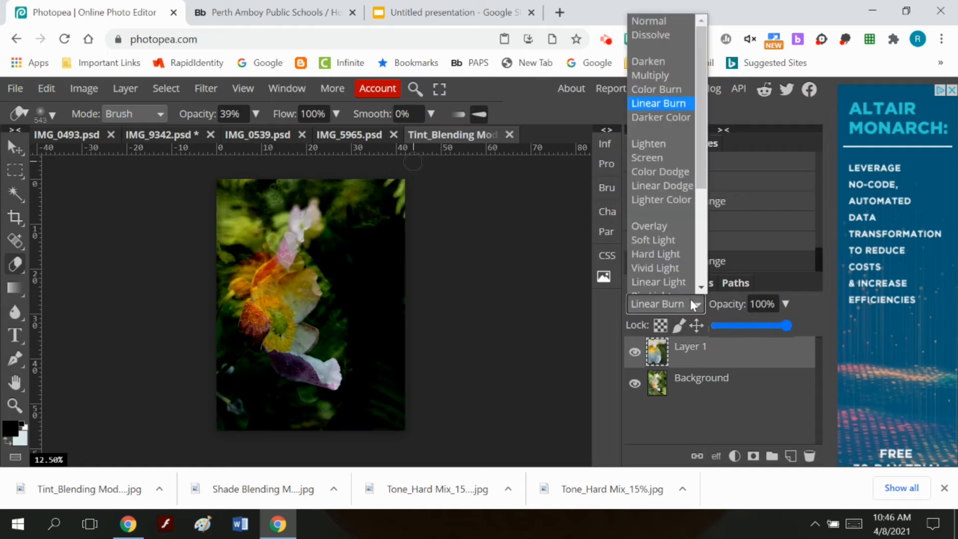
pyautogui.click(679, 65)
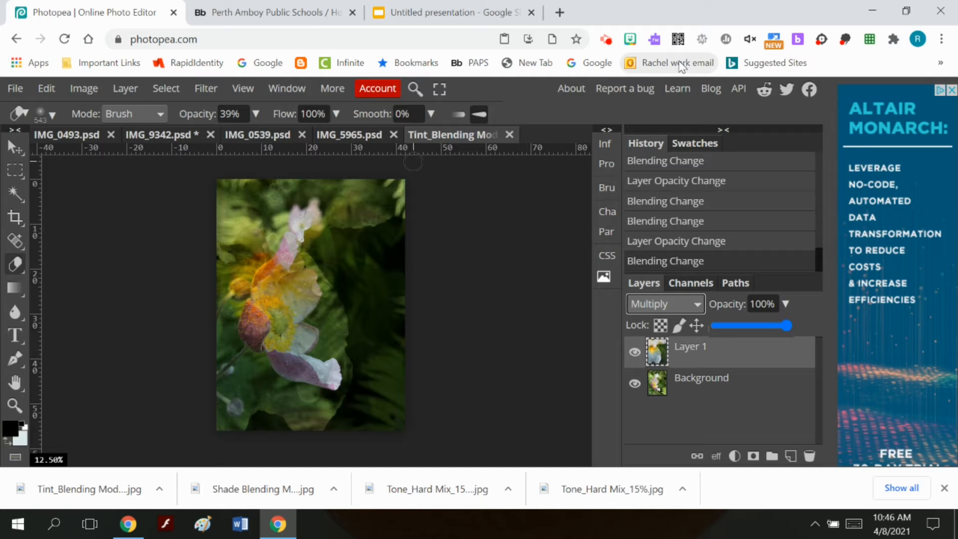
pyautogui.click(693, 301)
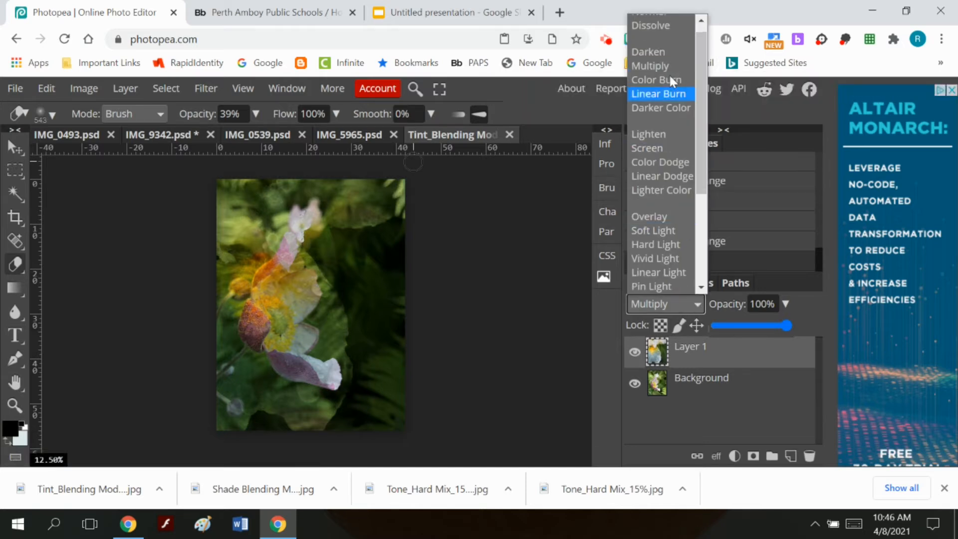
pyautogui.click(673, 52)
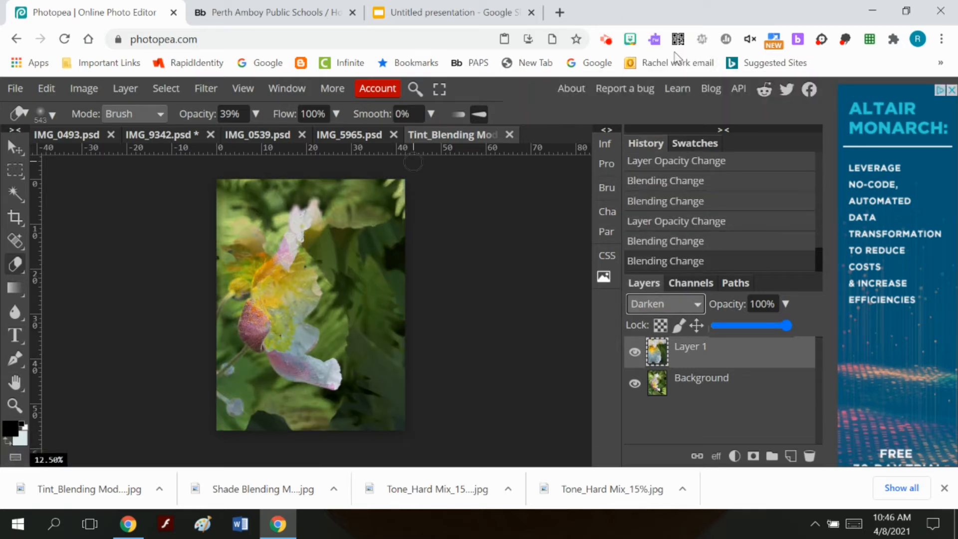
# Try the Color Dodge and Color Burn blending modes on the iris layer, testing the opacity and ending at 100%
pyautogui.click(691, 309)
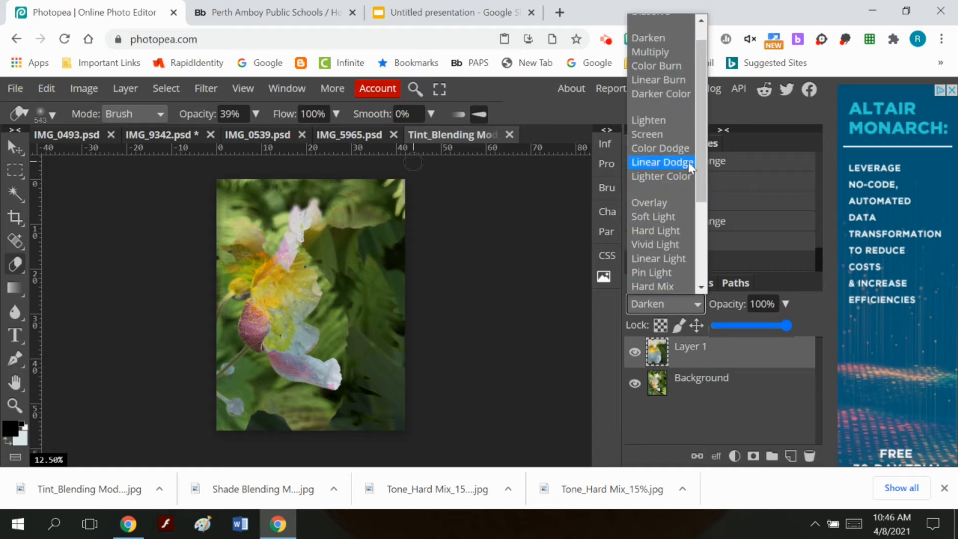
pyautogui.click(686, 150)
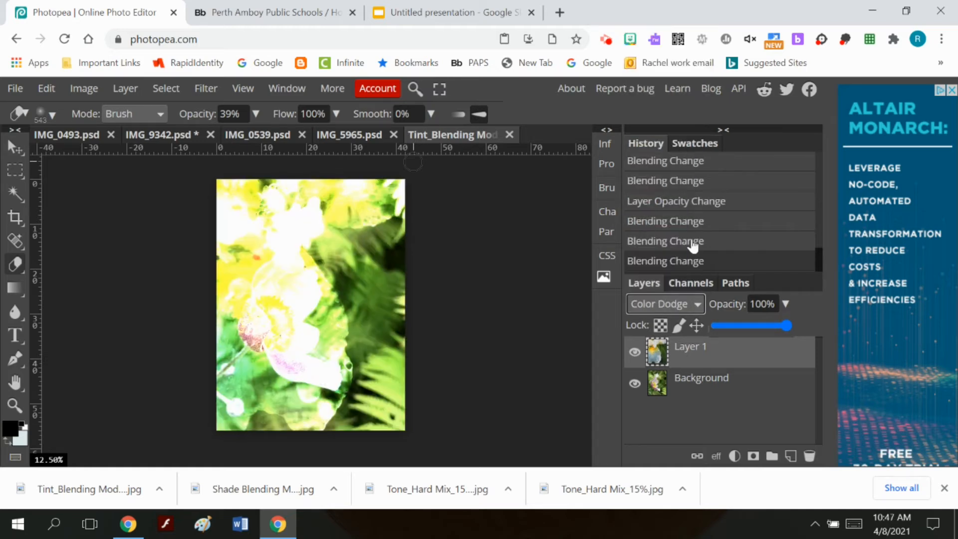
pyautogui.click(692, 304)
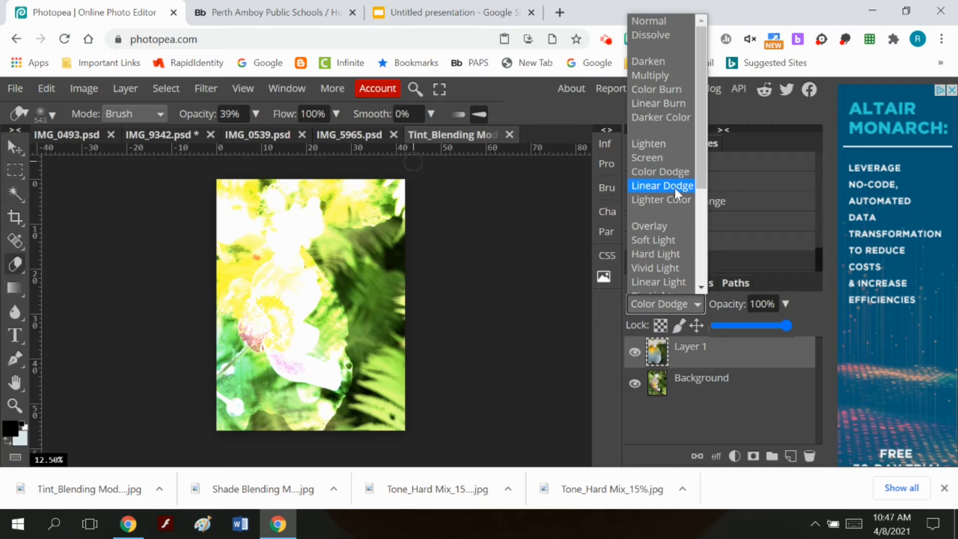
pyautogui.click(681, 89)
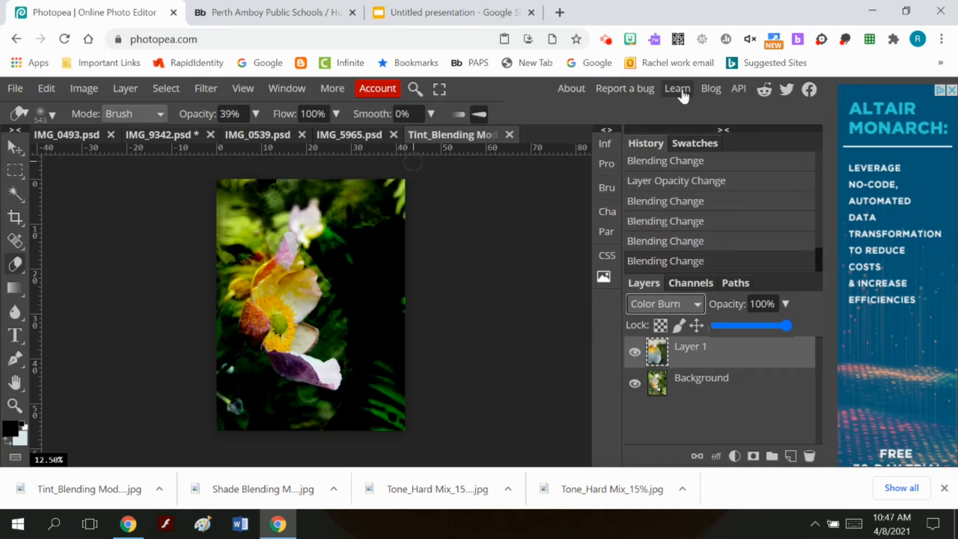
pyautogui.moveTo(785, 325)
pyautogui.mouseDown()
pyautogui.moveTo(729, 325)
pyautogui.moveTo(788, 333)
pyautogui.mouseUp()
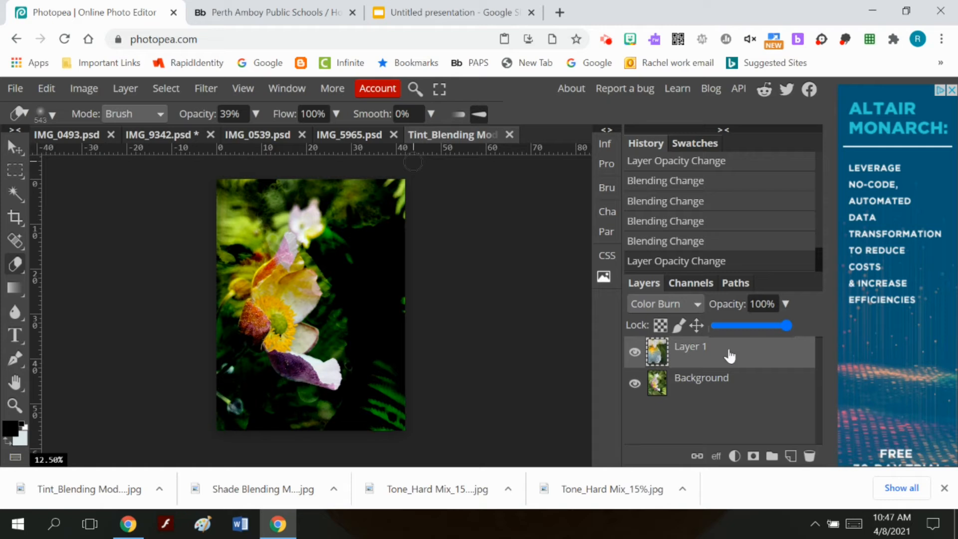
# Try the Saturation and Hue blending modes on the iris layer
pyautogui.click(696, 307)
pyautogui.scroll(-3, 668, 223)
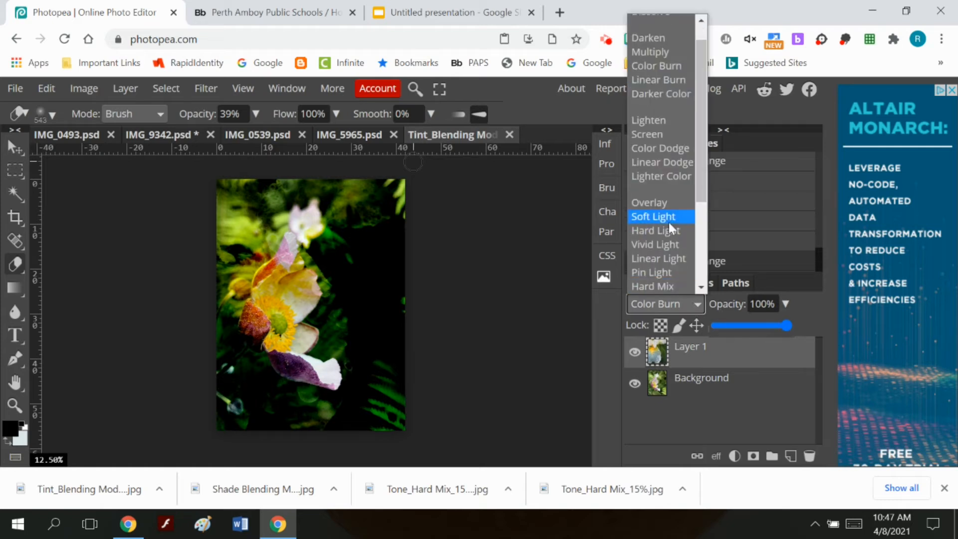
pyautogui.click(670, 259)
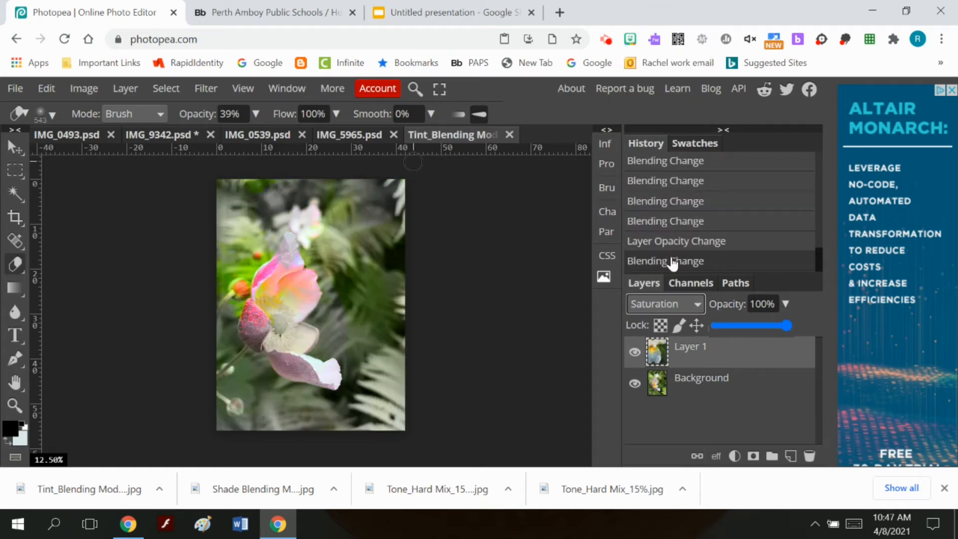
pyautogui.click(694, 303)
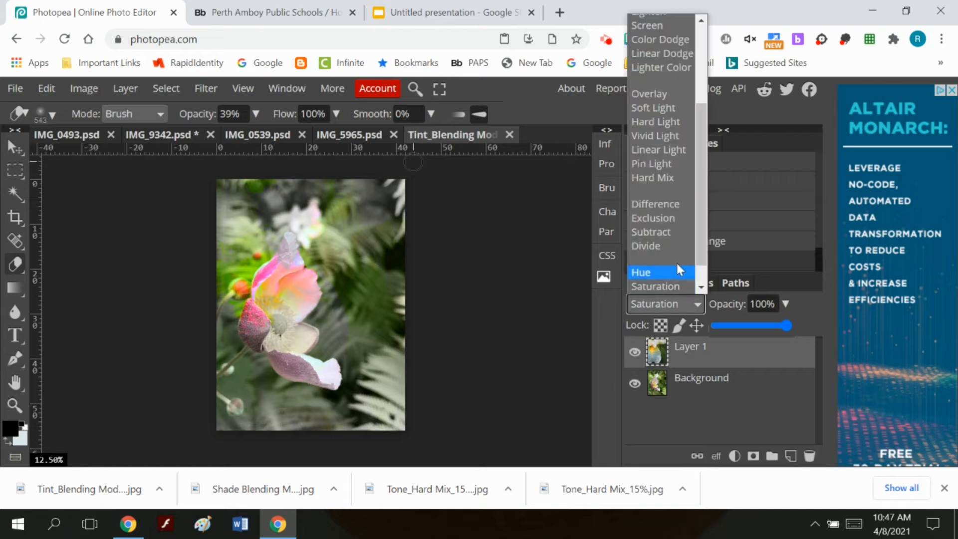
pyautogui.click(657, 272)
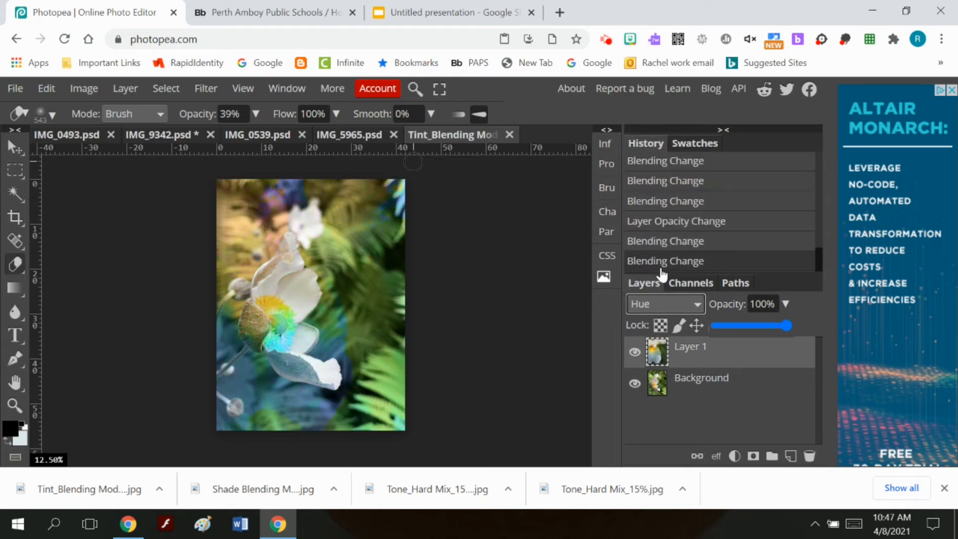
# Set the iris layer's blending mode to Luminosity and its opacity to 78%
pyautogui.click(696, 300)
pyautogui.scroll(-1, 689, 289)
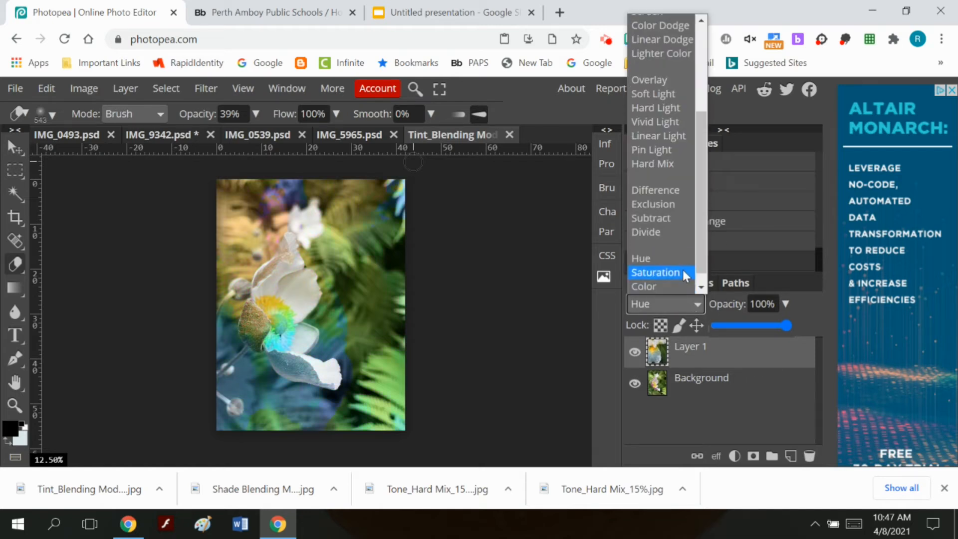
pyautogui.click(676, 286)
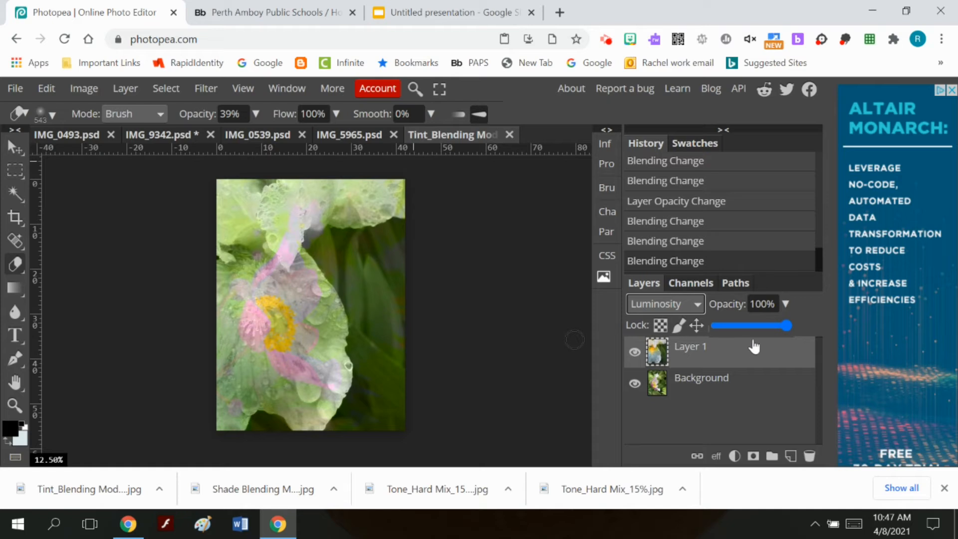
pyautogui.moveTo(784, 327); pyautogui.dragTo(757, 327)
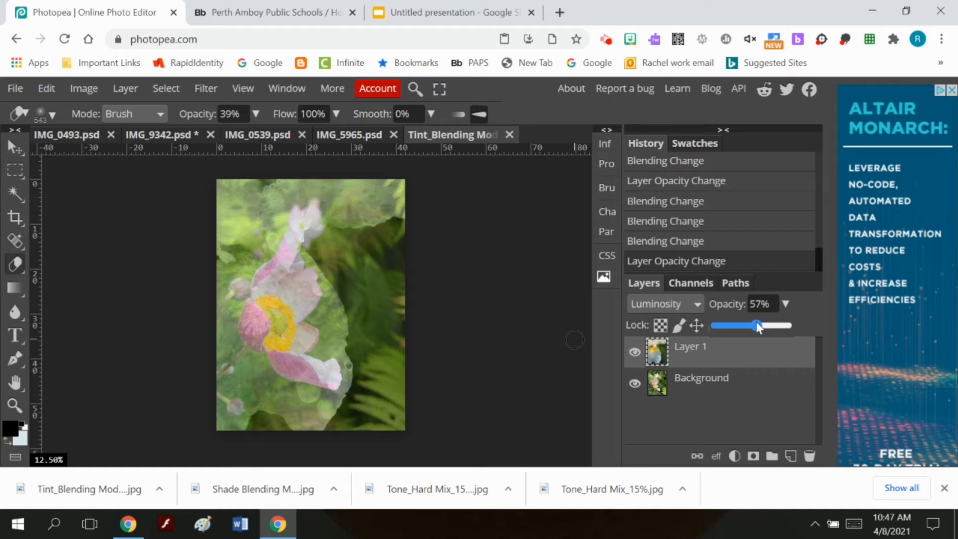
pyautogui.moveTo(757, 327)
pyautogui.mouseDown()
pyautogui.moveTo(792, 325)
pyautogui.moveTo(759, 327)
pyautogui.moveTo(768, 327)
pyautogui.mouseUp()
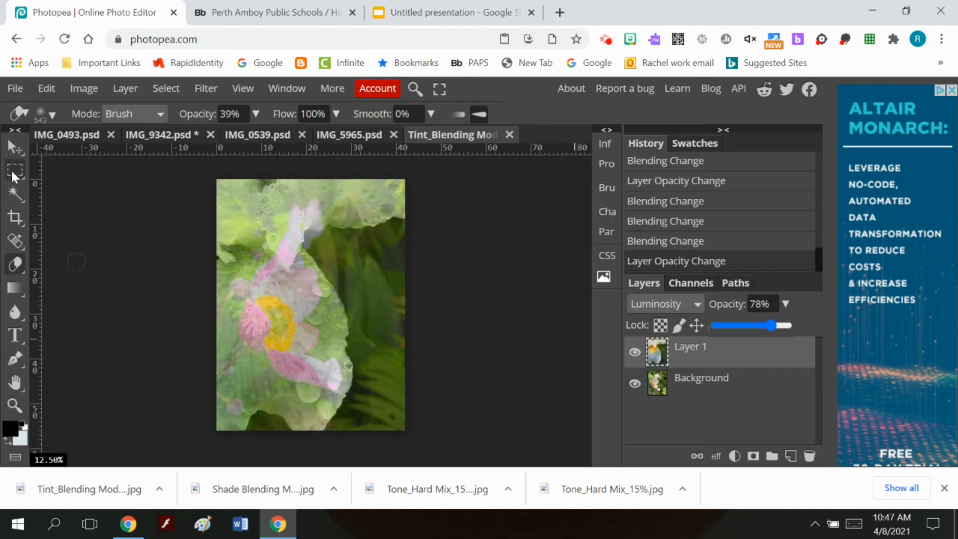
# Partially erase Layer 1 over the pink flower's petals and yellow center with the soft Eraser at 39% opacity
pyautogui.click(22, 260)
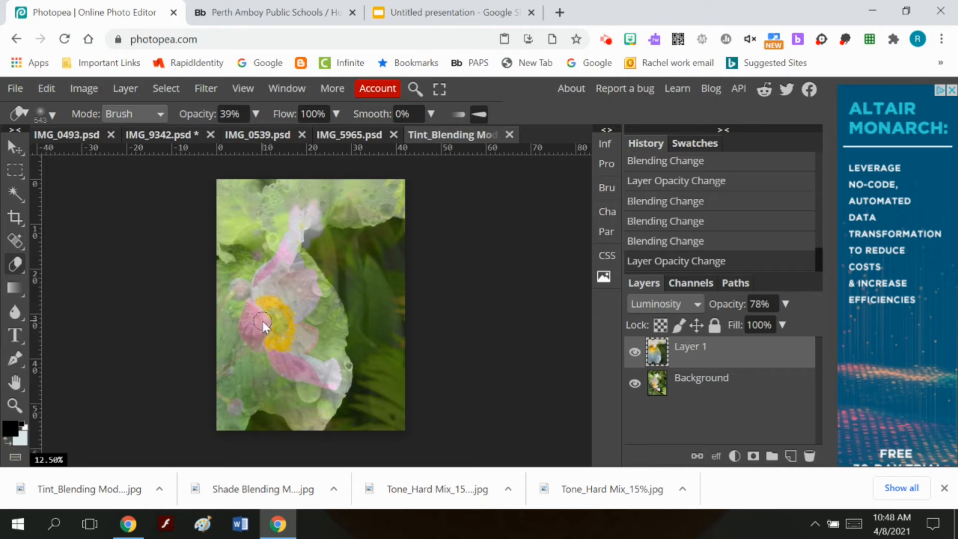
pyautogui.moveTo(259, 322); pyautogui.dragTo(283, 361)
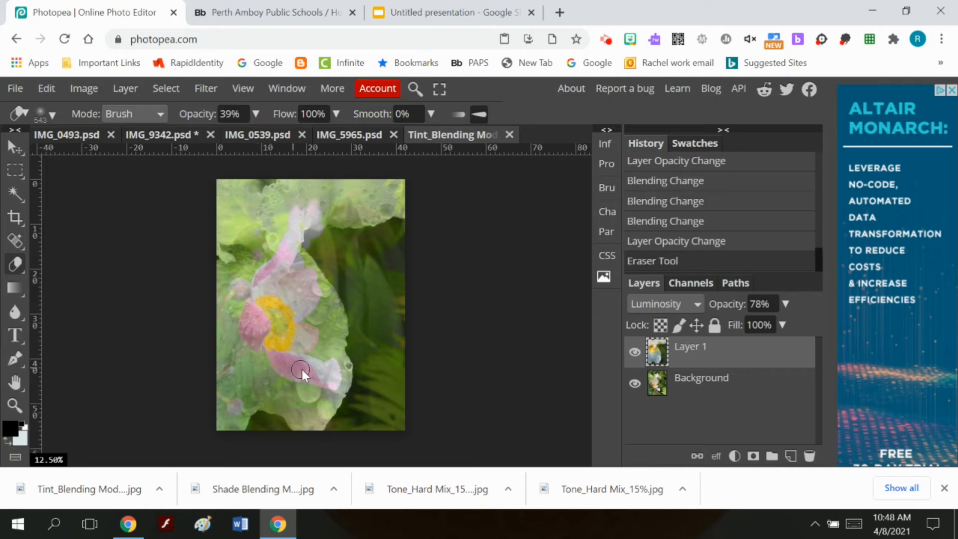
pyautogui.click(275, 354)
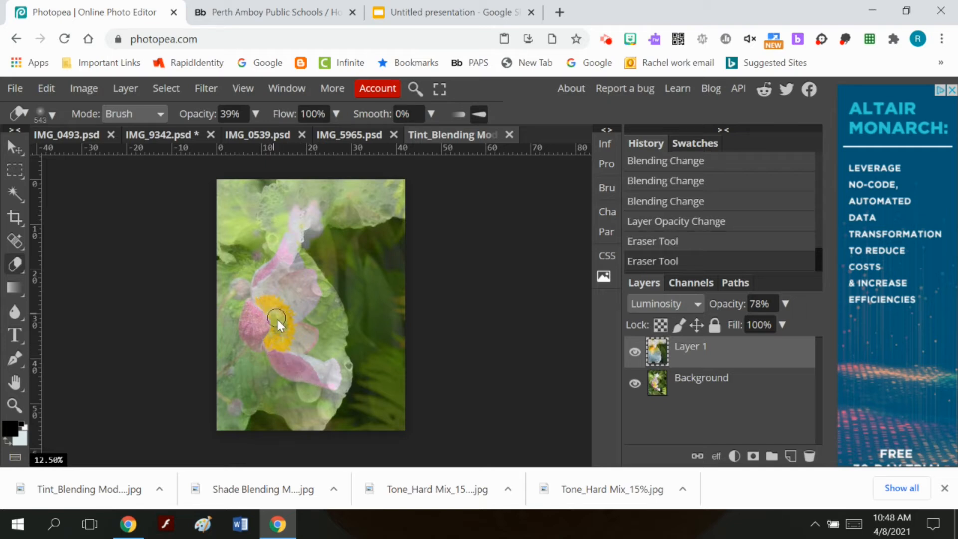
pyautogui.moveTo(272, 313)
pyautogui.mouseDown()
pyautogui.moveTo(277, 339)
pyautogui.moveTo(277, 313)
pyautogui.mouseUp()
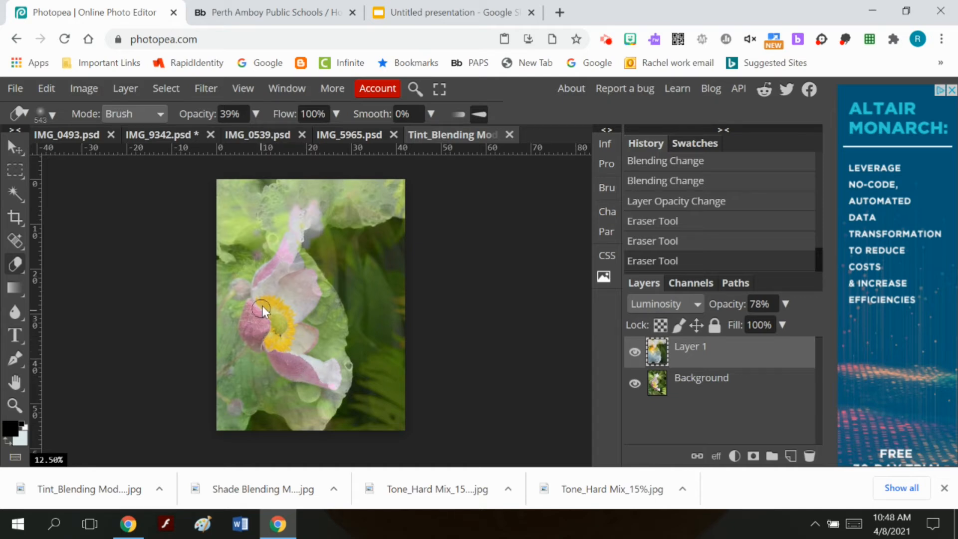
pyautogui.moveTo(287, 248); pyautogui.dragTo(293, 231)
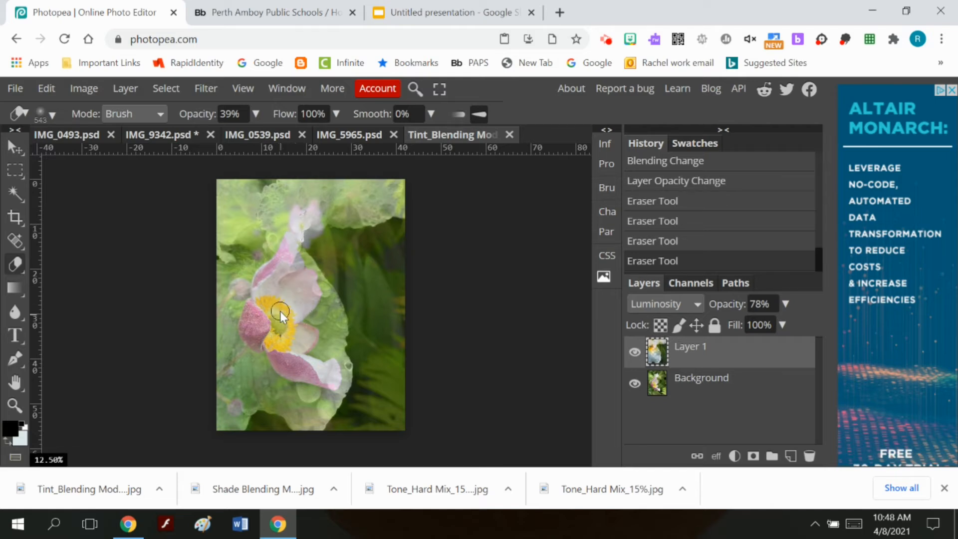
pyautogui.moveTo(283, 322)
pyautogui.mouseDown()
pyautogui.moveTo(263, 310)
pyautogui.moveTo(256, 329)
pyautogui.moveTo(289, 336)
pyautogui.mouseUp()
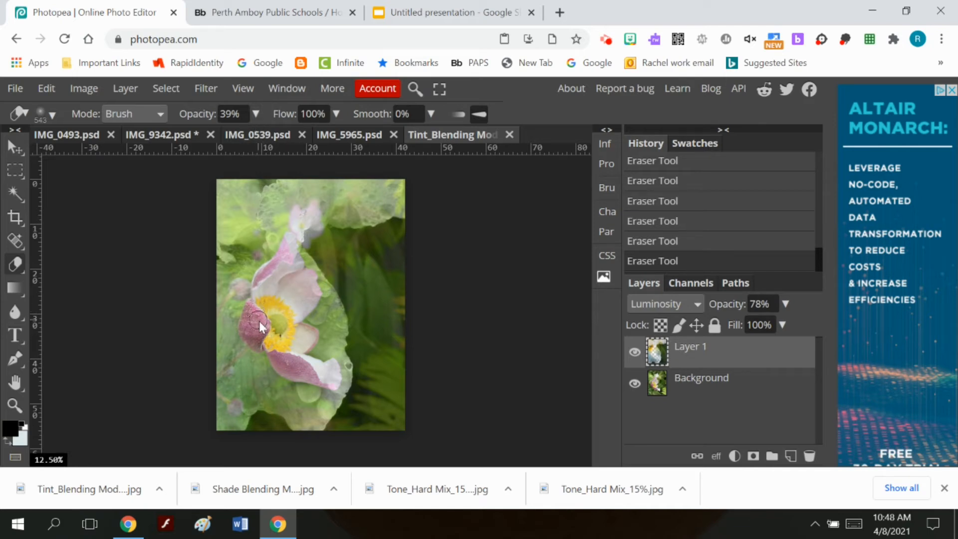
pyautogui.moveTo(264, 322); pyautogui.dragTo(287, 348)
# Rename the blended document as "Luminosity blending mode 78% partial soft eraser"
pyautogui.doubleClick(457, 135)
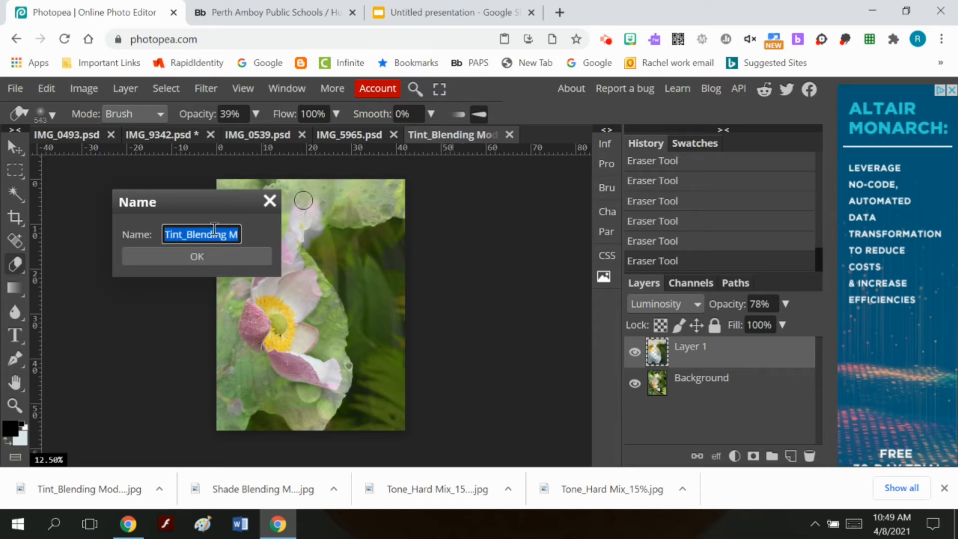
pyautogui.press('BackSpace')
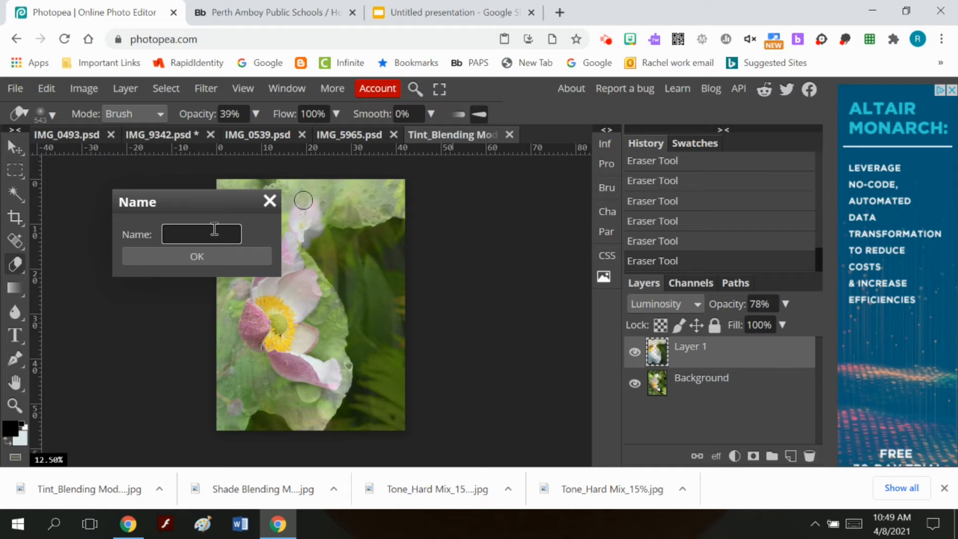
pyautogui.write('Lunim')
pyautogui.press('BackSpace')
pyautogui.press('BackSpace')
pyautogui.press('BackSpace')
pyautogui.write('min')
pyautogui.write('osity')
pyautogui.write(' blending')
pyautogui.write(' mode')
pyautogui.write(' 78')
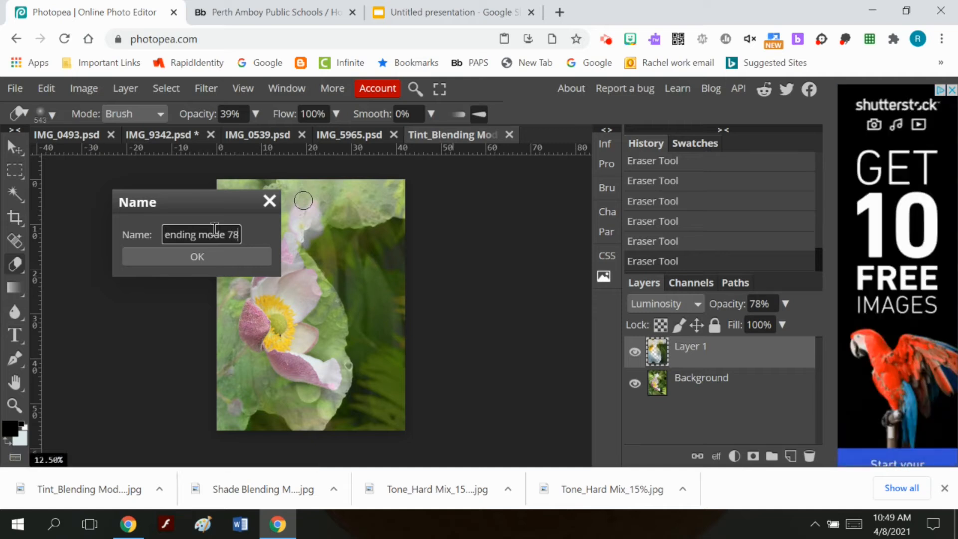
pyautogui.write('% partial eraser')
pyautogui.press('BackSpace')
pyautogui.press('BackSpace')
pyautogui.press('BackSpace')
pyautogui.press('BackSpace')
pyautogui.press('BackSpace')
pyautogui.press('BackSpace')
pyautogui.write('soft eraser')
pyautogui.click(209, 258)
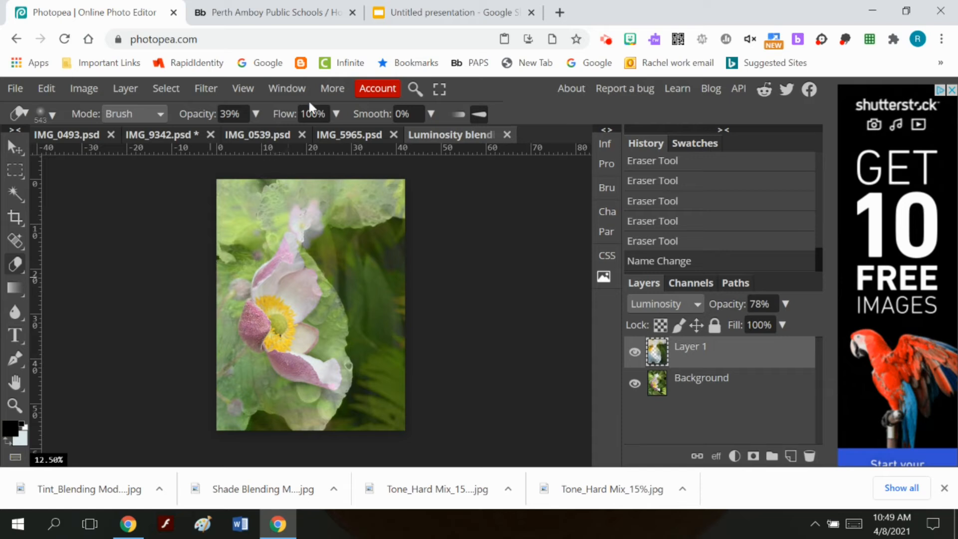
# Export the Luminosity blend as a JPG file
pyautogui.click(21, 91)
pyautogui.moveTo(90, 319)
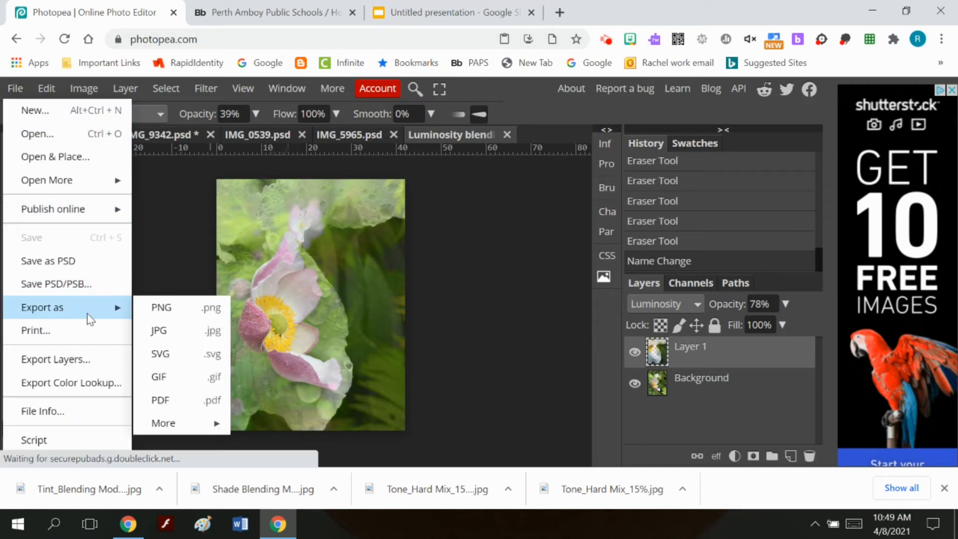
pyautogui.click(202, 338)
pyautogui.click(618, 262)
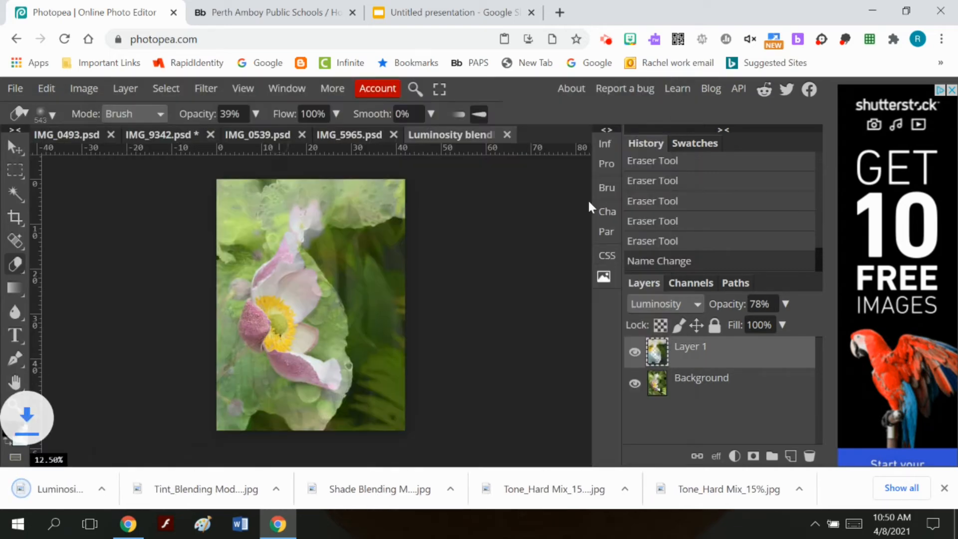
# Switch to the Google Slides presentation and add a new slide after slide 5
pyautogui.click(469, 16)
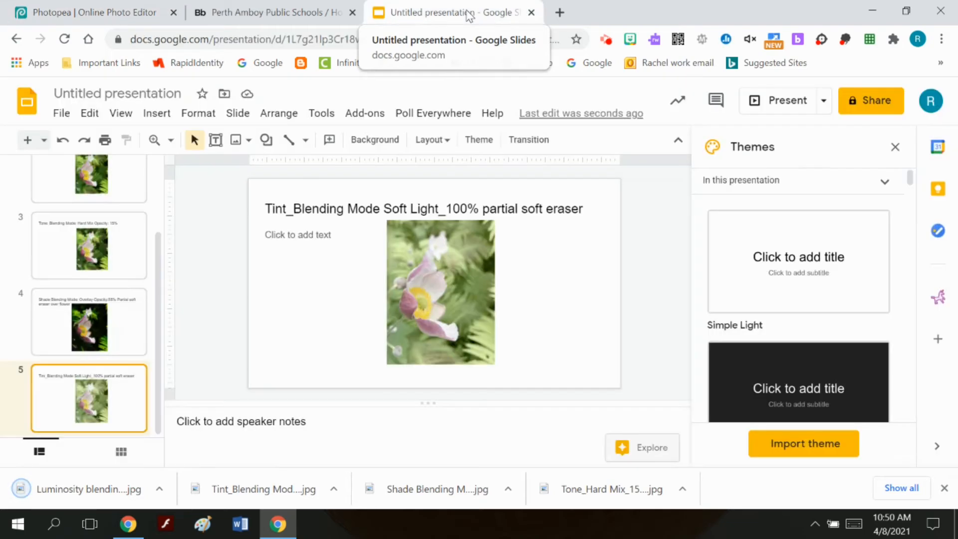
pyautogui.click(141, 434)
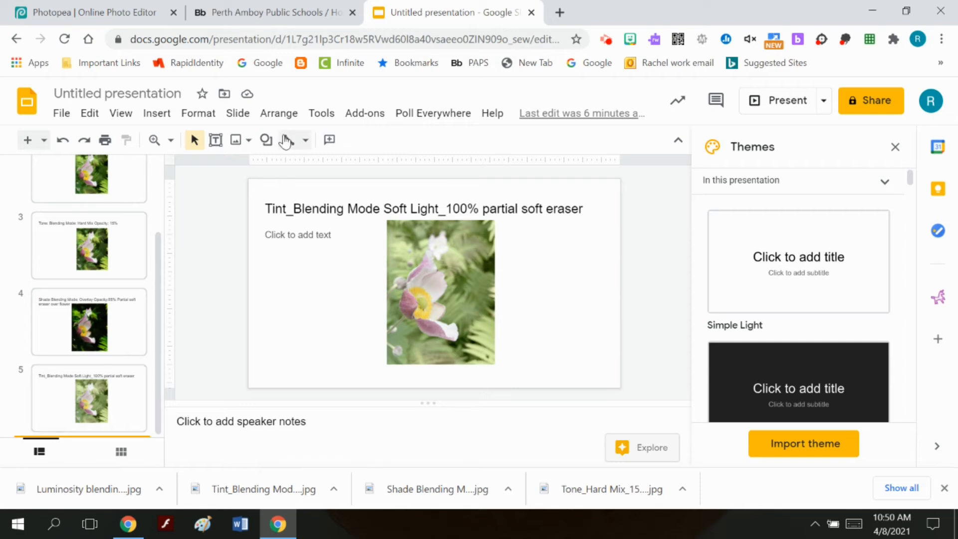
pyautogui.click(238, 113)
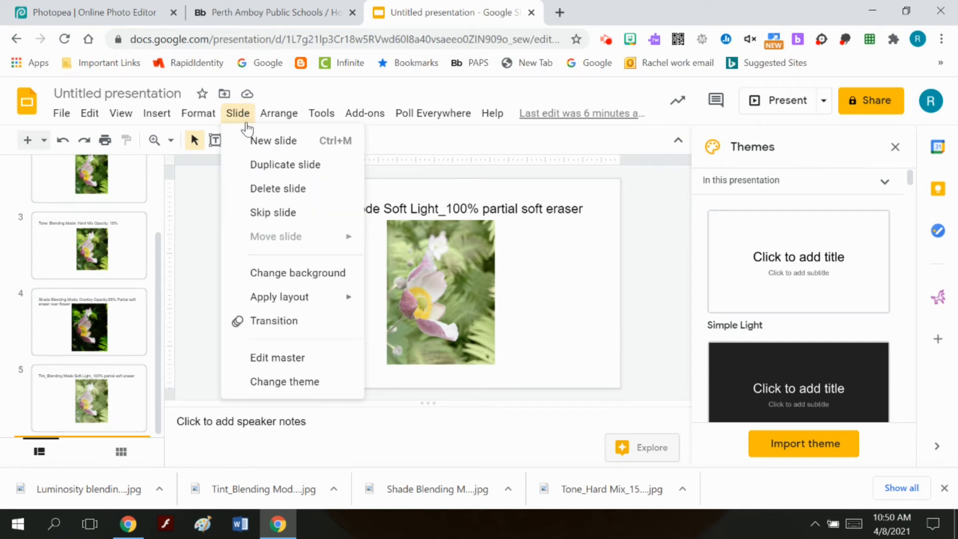
pyautogui.click(253, 142)
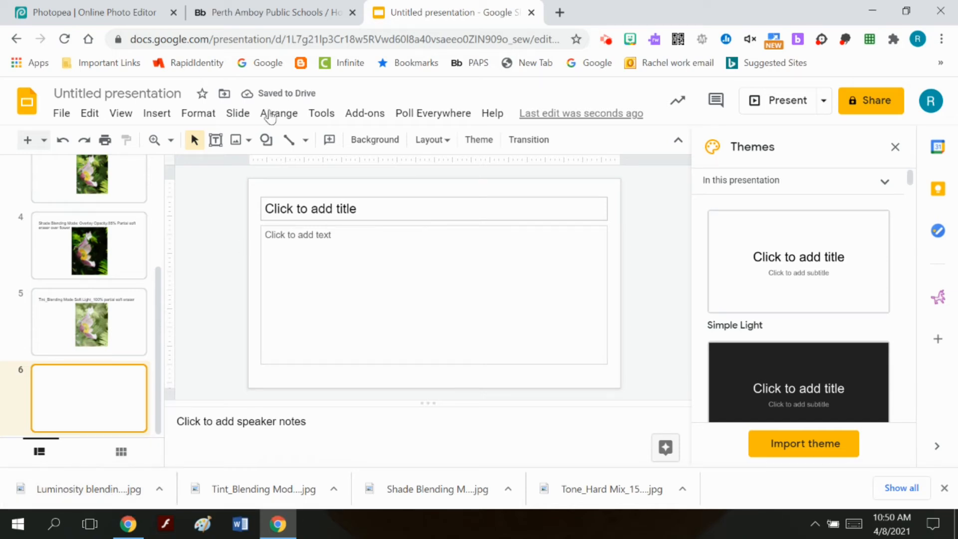
# Copy the document name "Luminosity blending mode 78% partial soft eraser" from Photopea and paste it as the title of slide 6 in Google Slides
pyautogui.click(120, 12)
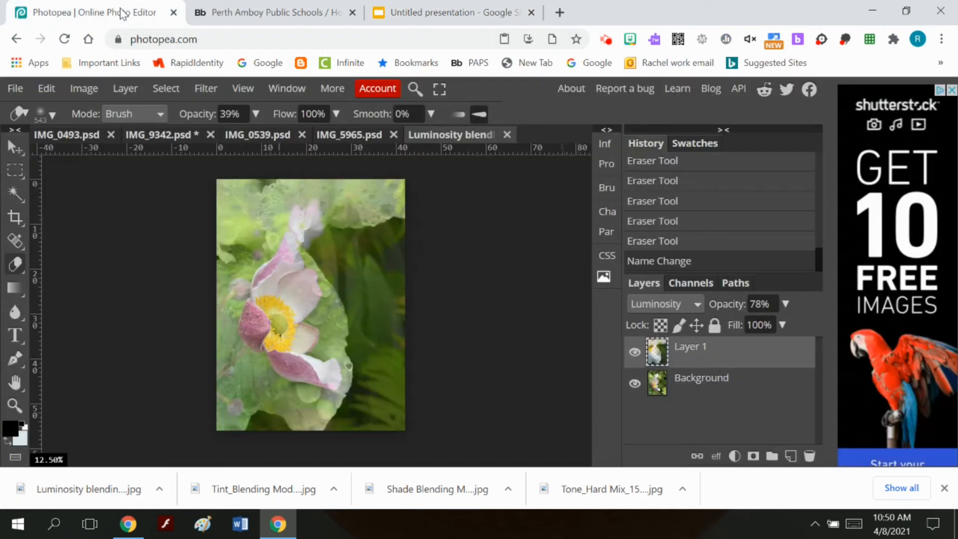
pyautogui.doubleClick(432, 131)
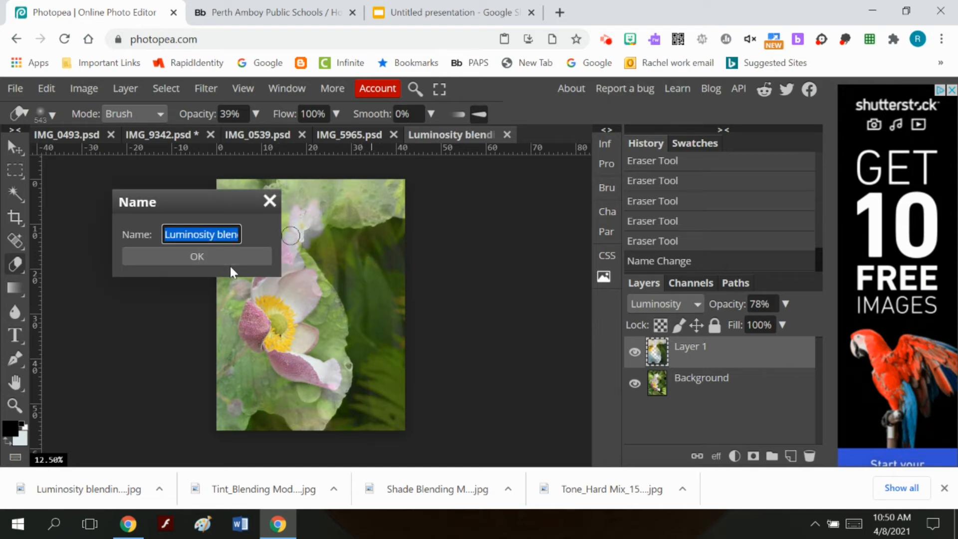
pyautogui.rightClick(213, 237)
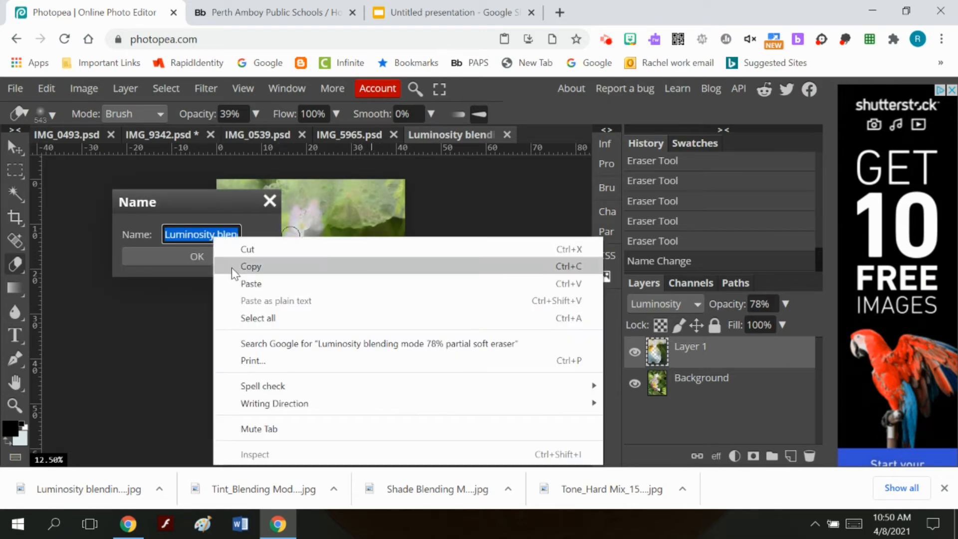
pyautogui.click(231, 265)
pyautogui.click(421, 4)
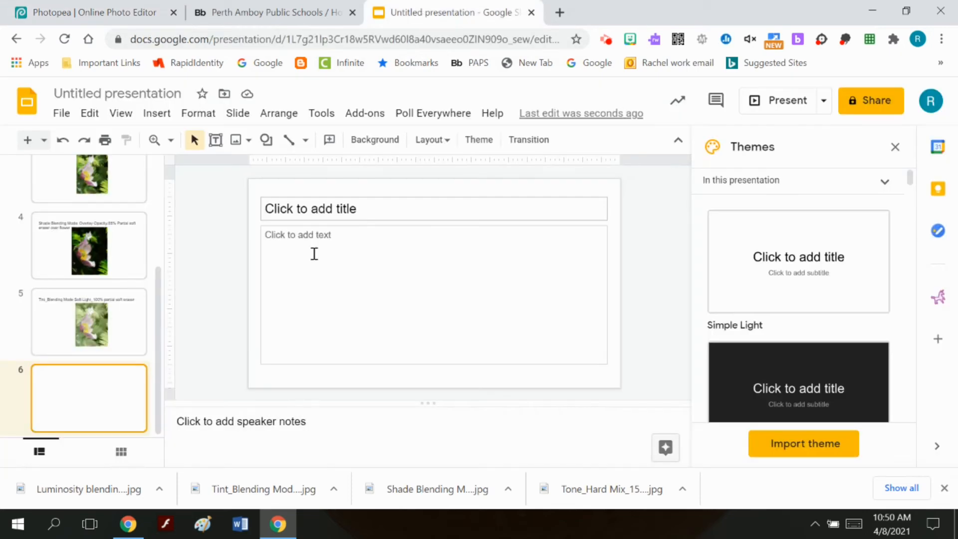
pyautogui.click(310, 208)
pyautogui.rightClick(310, 209)
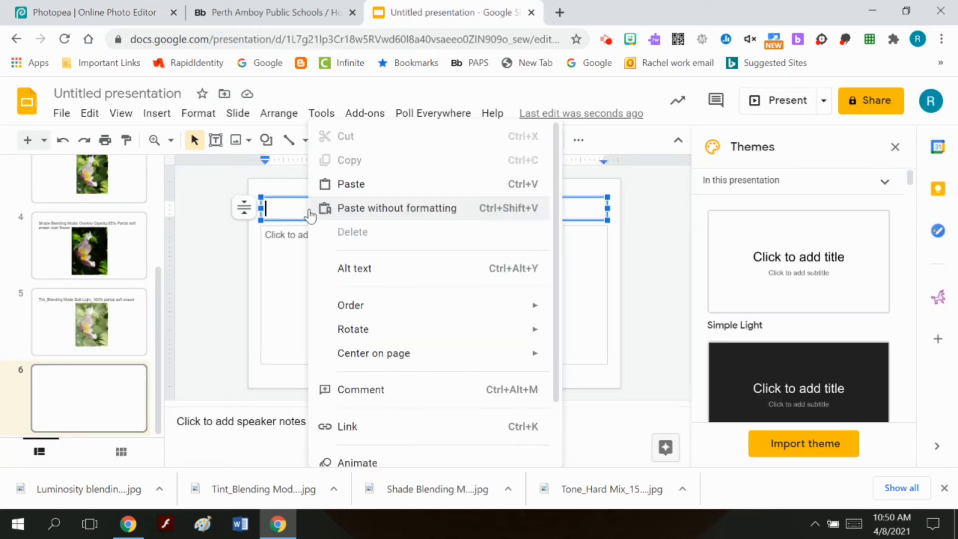
pyautogui.click(350, 184)
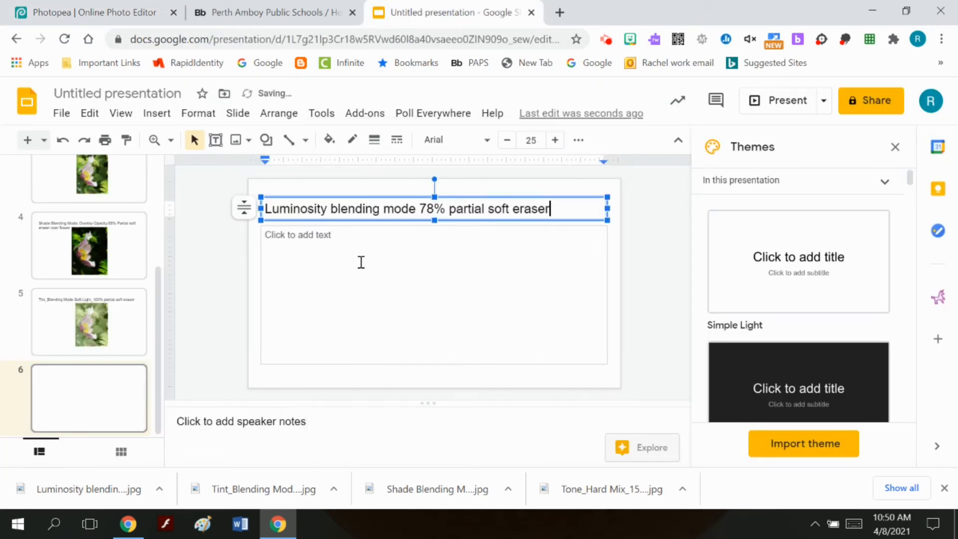
# Insert the photo IMG_0483 from the Downloads folder into slide 6, filtering the files by today's modification date
pyautogui.click(335, 240)
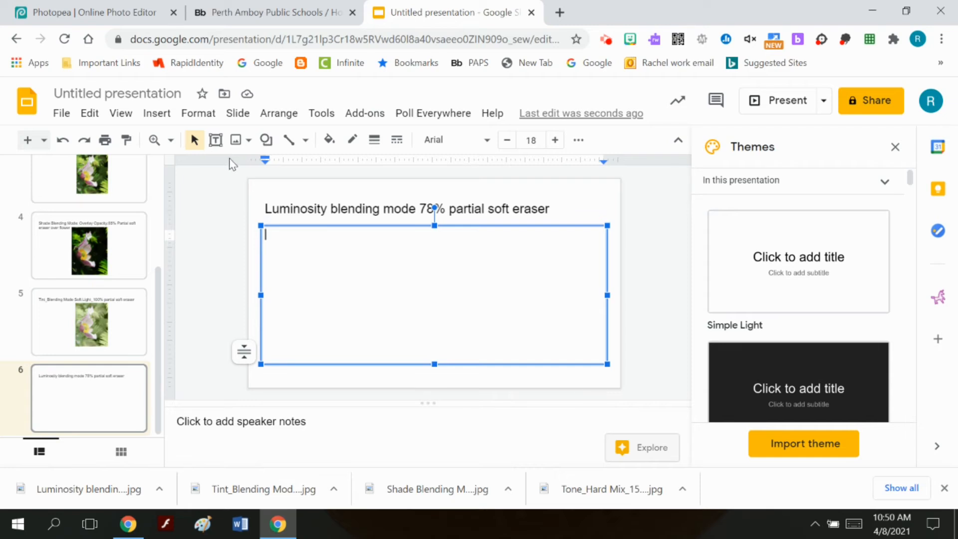
pyautogui.click(244, 140)
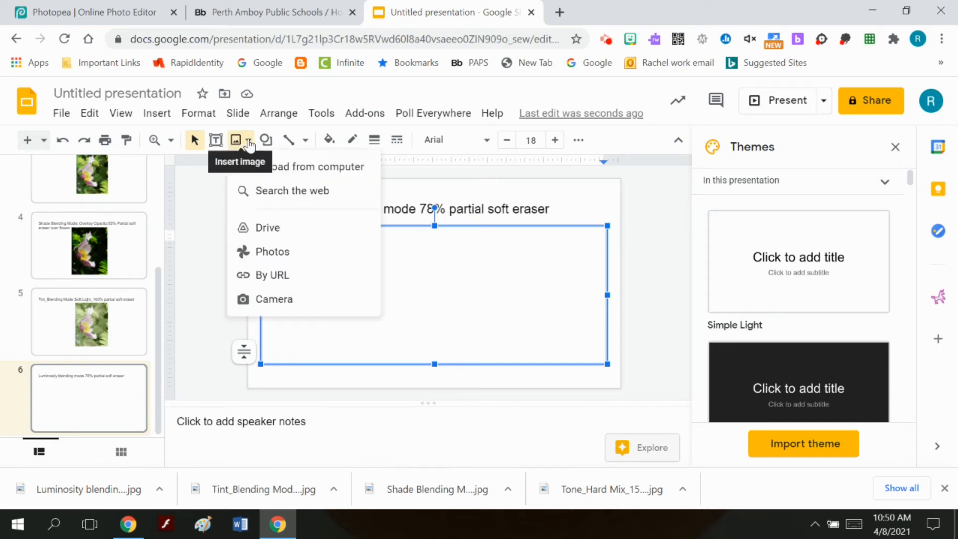
pyautogui.click(288, 172)
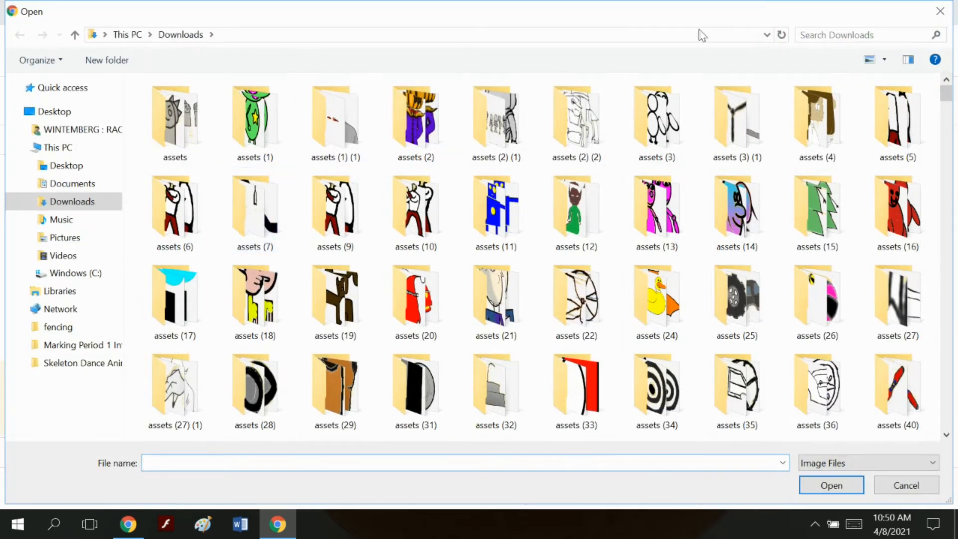
pyautogui.click(830, 31)
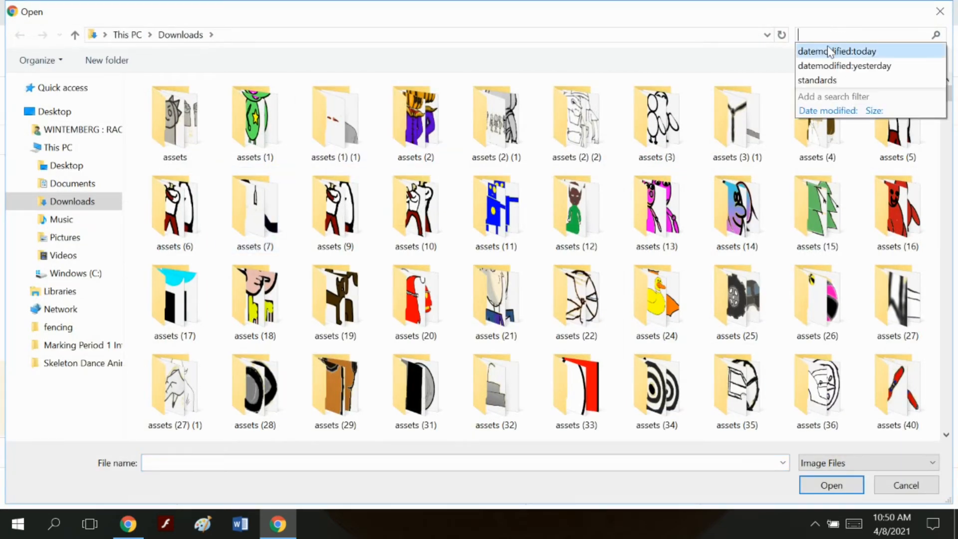
pyautogui.click(827, 48)
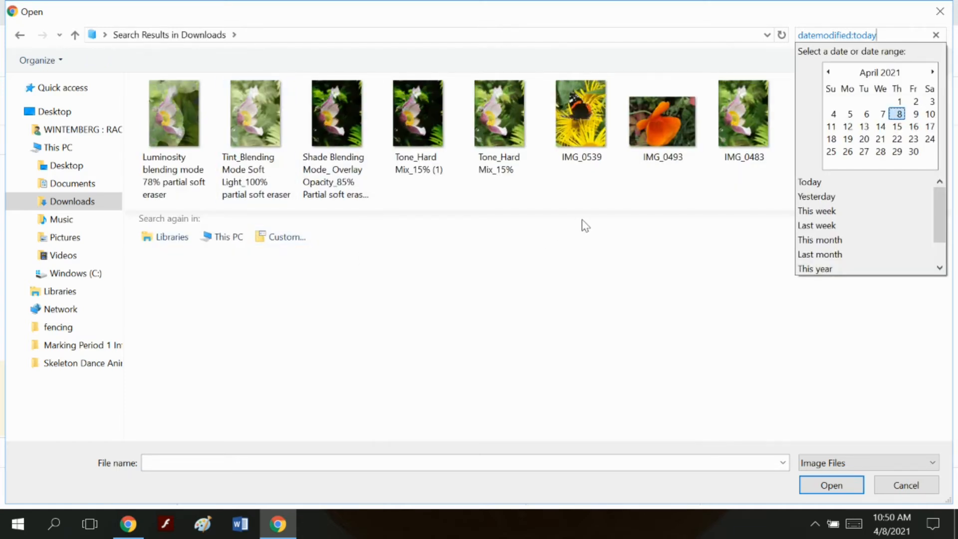
pyautogui.click(734, 130)
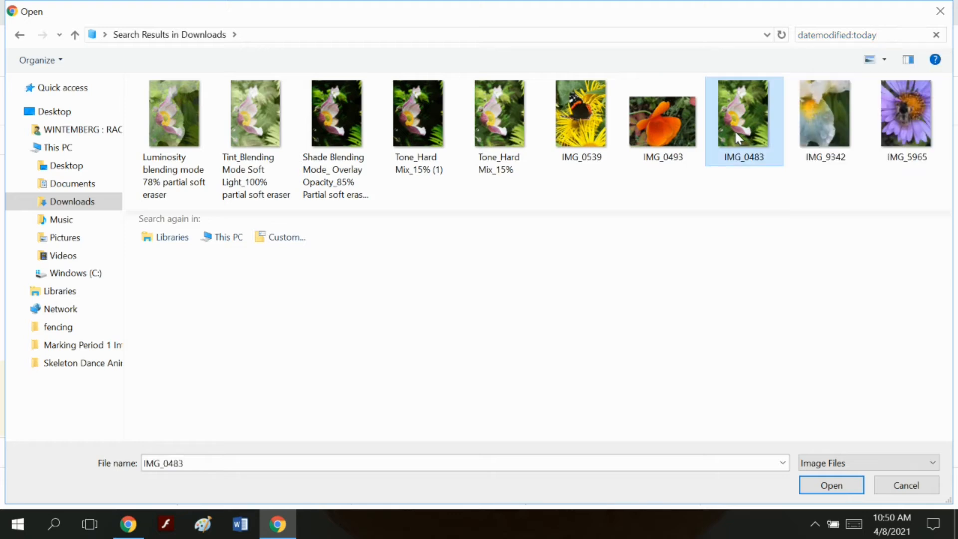
pyautogui.click(838, 483)
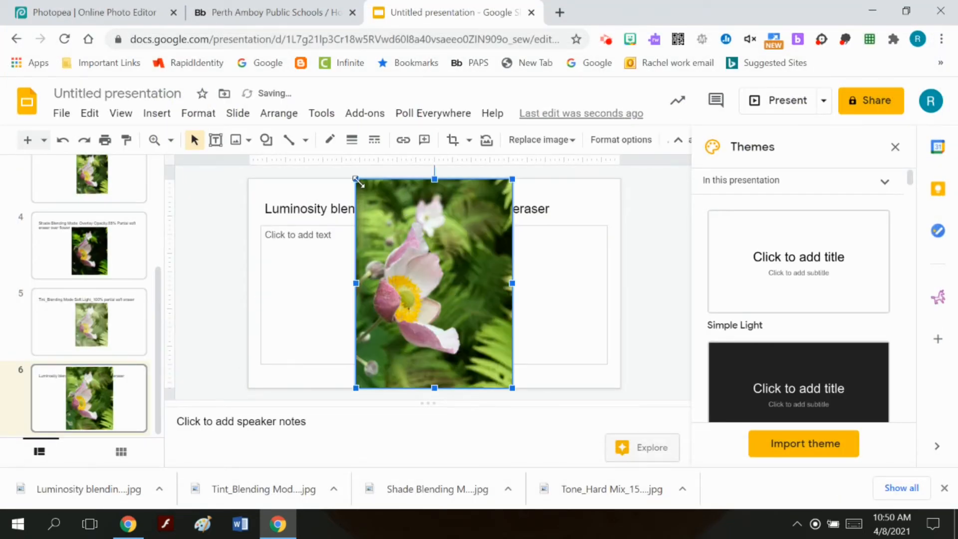
# Shrink the flower photo and place it below the title at the left side of slide 6
pyautogui.moveTo(355, 179); pyautogui.dragTo(401, 251)
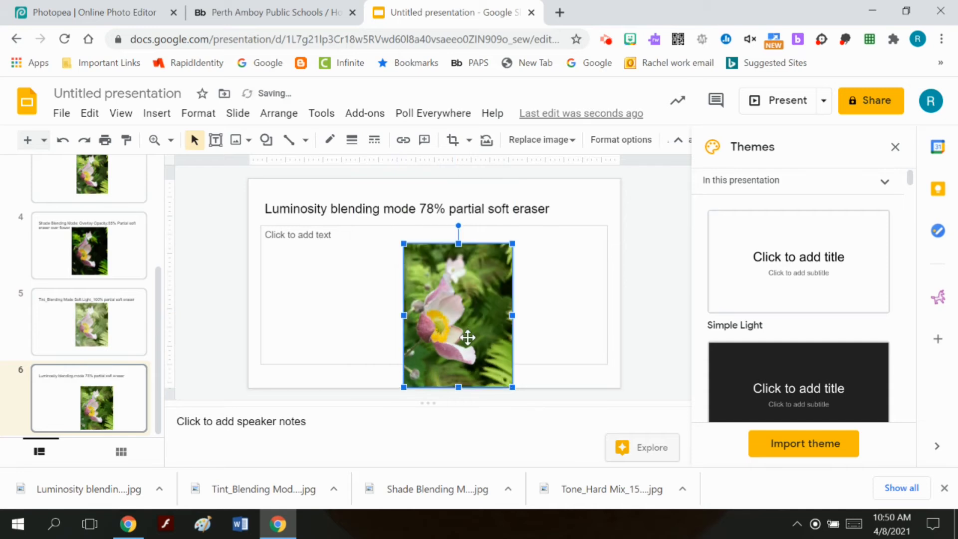
pyautogui.moveTo(467, 337); pyautogui.dragTo(327, 311)
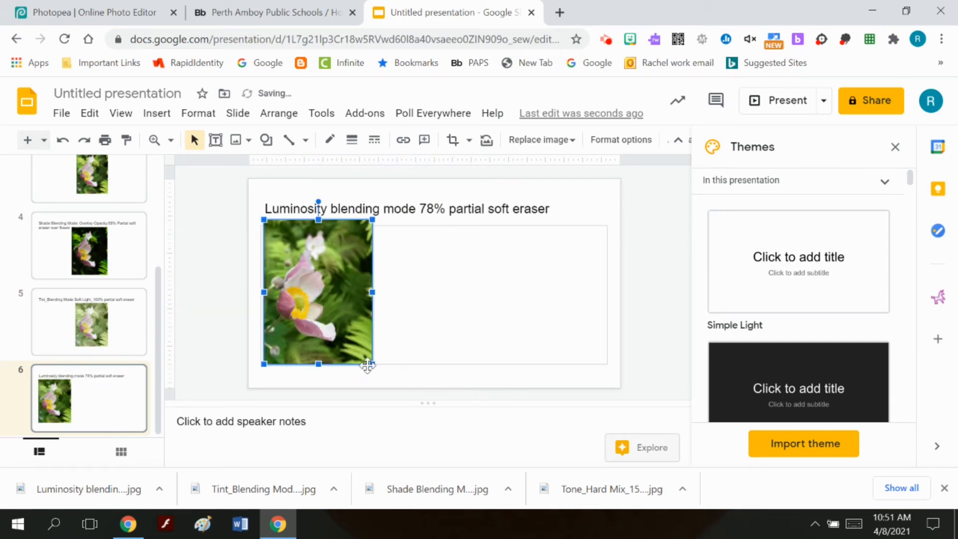
pyautogui.moveTo(372, 363); pyautogui.dragTo(358, 345)
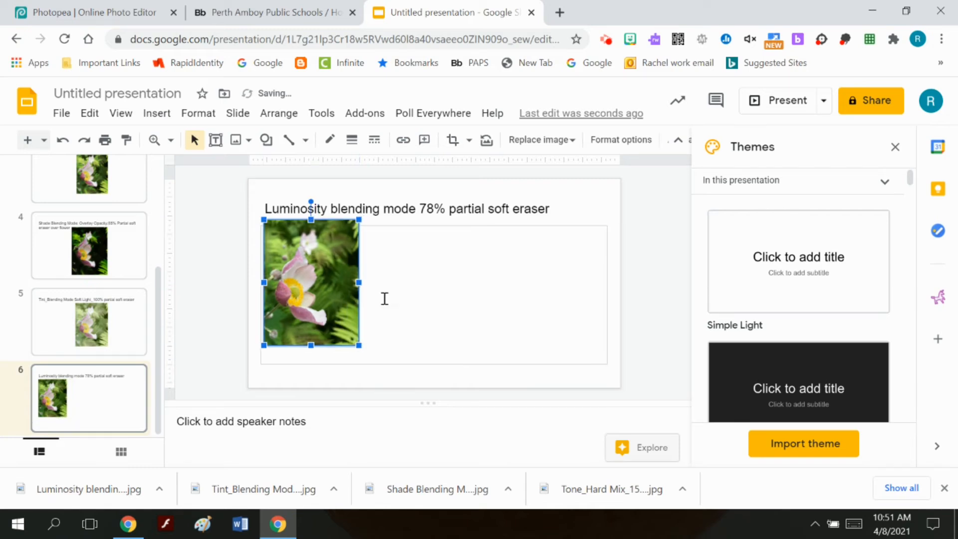
pyautogui.click(383, 282)
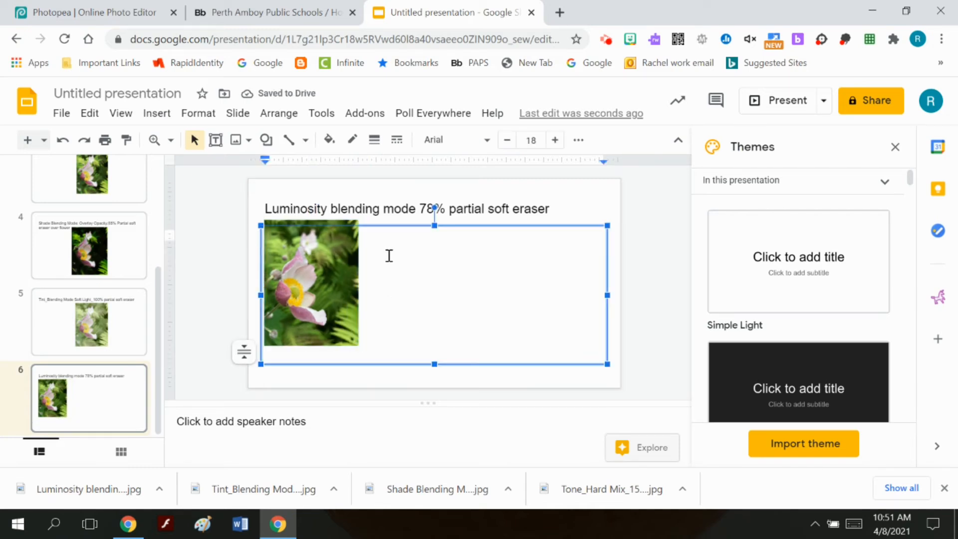
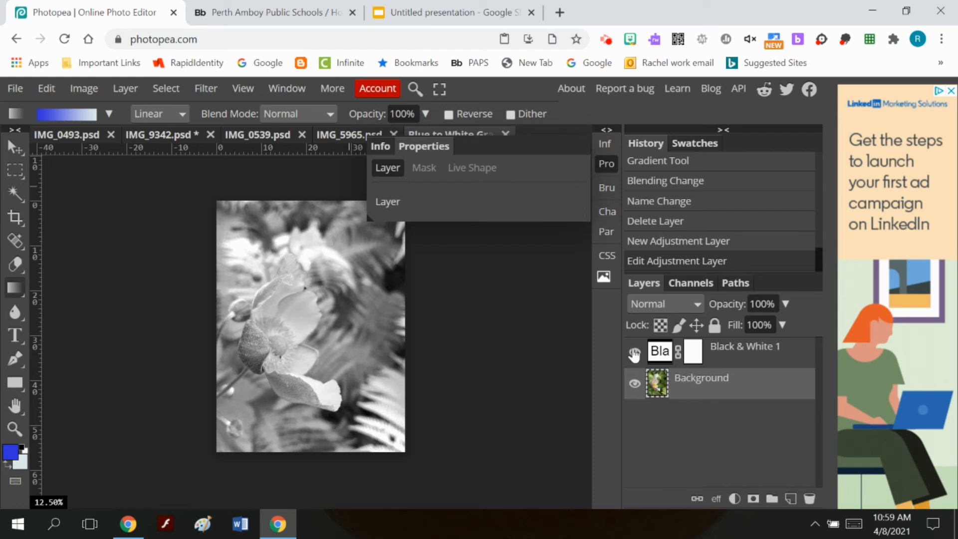
# Compare the flower photo with and without the Black & White adjustment, and rename the document as "Adjustment Layer Black and White"
pyautogui.click(634, 353)
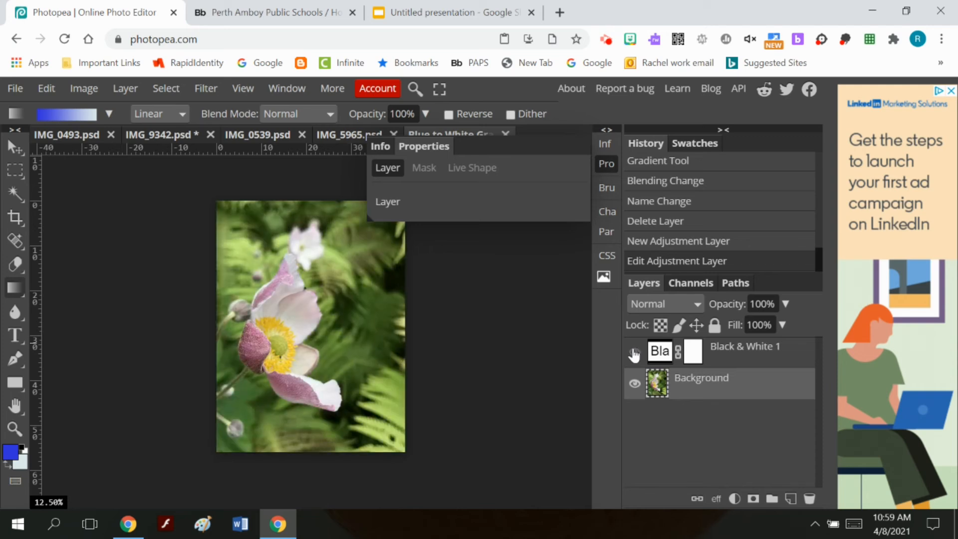
pyautogui.click(634, 353)
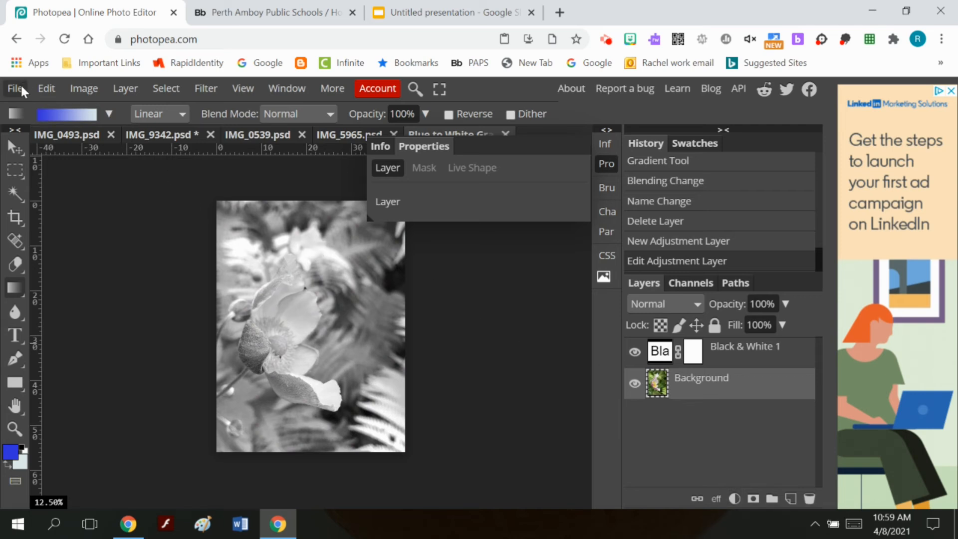
pyautogui.doubleClick(458, 131)
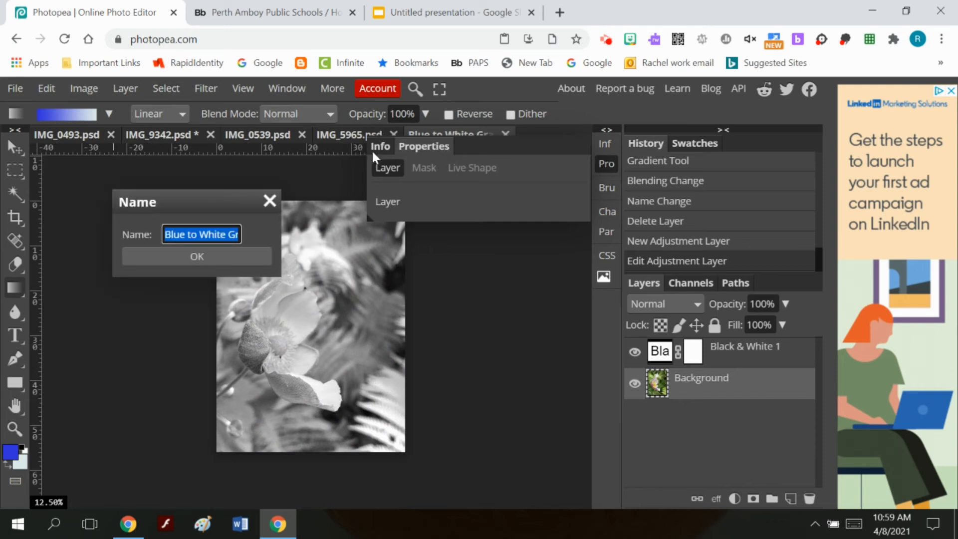
pyautogui.write('Adju')
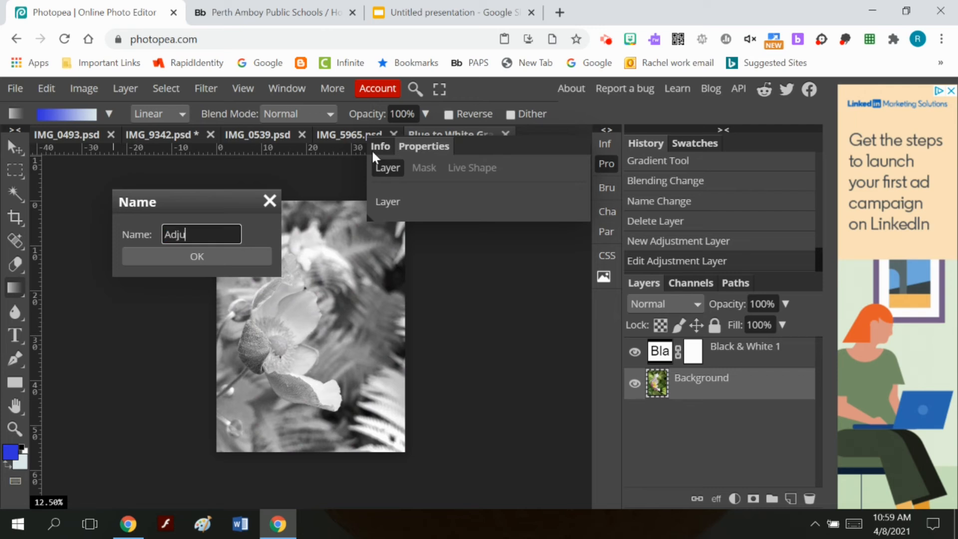
pyautogui.write('stment L')
pyautogui.write('ayer Black')
pyautogui.write(' and White')
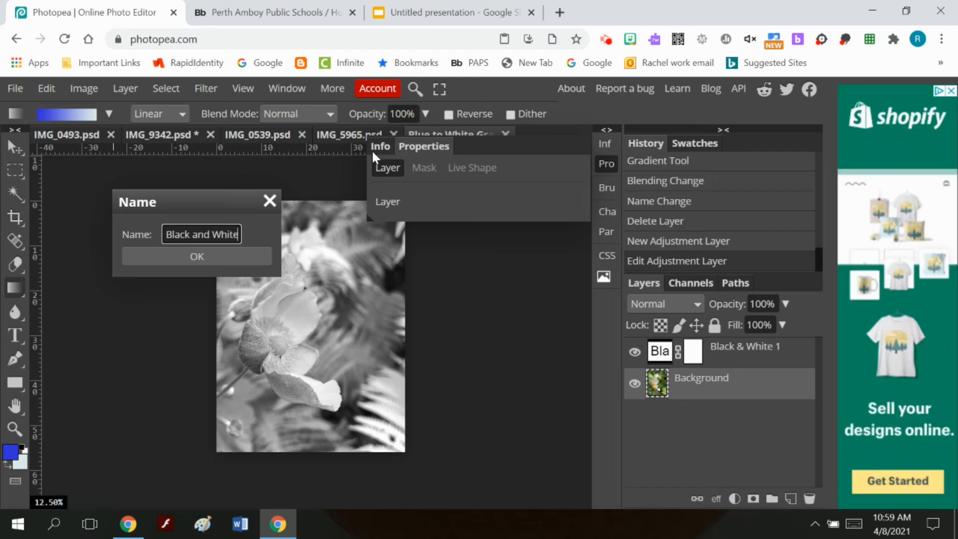
pyautogui.click(223, 254)
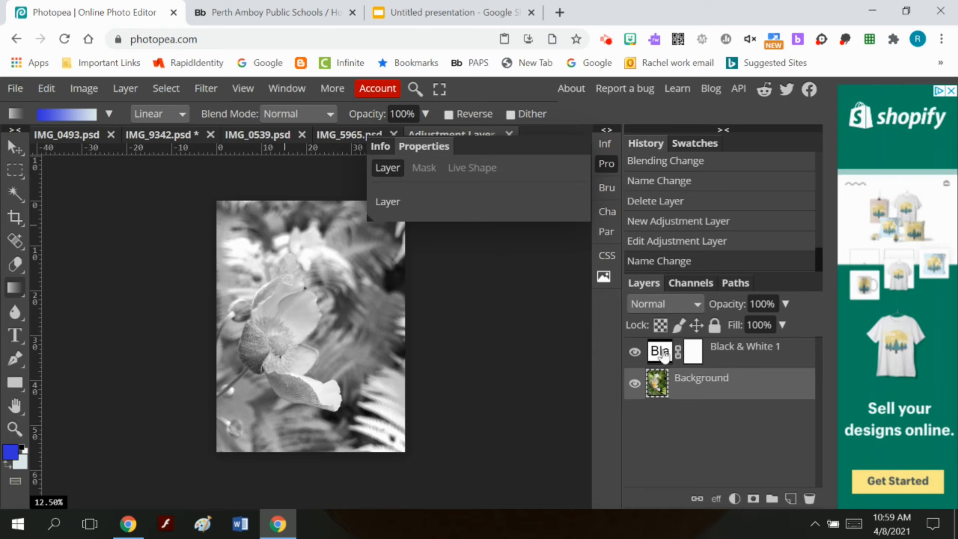
# Select the mask of the Black & White 1 layer and set the foreground colour to the black swatch (000002)
pyautogui.click(692, 356)
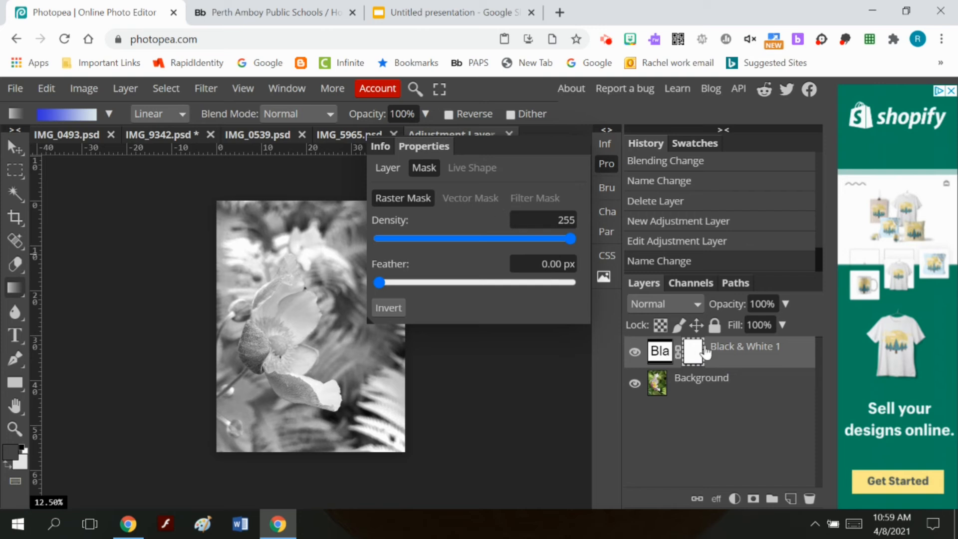
pyautogui.click(17, 460)
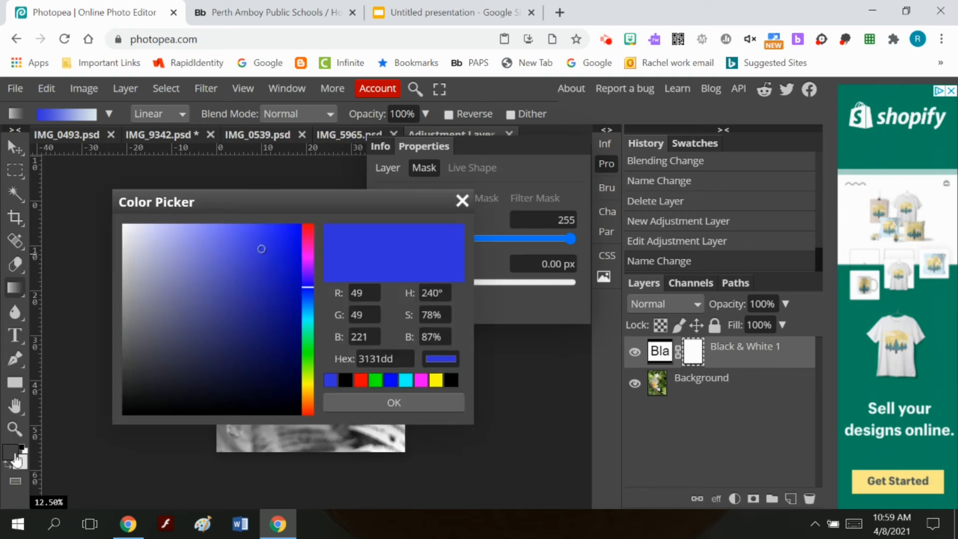
pyautogui.click(344, 382)
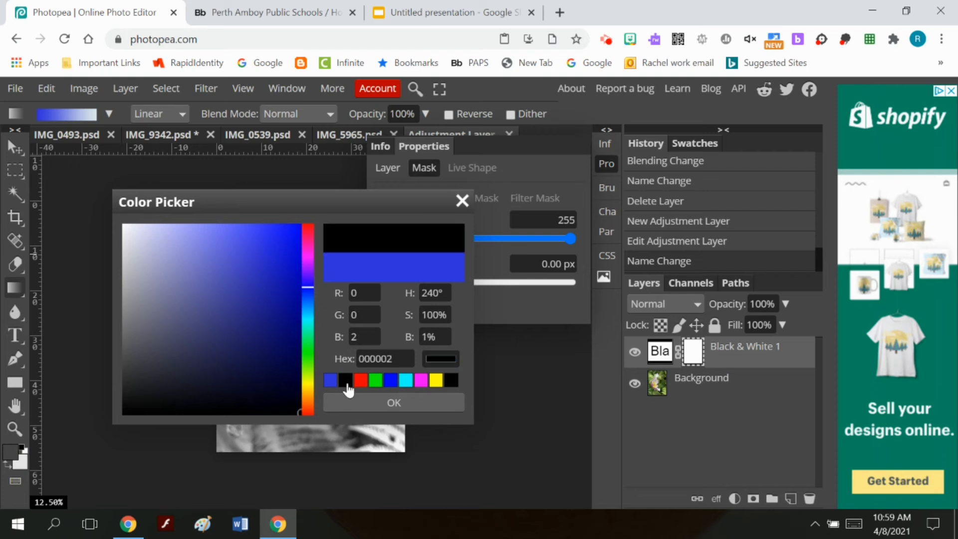
pyautogui.click(351, 402)
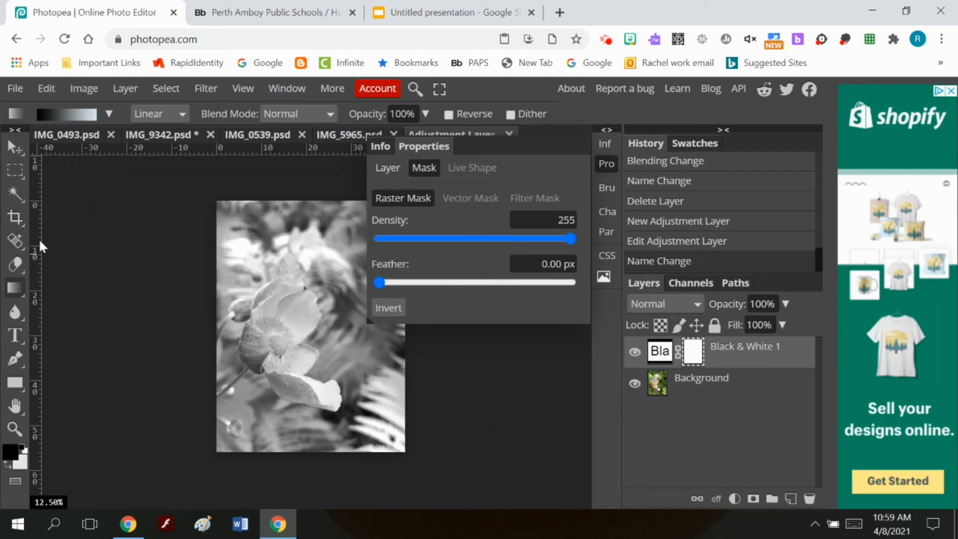
# Set up the Brush tool with a size of 291 px, the lowest hardness and 71% opacity
pyautogui.rightClick(16, 265)
pyautogui.click(58, 269)
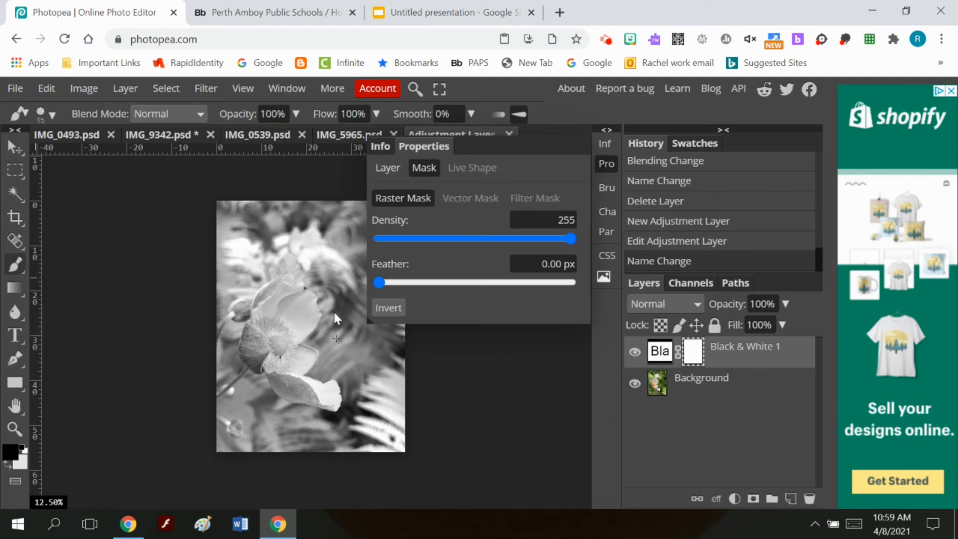
pyautogui.click(45, 114)
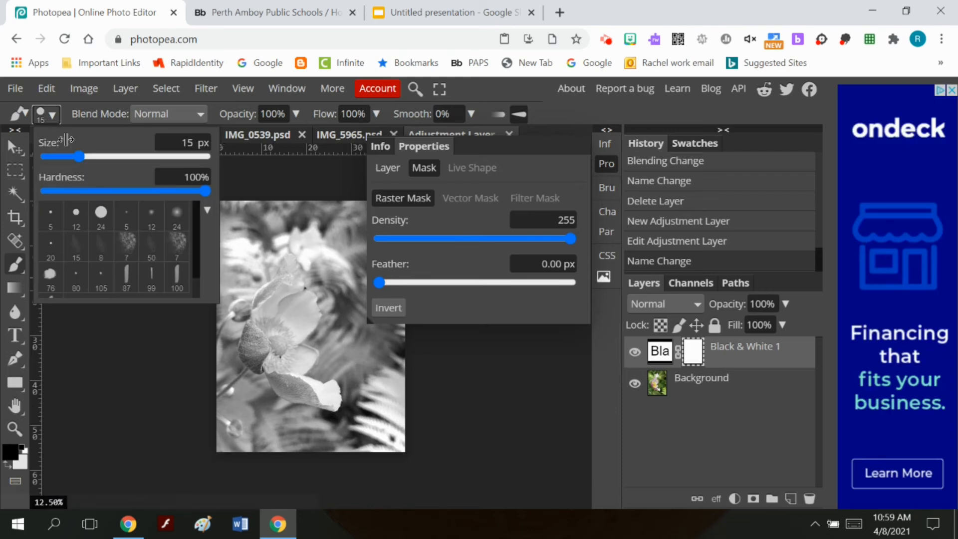
pyautogui.moveTo(81, 157); pyautogui.dragTo(147, 156)
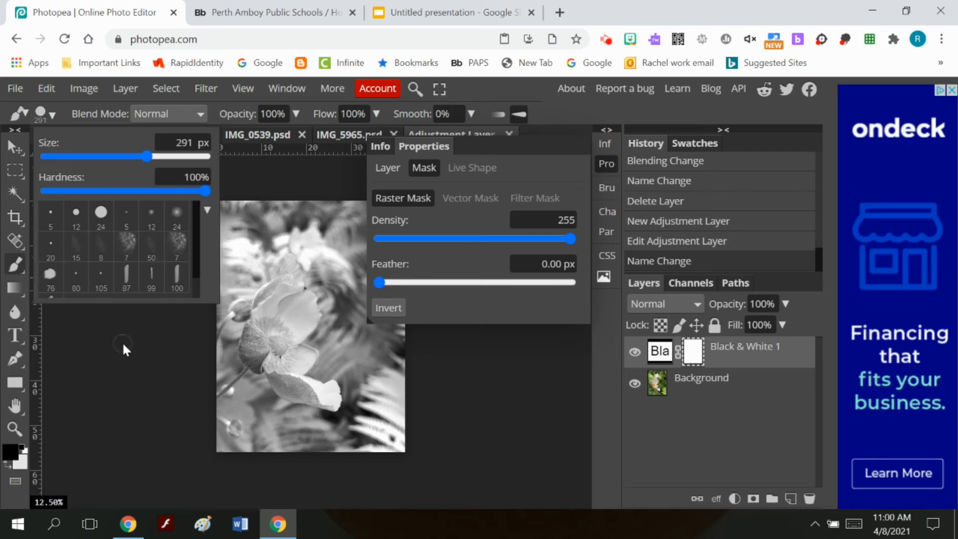
pyautogui.moveTo(202, 191)
pyautogui.mouseDown()
pyautogui.moveTo(67, 189)
pyautogui.moveTo(26, 204)
pyautogui.mouseUp()
pyautogui.click(141, 342)
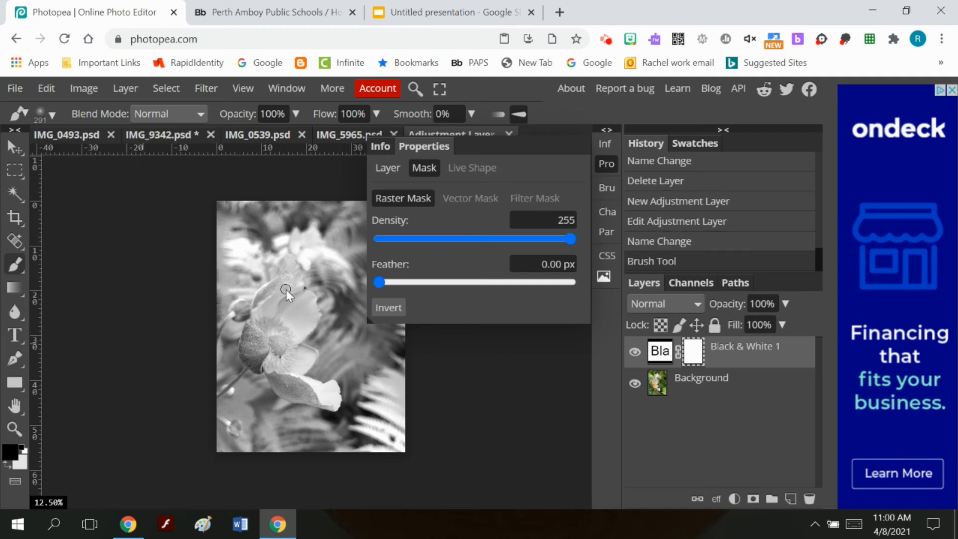
pyautogui.click(296, 113)
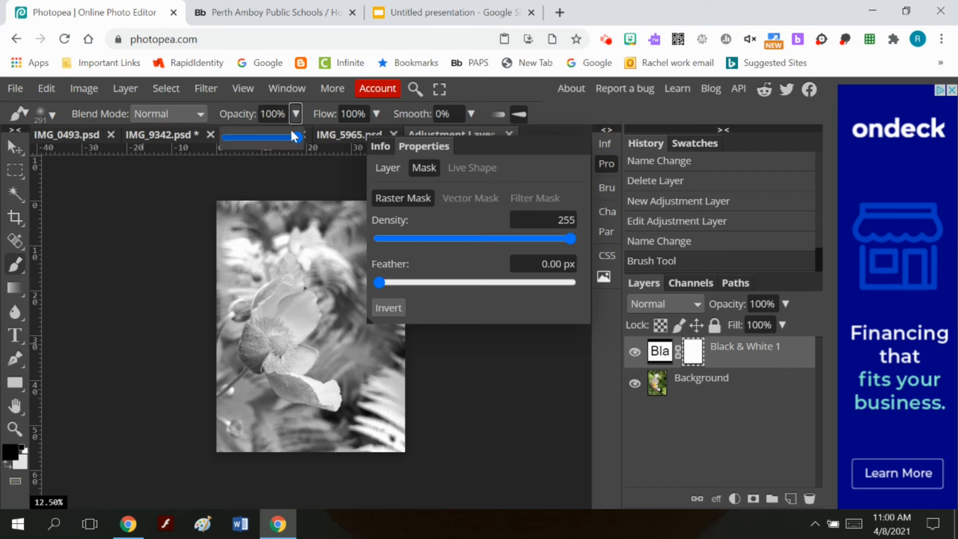
pyautogui.moveTo(295, 138); pyautogui.dragTo(277, 137)
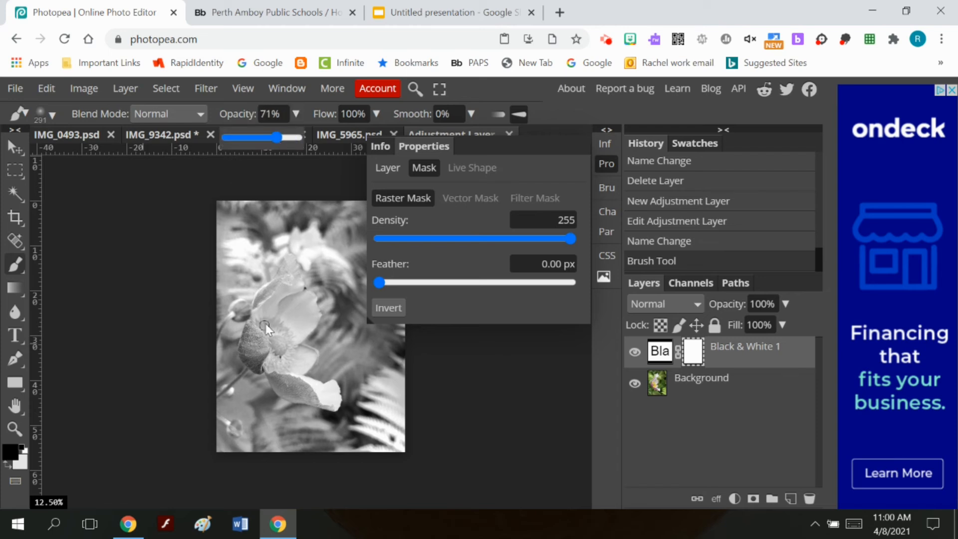
# Paint over the flower's yellow centre and pink petals on the Black & White 1 mask to bring back their colour
pyautogui.moveTo(269, 312); pyautogui.dragTo(263, 324)
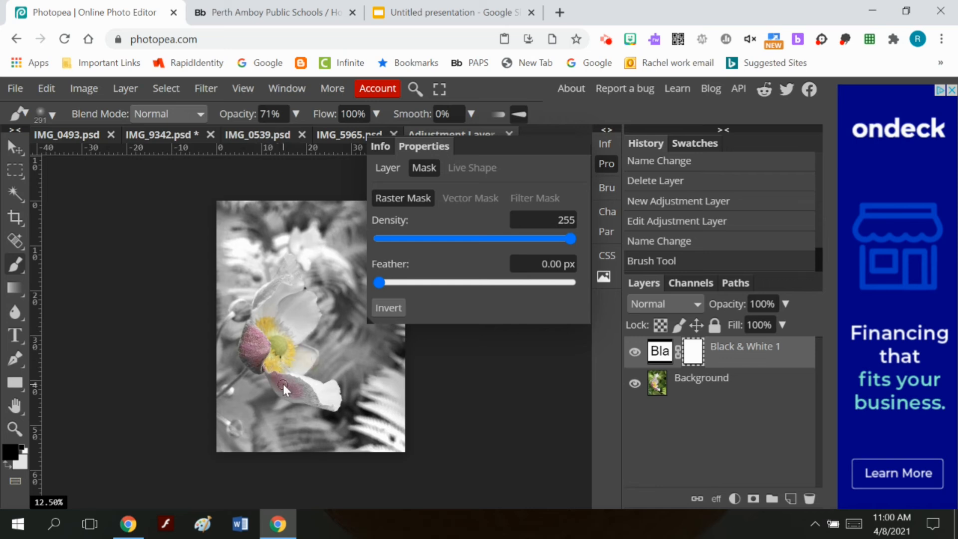
pyautogui.click(308, 394)
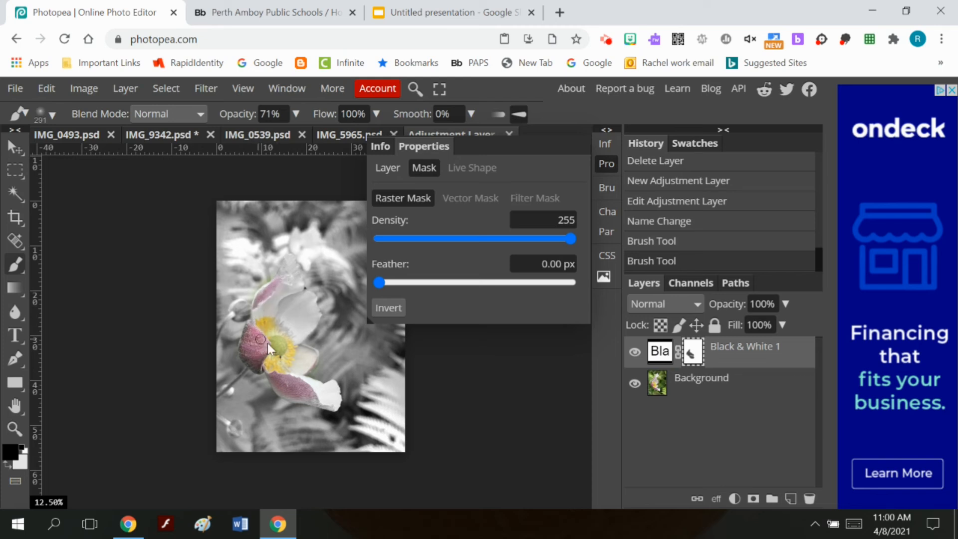
pyautogui.moveTo(267, 349); pyautogui.dragTo(269, 322)
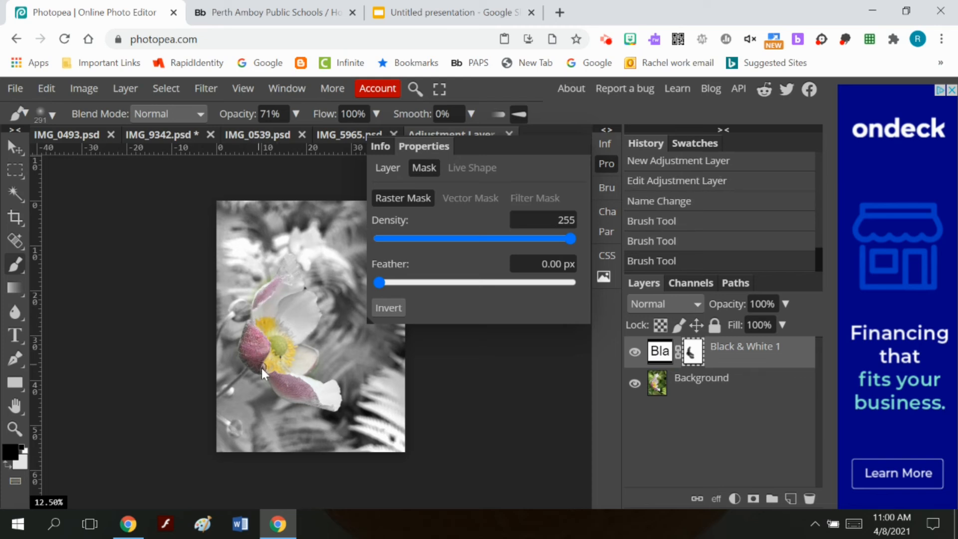
pyautogui.click(309, 399)
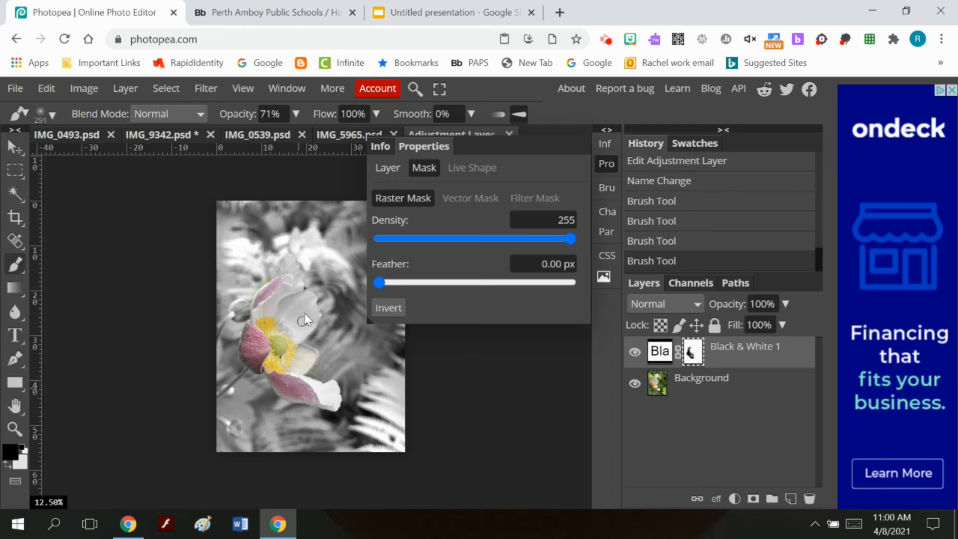
# Rename the document as "Adjustment Layer Black and White Partial soft eraser"
pyautogui.doubleClick(454, 133)
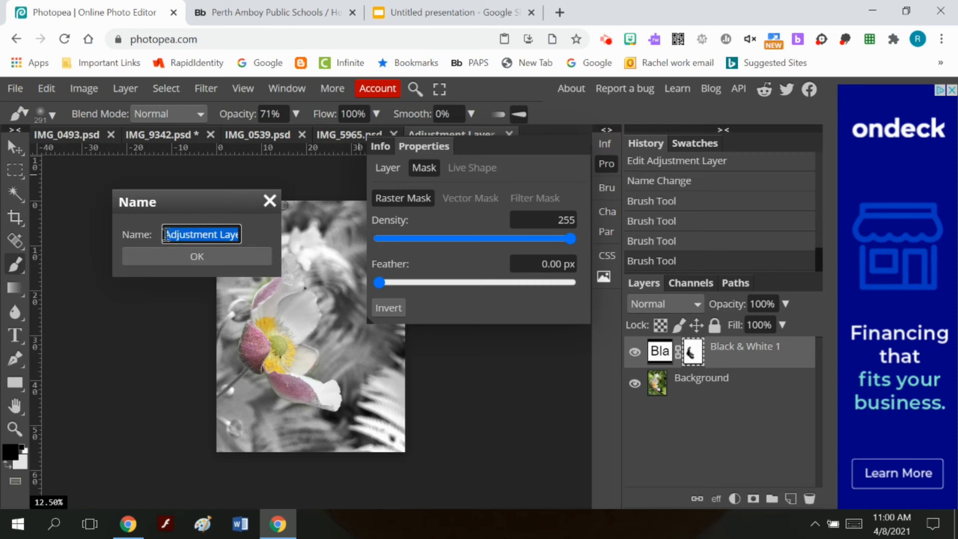
pyautogui.click(240, 234)
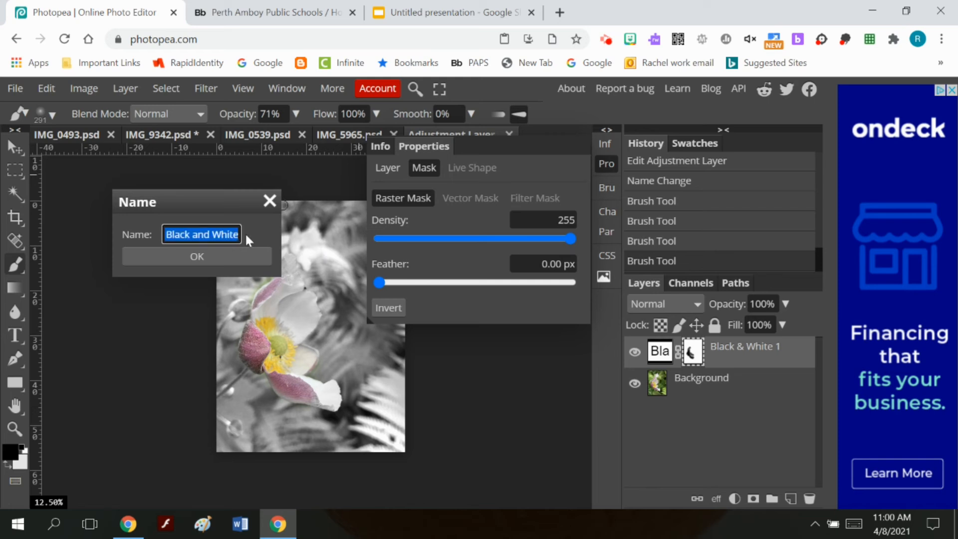
pyautogui.click(240, 234)
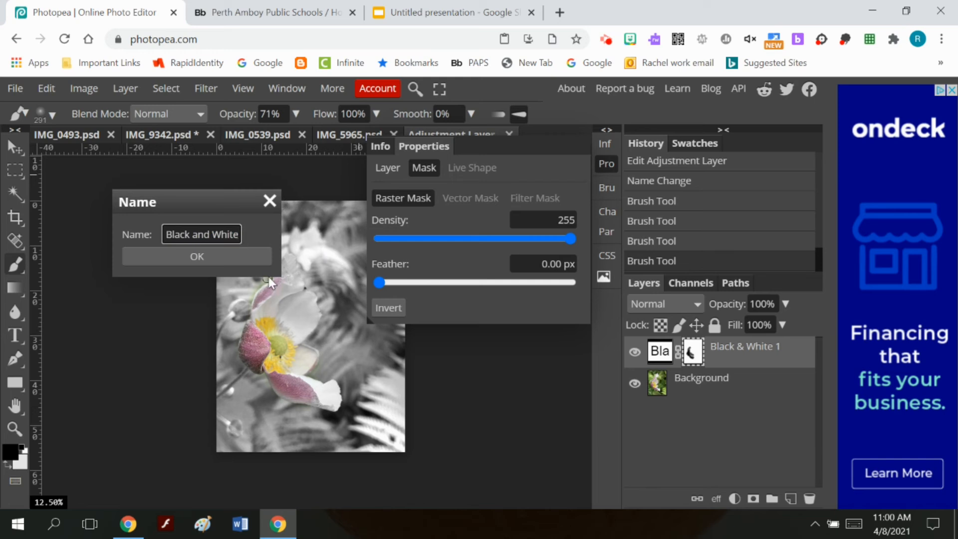
pyautogui.write('Pa')
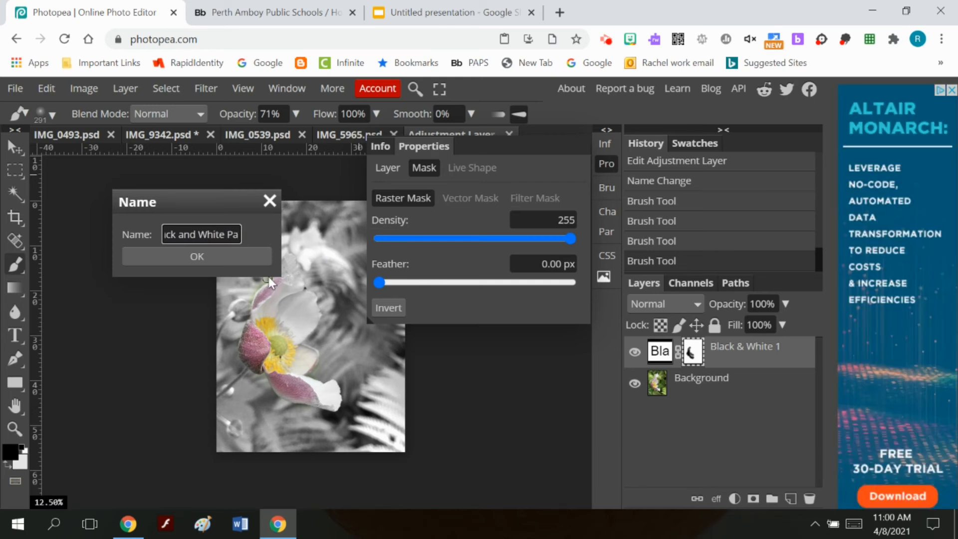
pyautogui.write('rtial soft eraser')
pyautogui.click(246, 256)
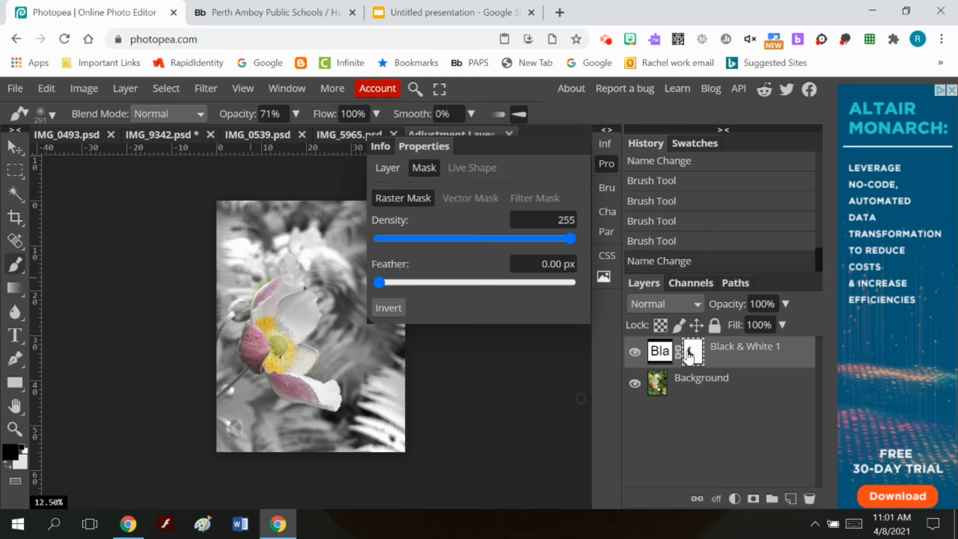
# Swap the foreground colour to white and paint over the flower's petals and centre on the Black & White 1 mask to return them to grayscale
pyautogui.click(23, 451)
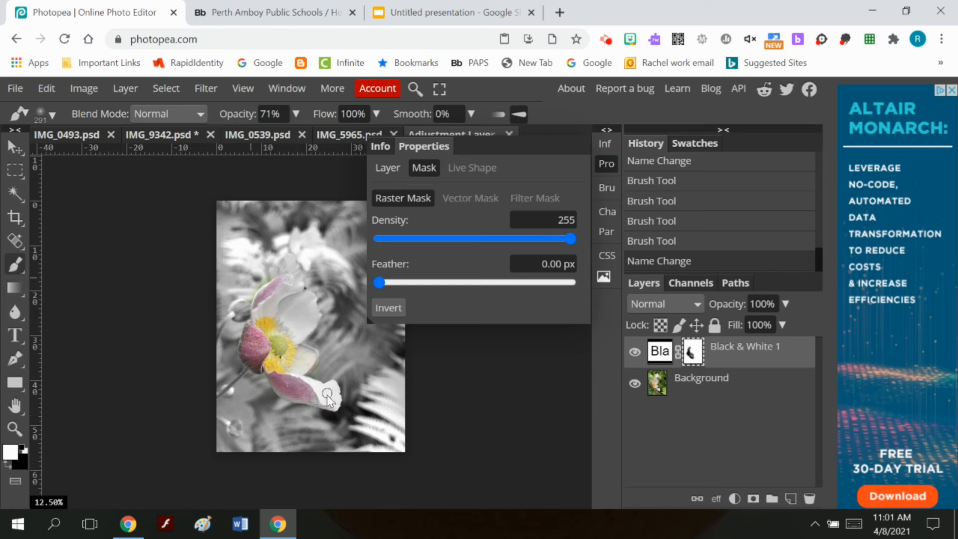
pyautogui.click(294, 399)
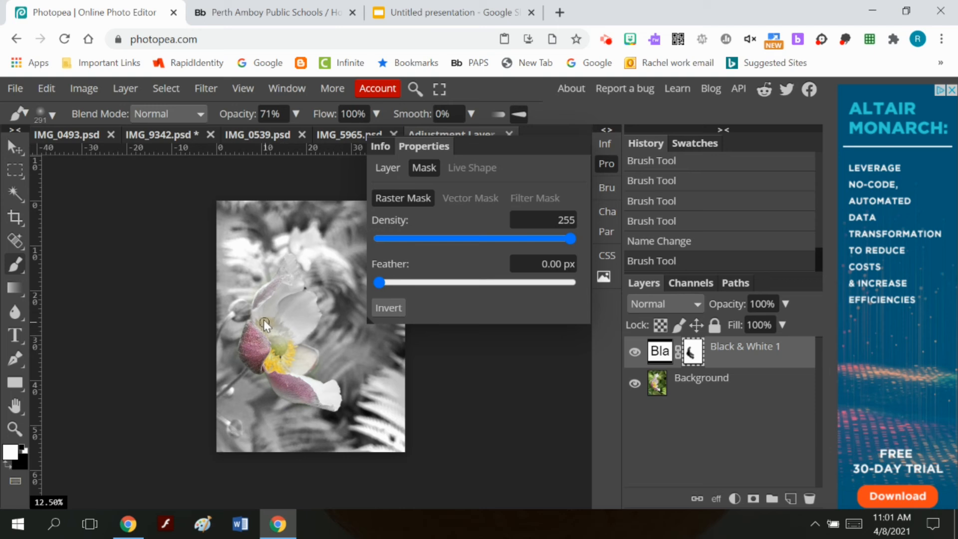
pyautogui.moveTo(264, 320)
pyautogui.mouseDown()
pyautogui.moveTo(287, 332)
pyautogui.moveTo(281, 284)
pyautogui.mouseUp()
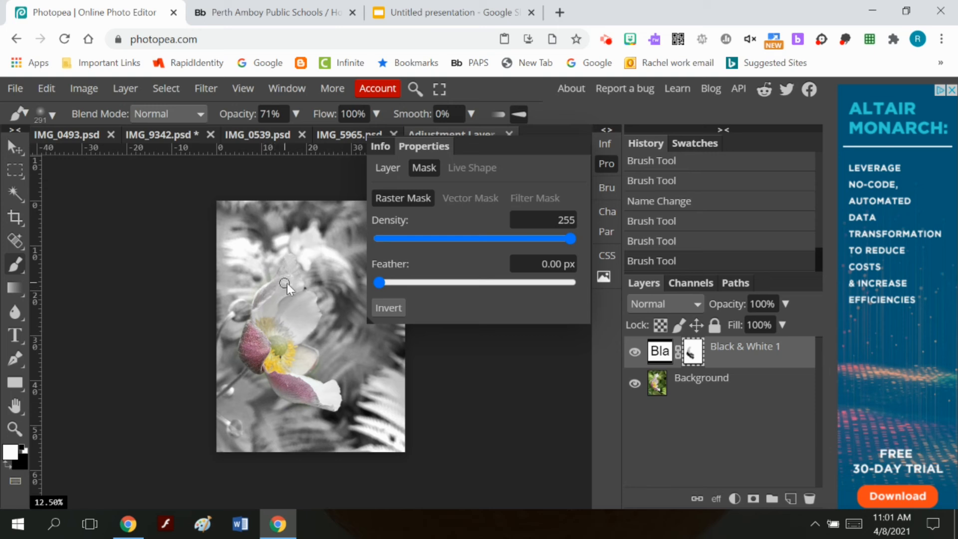
pyautogui.moveTo(280, 321); pyautogui.dragTo(269, 329)
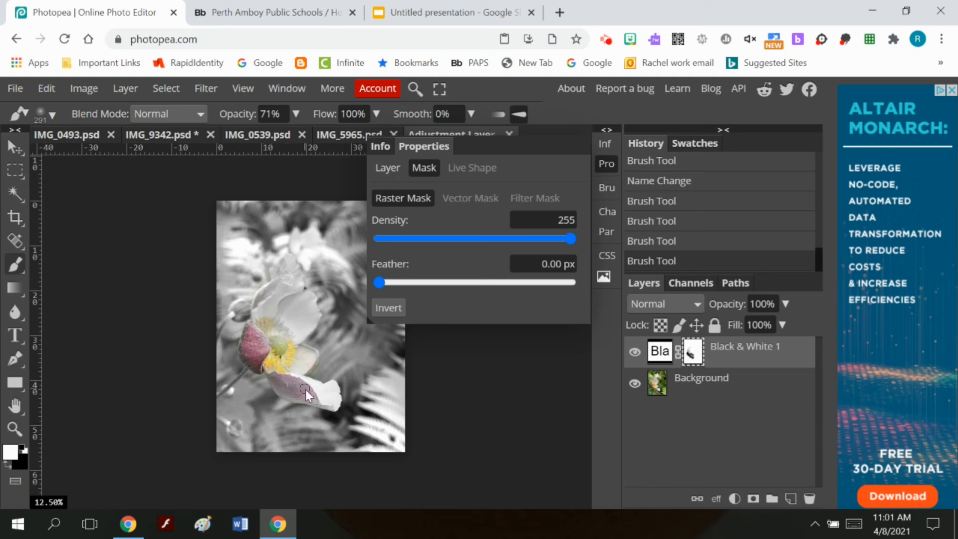
pyautogui.moveTo(257, 367); pyautogui.dragTo(254, 352)
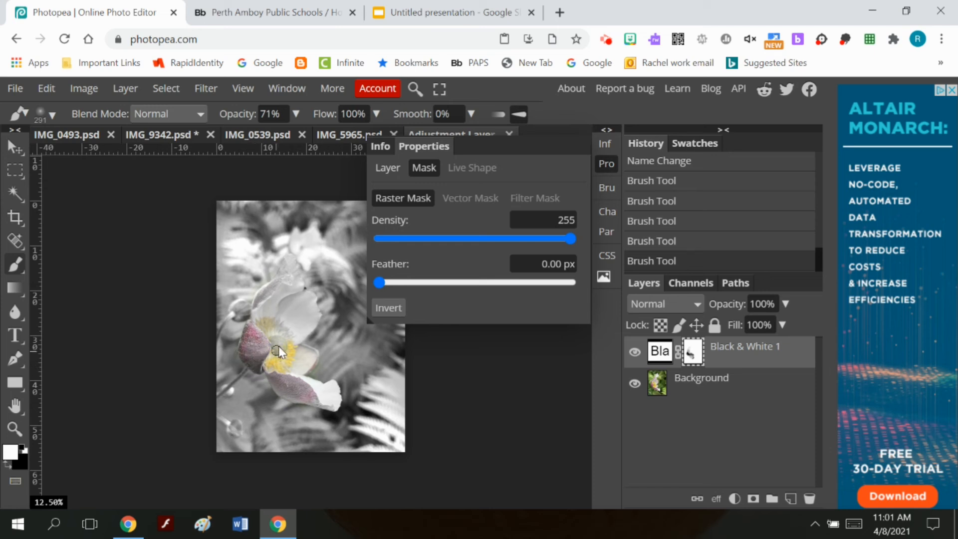
pyautogui.moveTo(274, 354)
pyautogui.mouseDown()
pyautogui.moveTo(294, 363)
pyautogui.moveTo(264, 325)
pyautogui.moveTo(280, 358)
pyautogui.moveTo(273, 332)
pyautogui.moveTo(273, 361)
pyautogui.mouseUp()
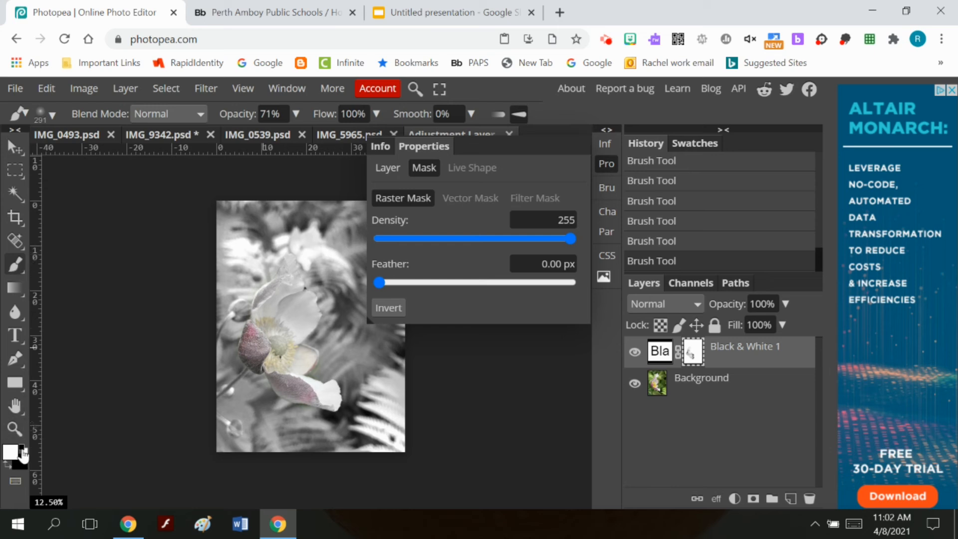
# Swap the foreground colour back to black and paint the flower's yellow centre and all its petals on the mask to bring back their colour
pyautogui.click(20, 464)
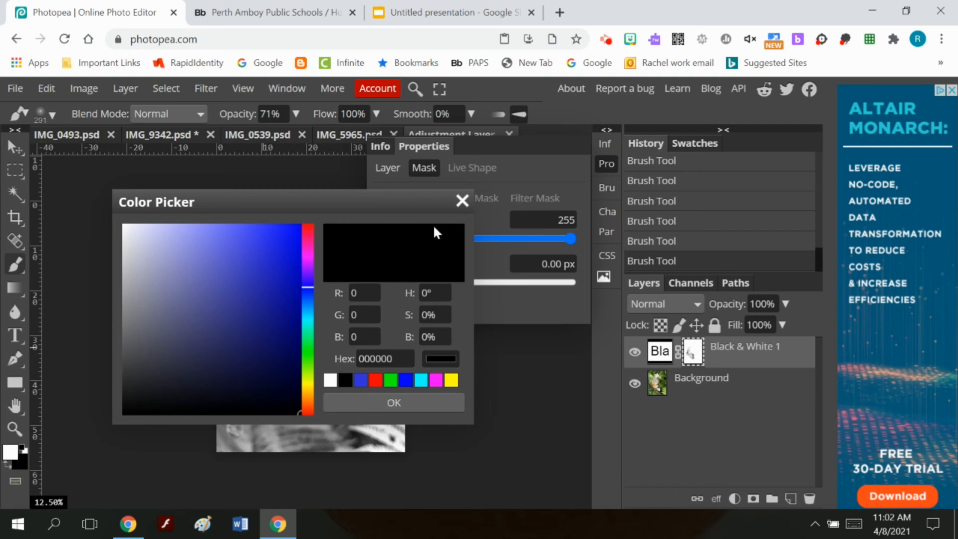
pyautogui.click(460, 199)
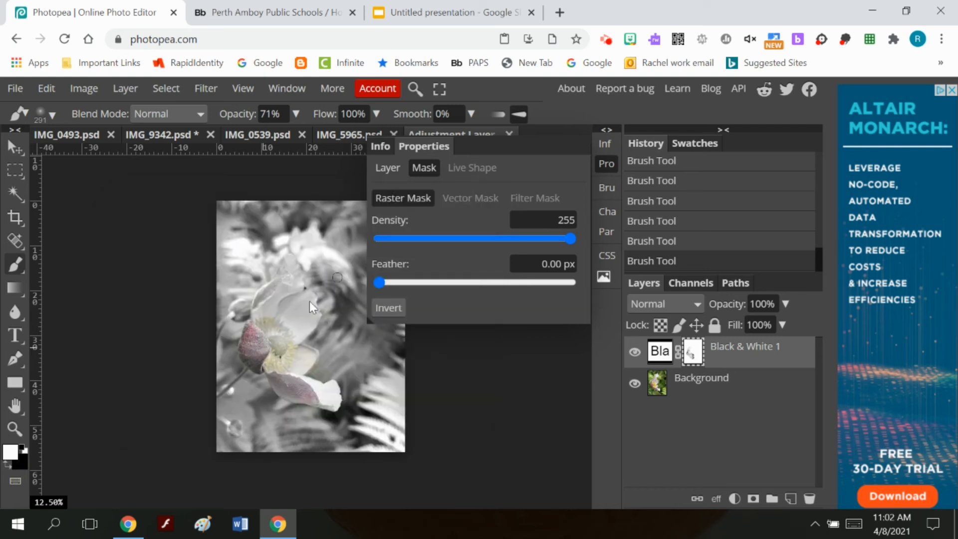
pyautogui.click(7, 463)
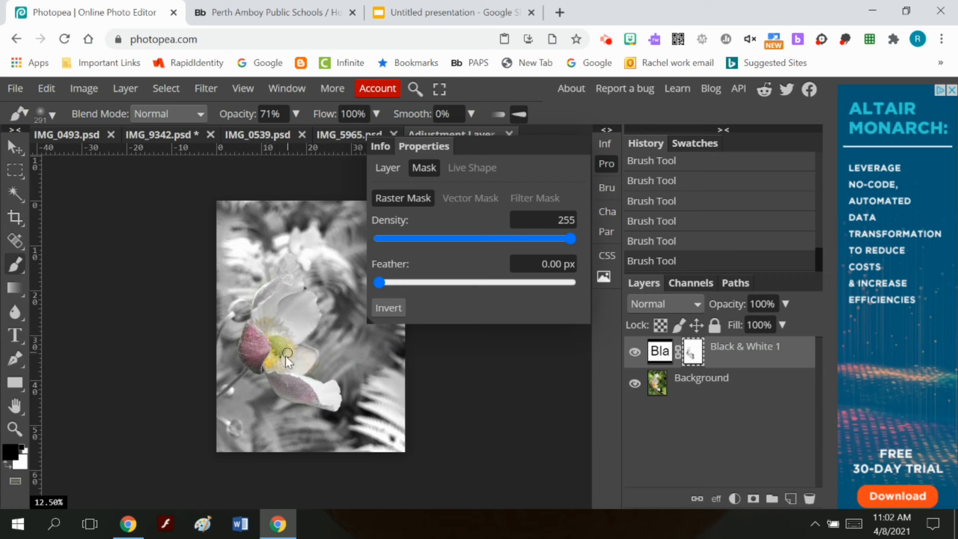
pyautogui.moveTo(288, 353); pyautogui.dragTo(271, 331)
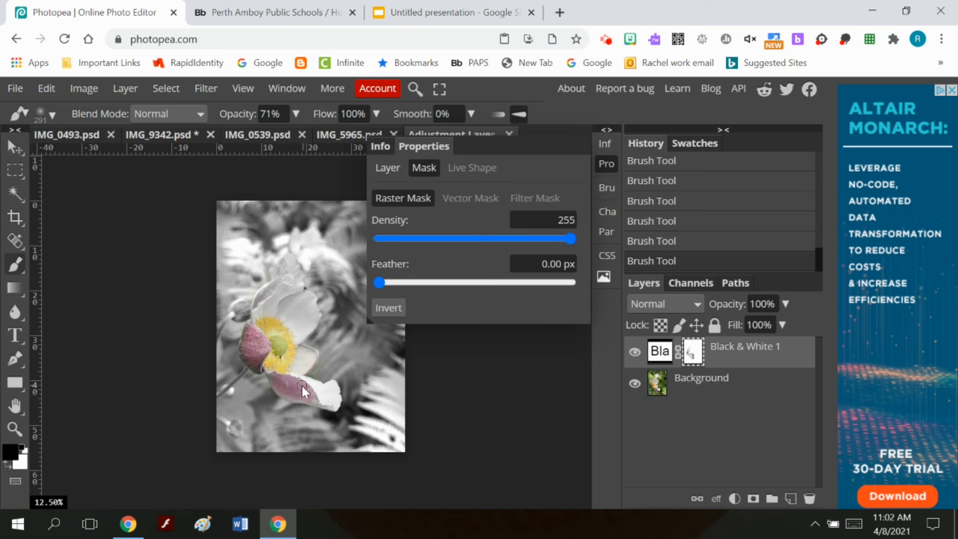
pyautogui.moveTo(277, 285); pyautogui.dragTo(263, 300)
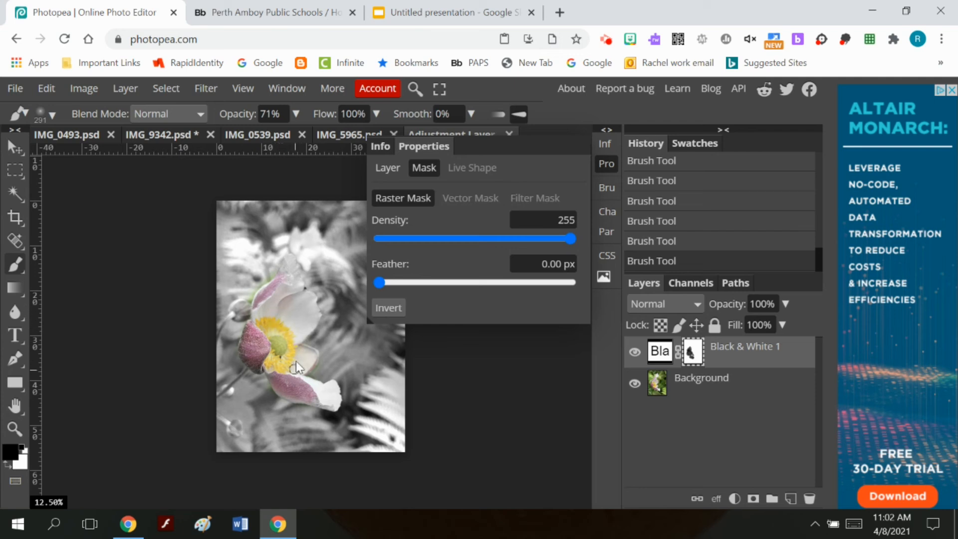
pyautogui.moveTo(301, 371)
pyautogui.mouseDown()
pyautogui.moveTo(309, 356)
pyautogui.moveTo(289, 345)
pyautogui.mouseUp()
pyautogui.moveTo(291, 286); pyautogui.dragTo(288, 282)
# Export the partially coloured flower image as a JPG at 3024 × 4032 px and 100% quality
pyautogui.click(15, 88)
pyautogui.moveTo(57, 314)
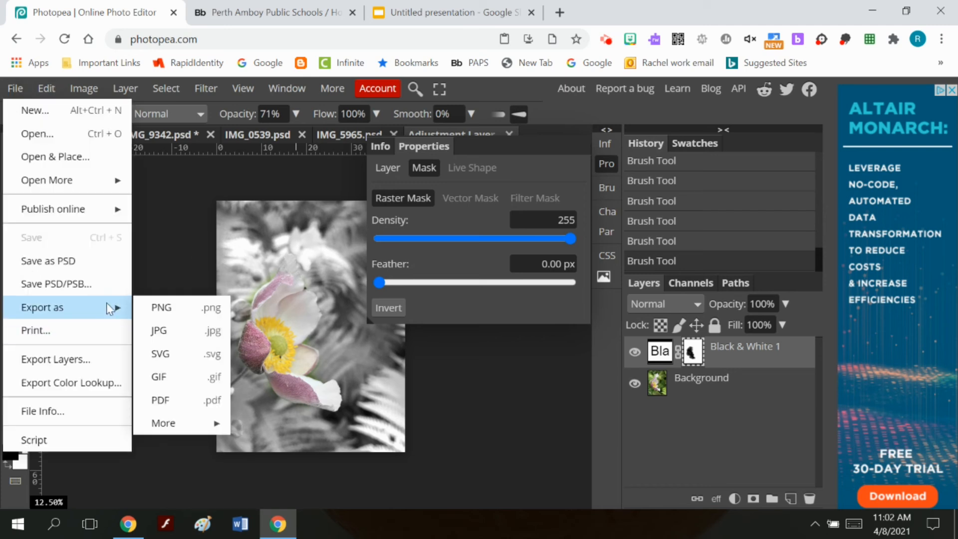
pyautogui.click(165, 331)
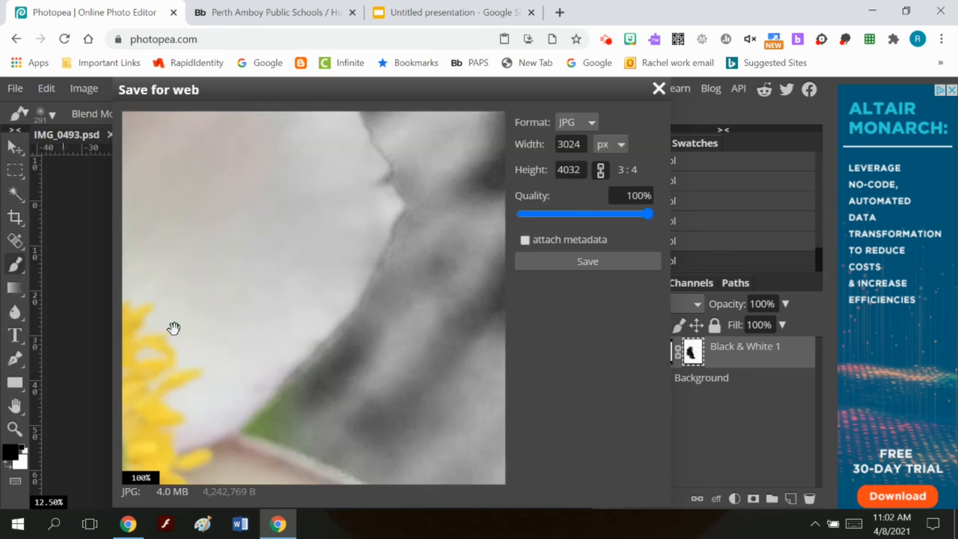
pyautogui.click(593, 262)
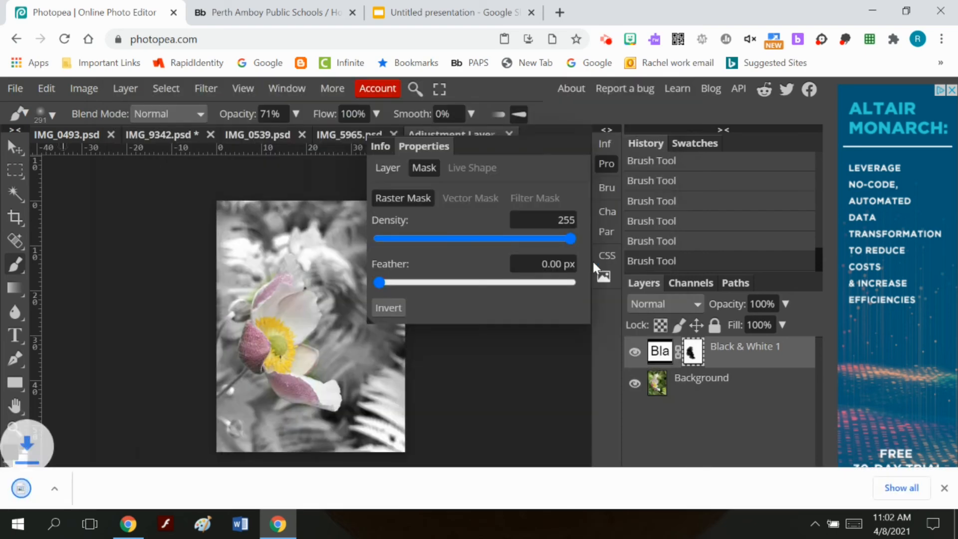
# Switch to the Google Slides presentation and enter "Grayscale:" as the title of slide 9
pyautogui.click(432, 13)
pyautogui.click(362, 210)
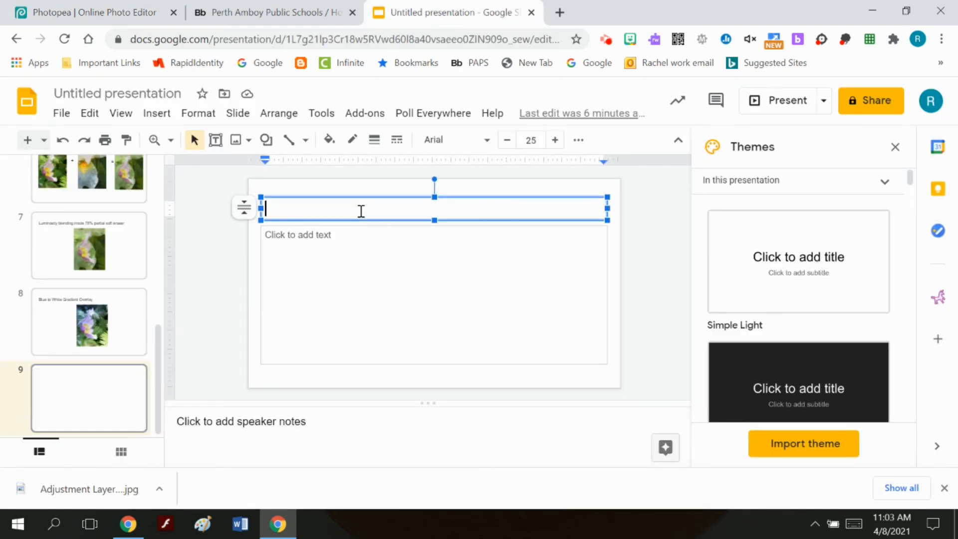
pyautogui.write('Gray')
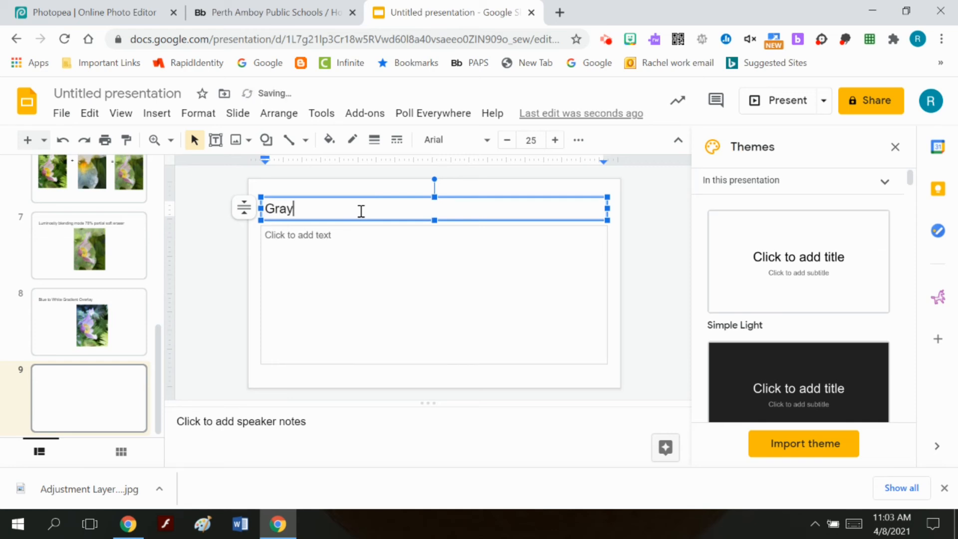
pyautogui.write('scale')
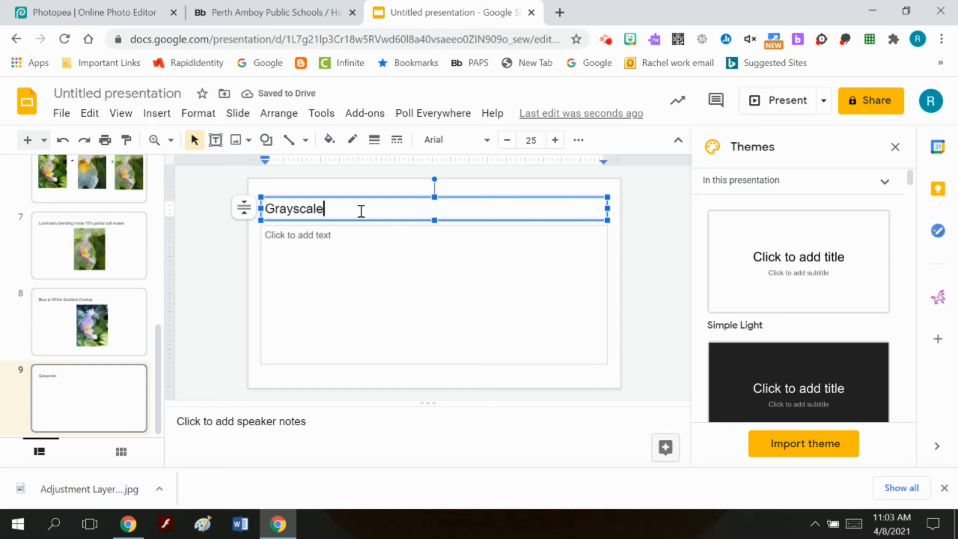
pyautogui.write(':')
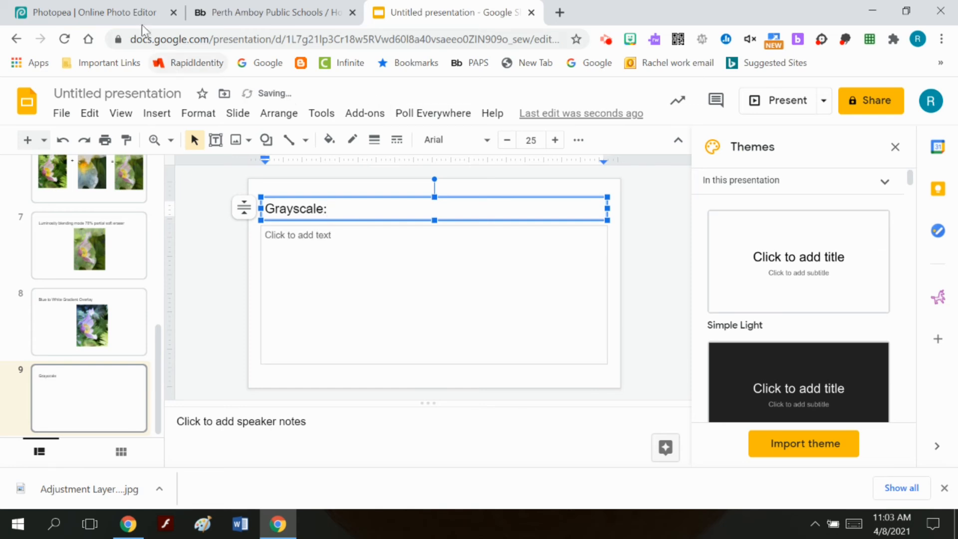
# Copy the flower document's full name in Photopea and return to the title of slide 9 in Google Slides
pyautogui.click(135, 12)
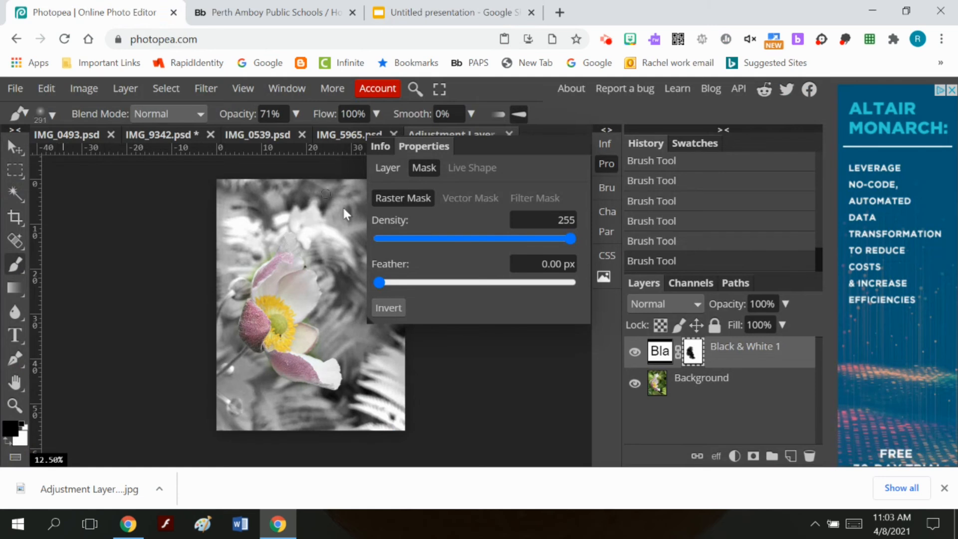
pyautogui.doubleClick(464, 131)
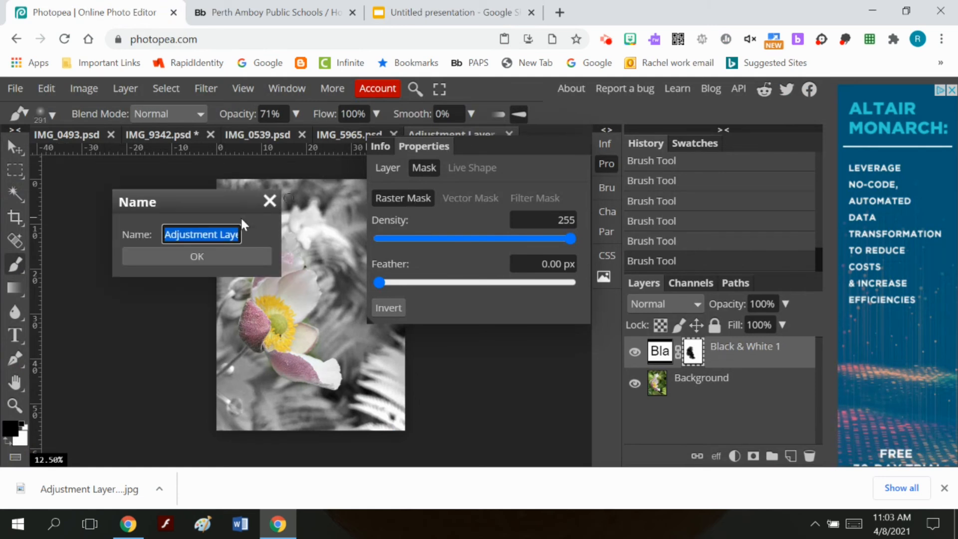
pyautogui.rightClick(219, 234)
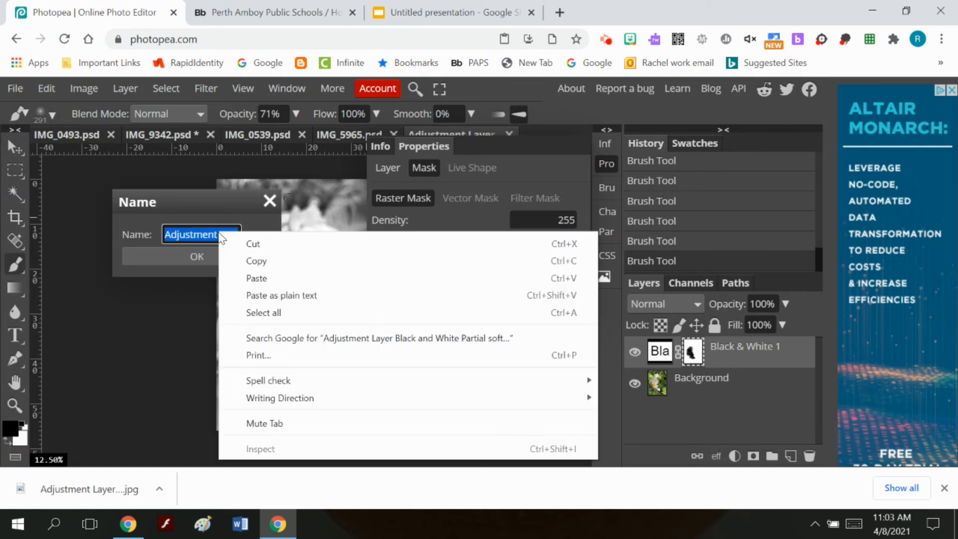
pyautogui.click(251, 261)
pyautogui.click(409, 13)
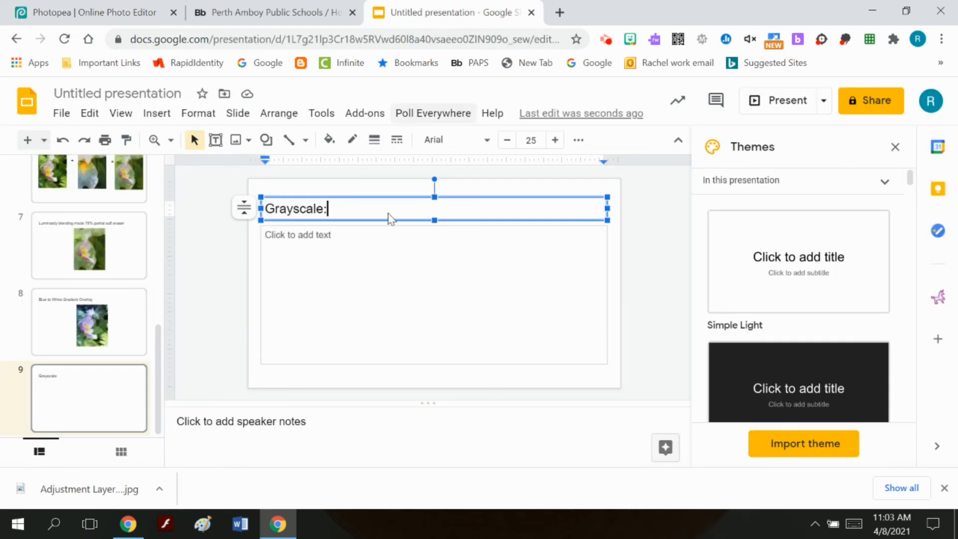